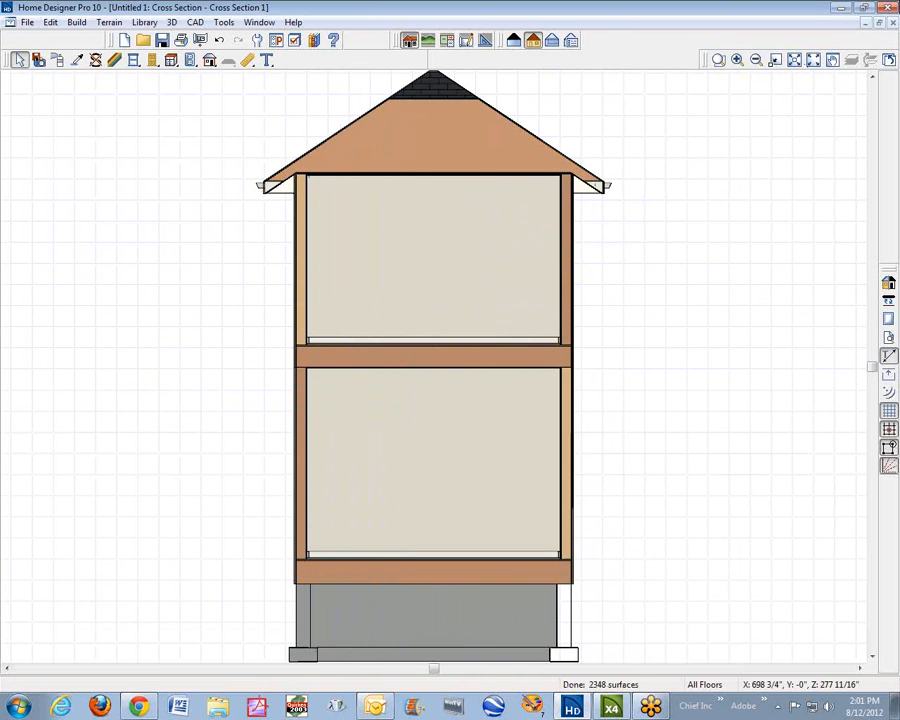
# Step: Close the cross section and examine the Floor 2 subfloor structure layers in the framing defaults, leaving them without changes
pyautogui.click(893, 23)
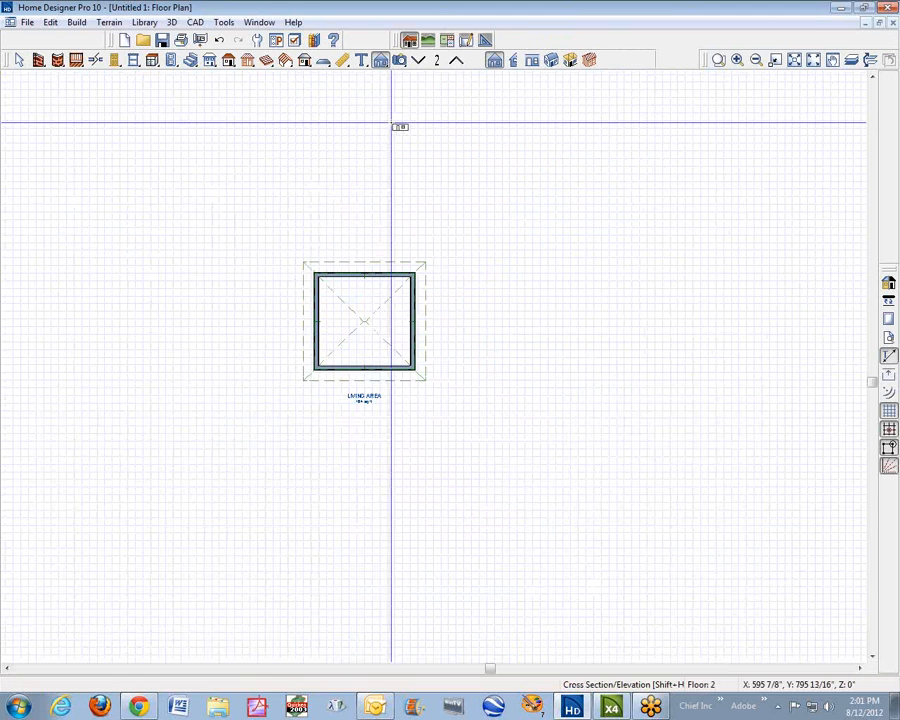
pyautogui.click(52, 22)
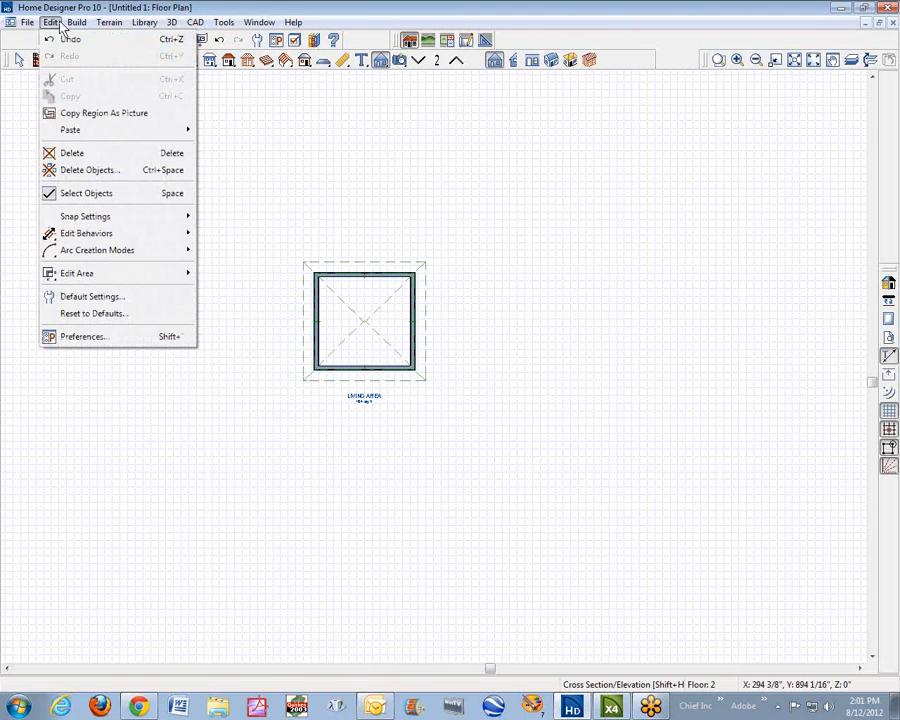
pyautogui.click(76, 296)
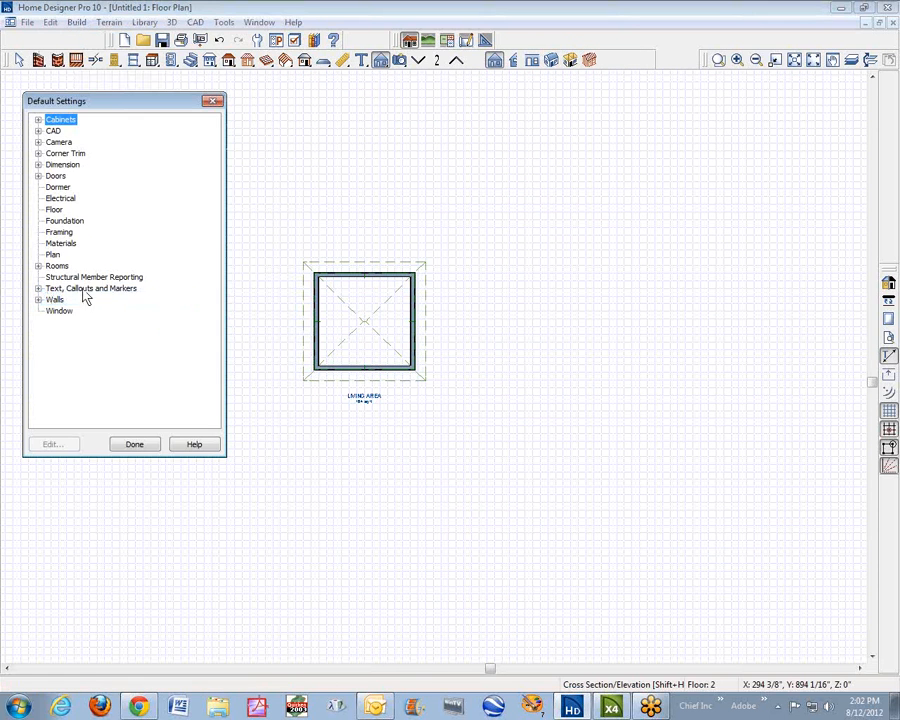
pyautogui.click(51, 236)
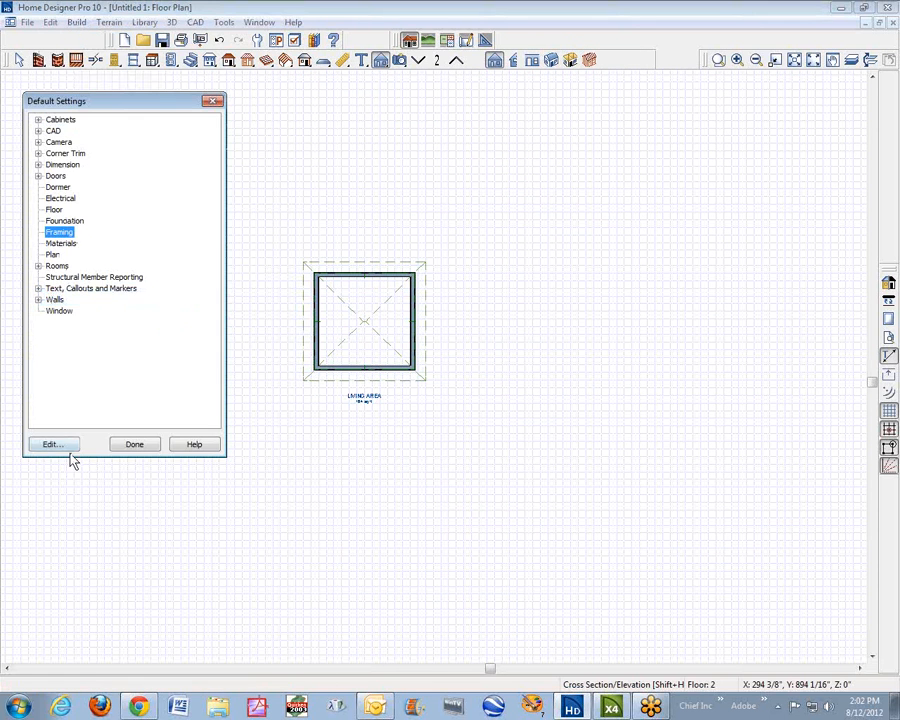
pyautogui.click(62, 448)
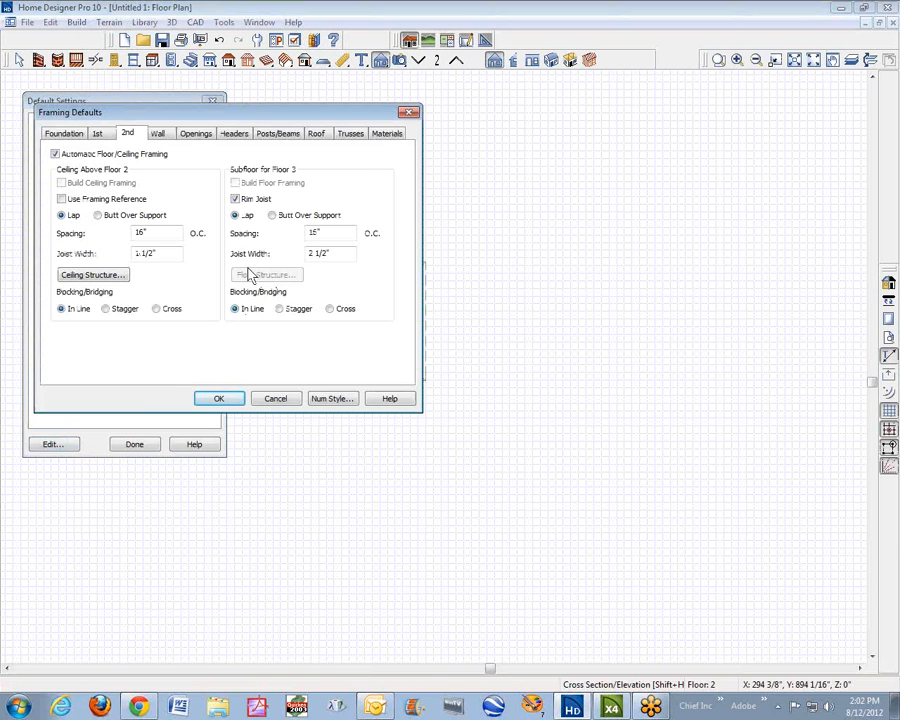
pyautogui.click(100, 136)
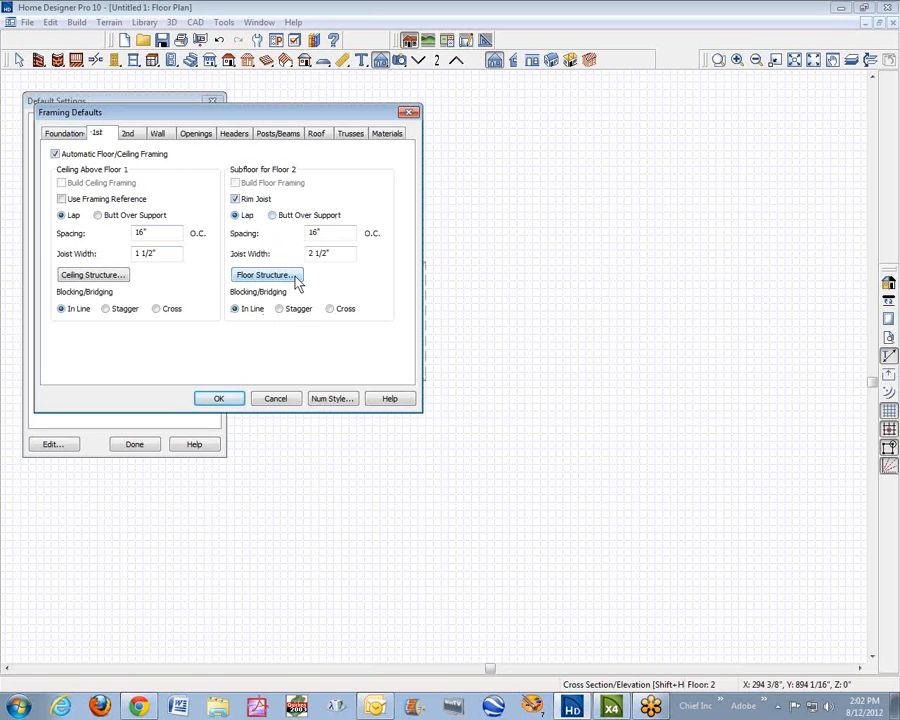
pyautogui.click(295, 280)
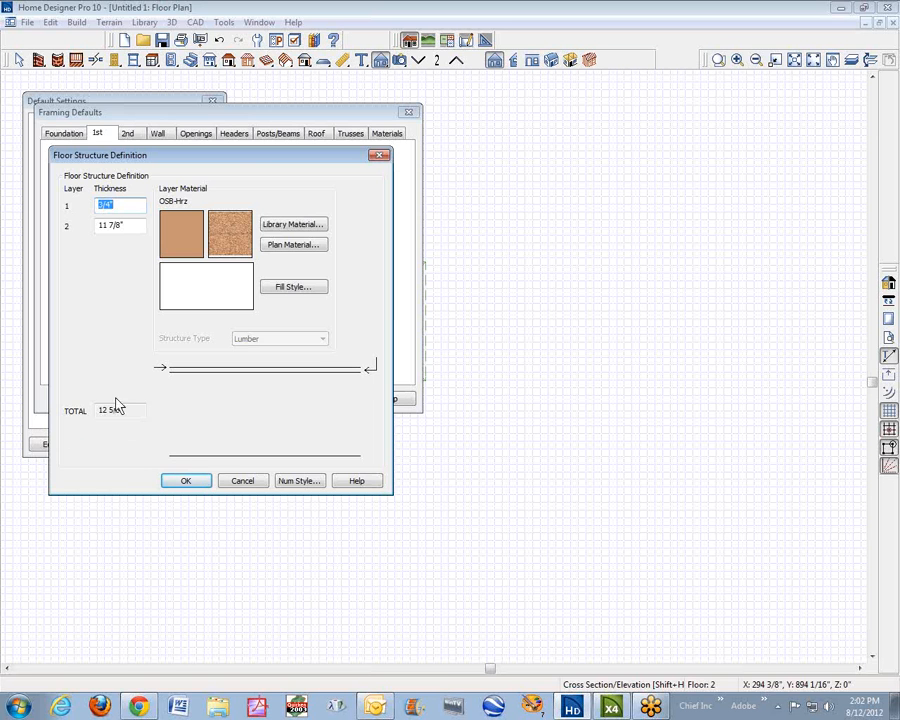
pyautogui.click(242, 482)
pyautogui.click(272, 399)
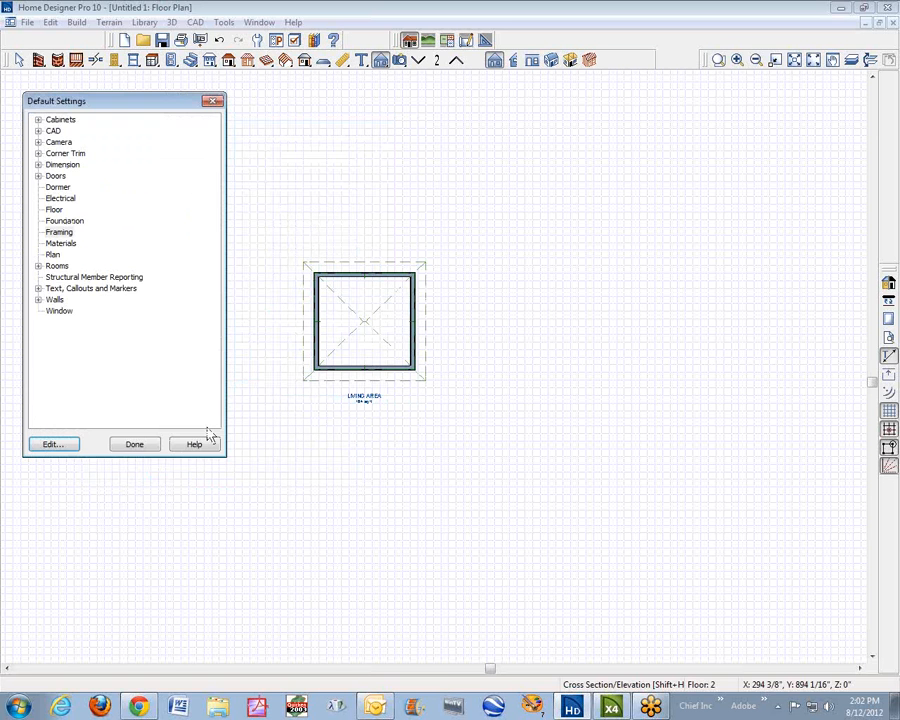
pyautogui.click(143, 447)
# Step: Switch to Chief Architect Premier X4 and open the Floor 2 subfloor structure definition from its framing defaults
pyautogui.click(610, 708)
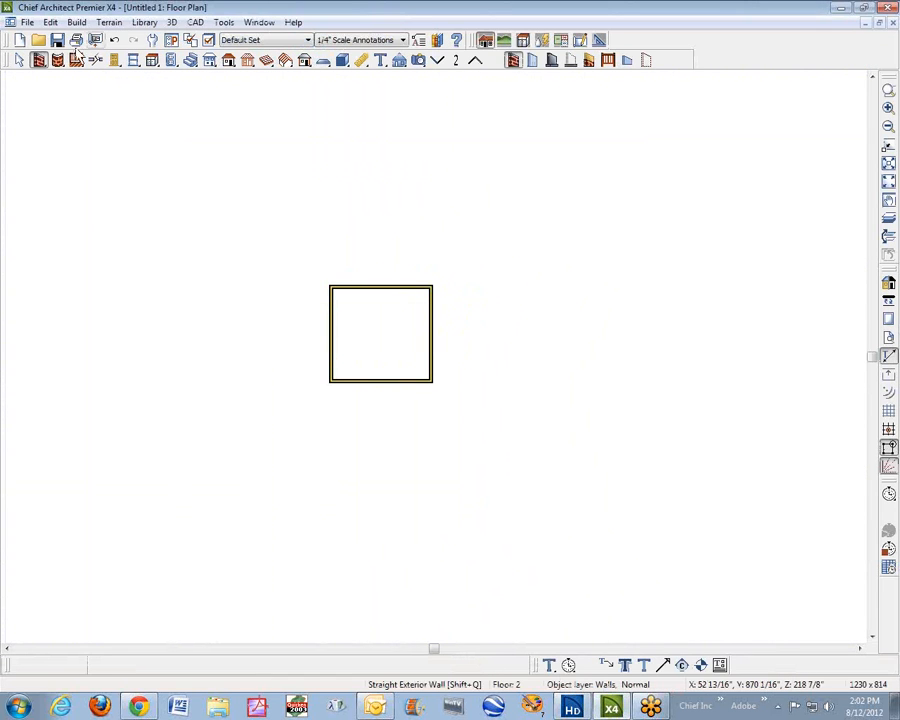
pyautogui.click(50, 22)
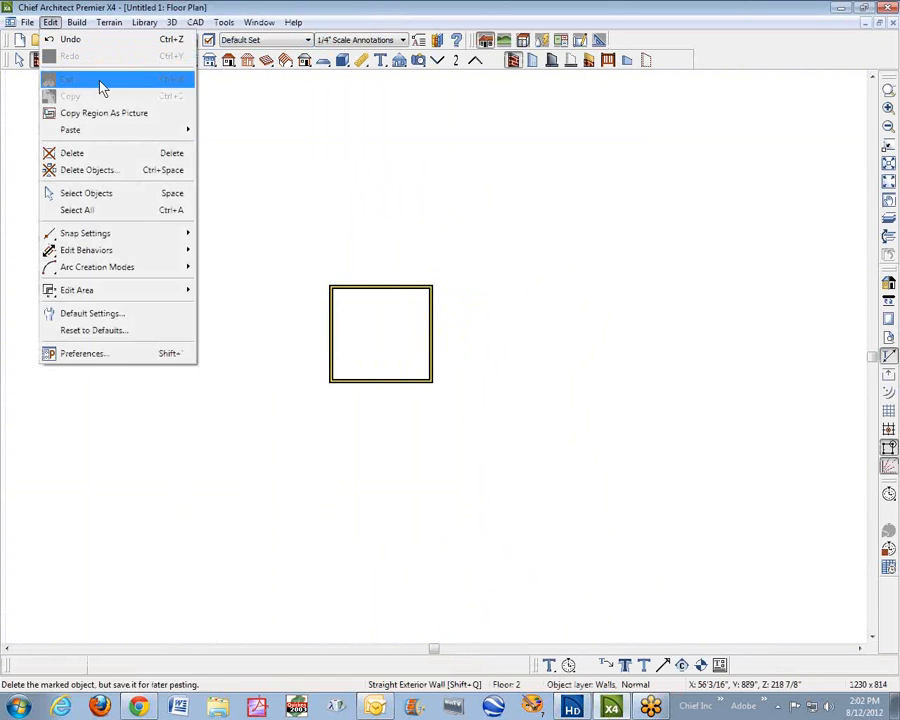
pyautogui.click(376, 211)
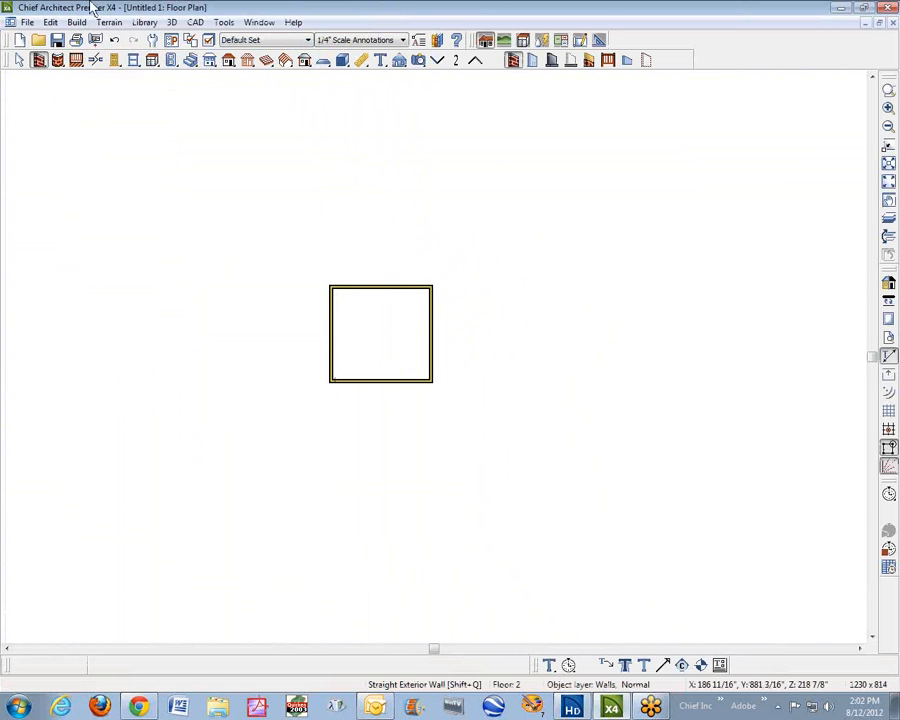
pyautogui.click(48, 22)
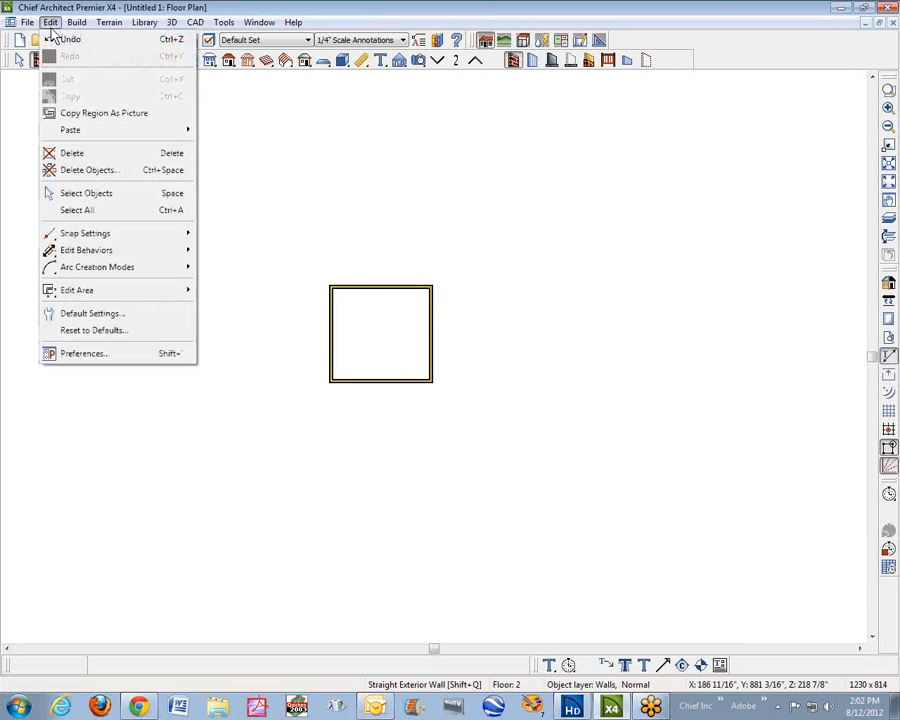
pyautogui.click(87, 313)
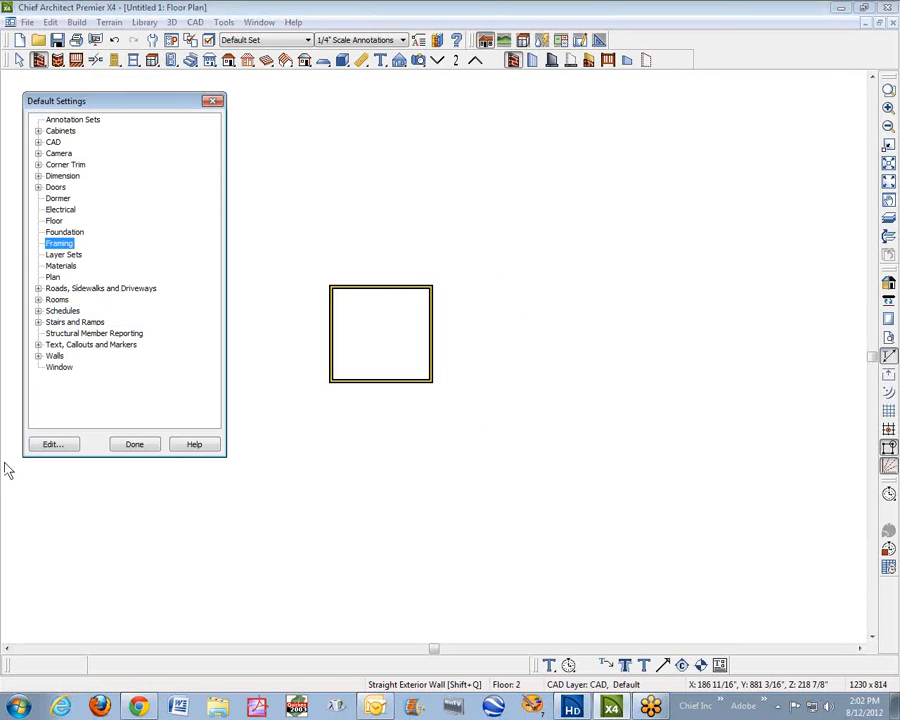
pyautogui.click(48, 446)
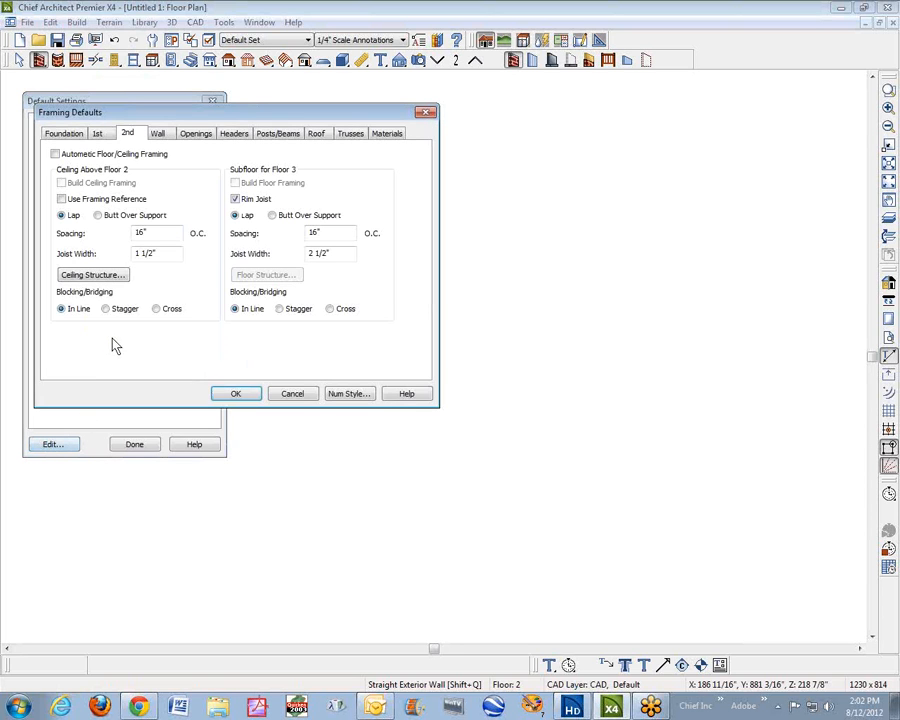
pyautogui.click(97, 133)
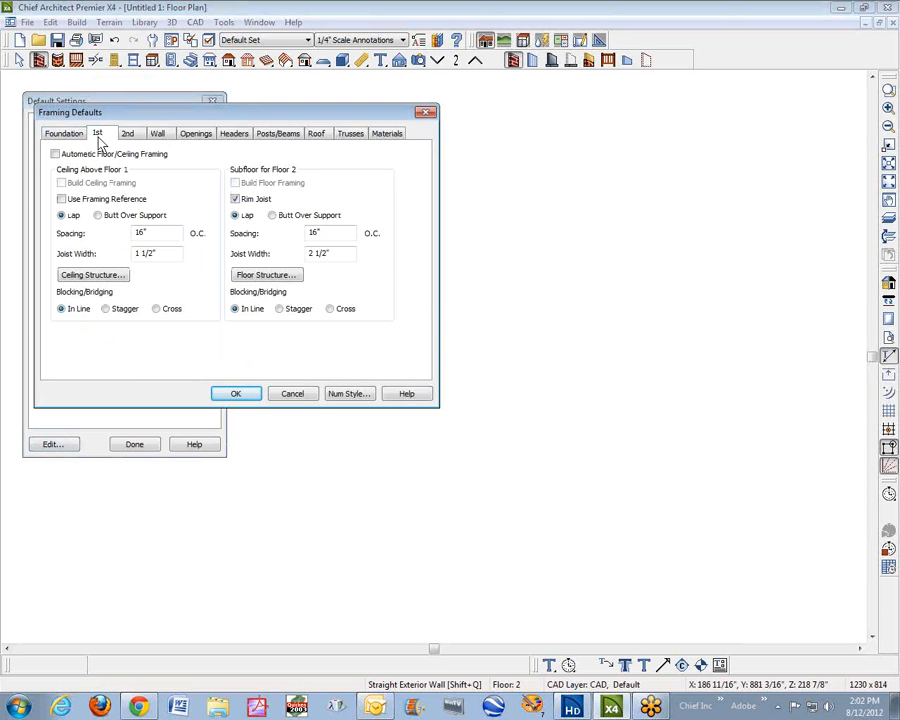
pyautogui.click(268, 276)
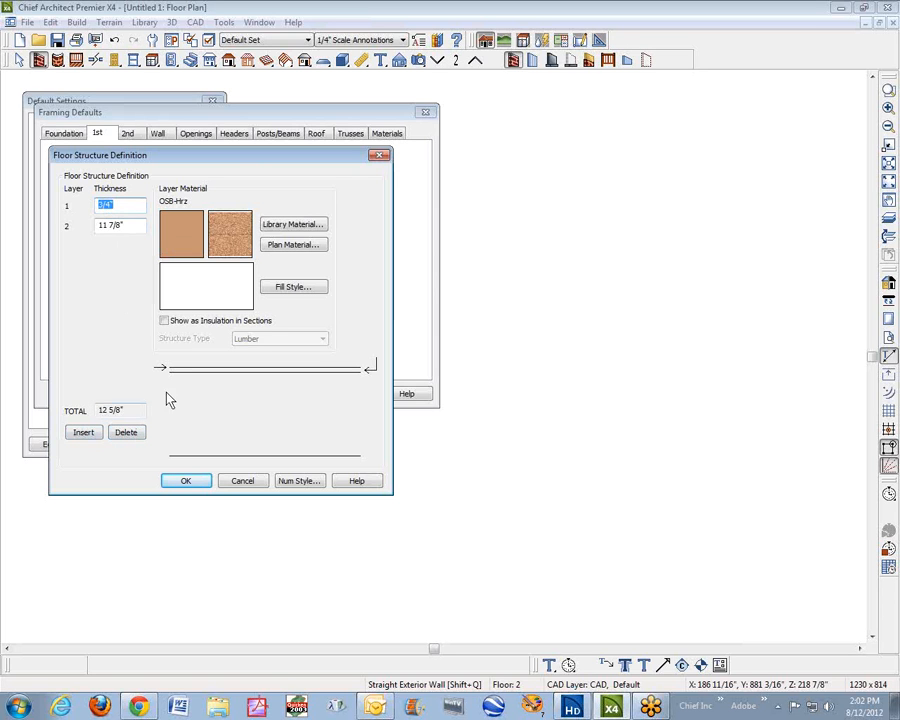
# Step: Insert two extra layers above the OSB subfloor layer, delete both again, and leave the framing defaults without saving
pyautogui.click(94, 437)
pyautogui.click(94, 437)
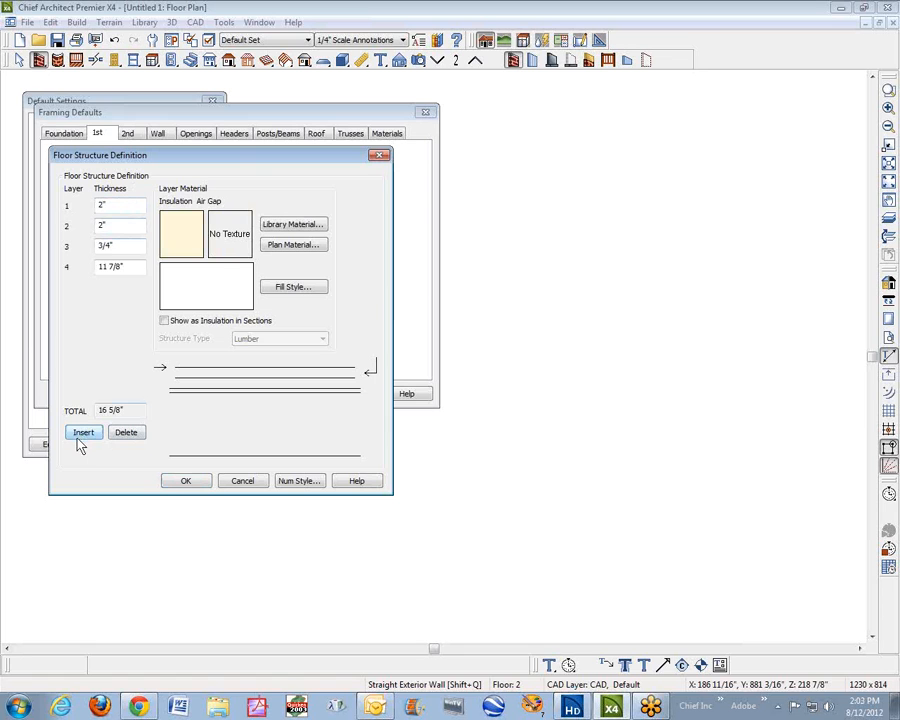
pyautogui.click(137, 228)
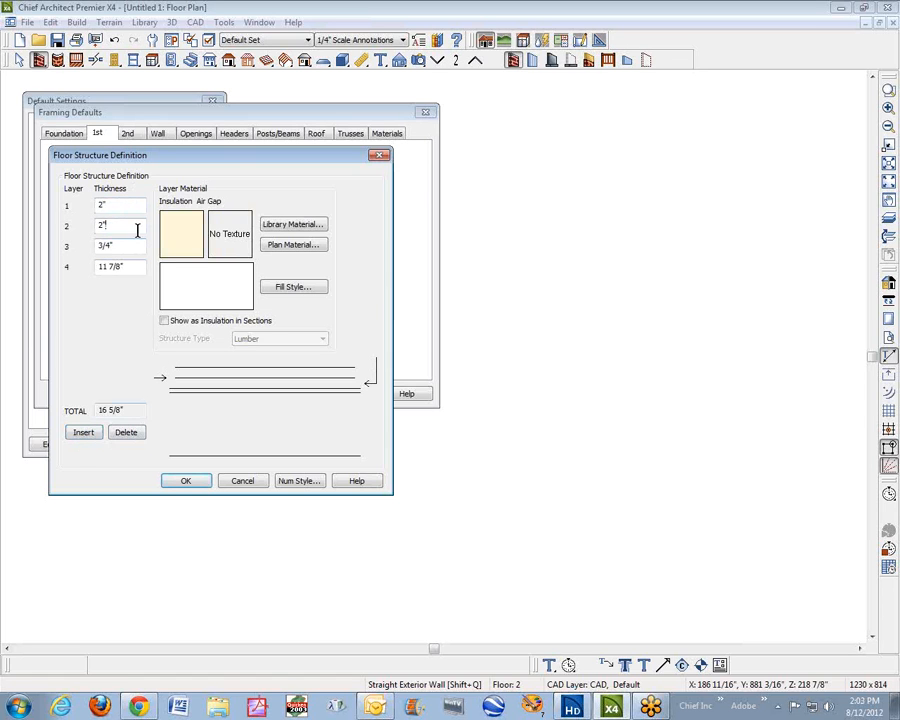
pyautogui.click(131, 434)
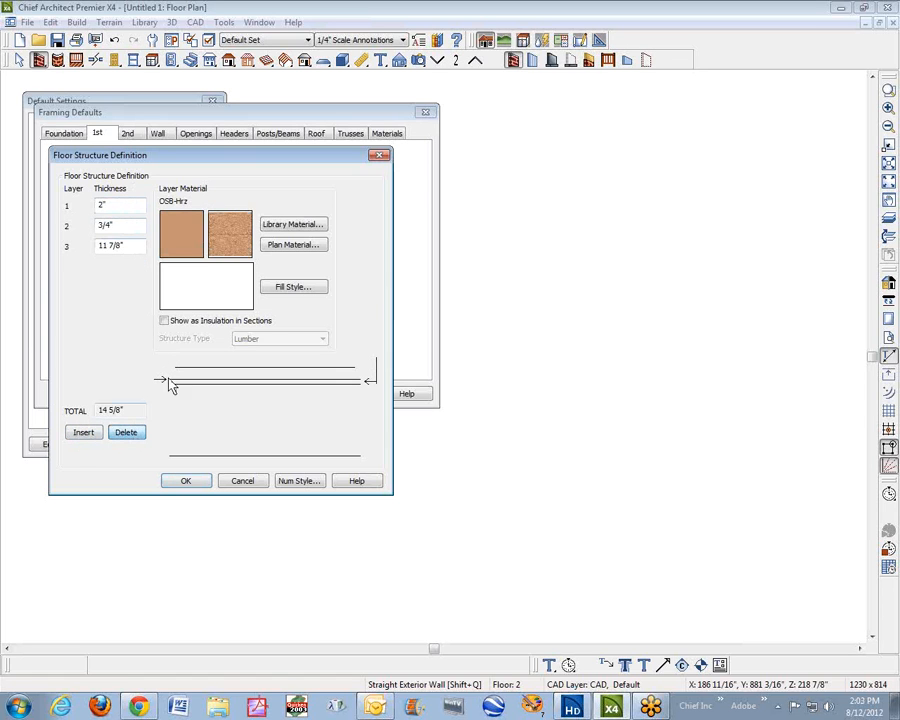
pyautogui.click(125, 205)
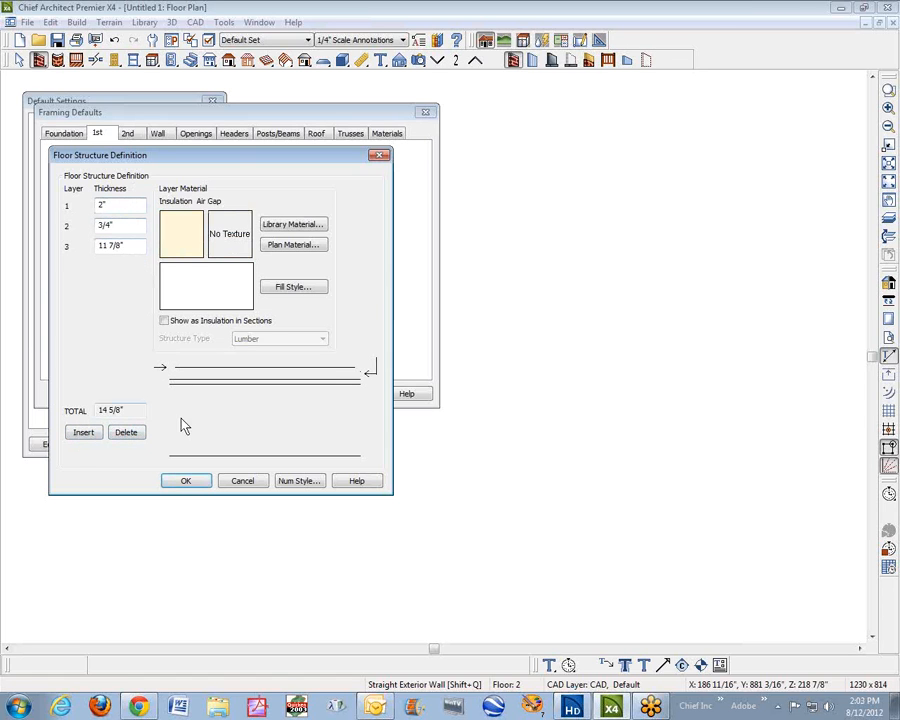
pyautogui.click(128, 442)
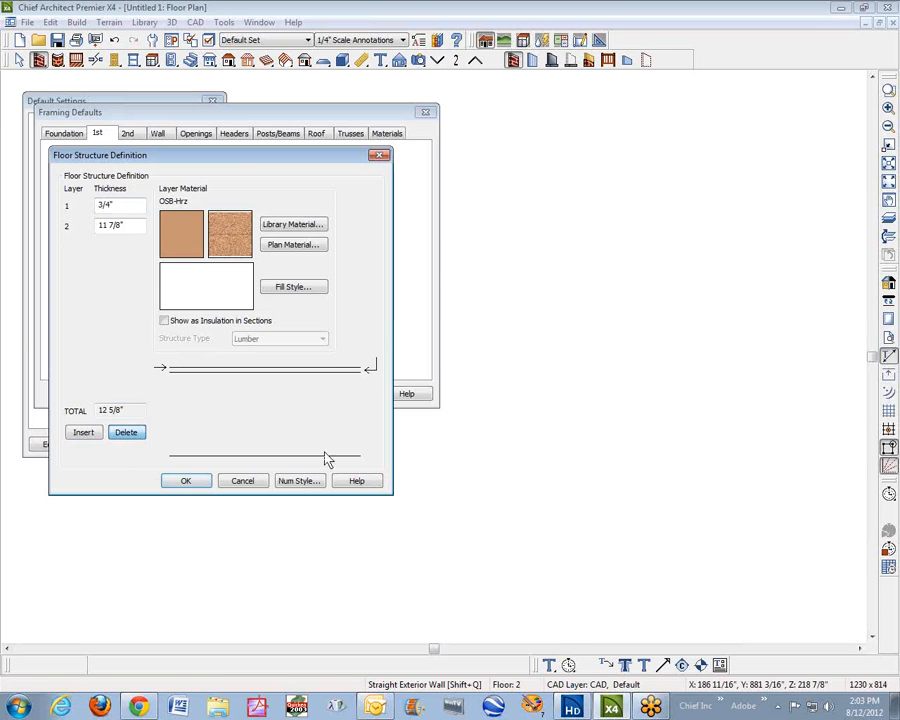
pyautogui.click(245, 484)
pyautogui.click(298, 394)
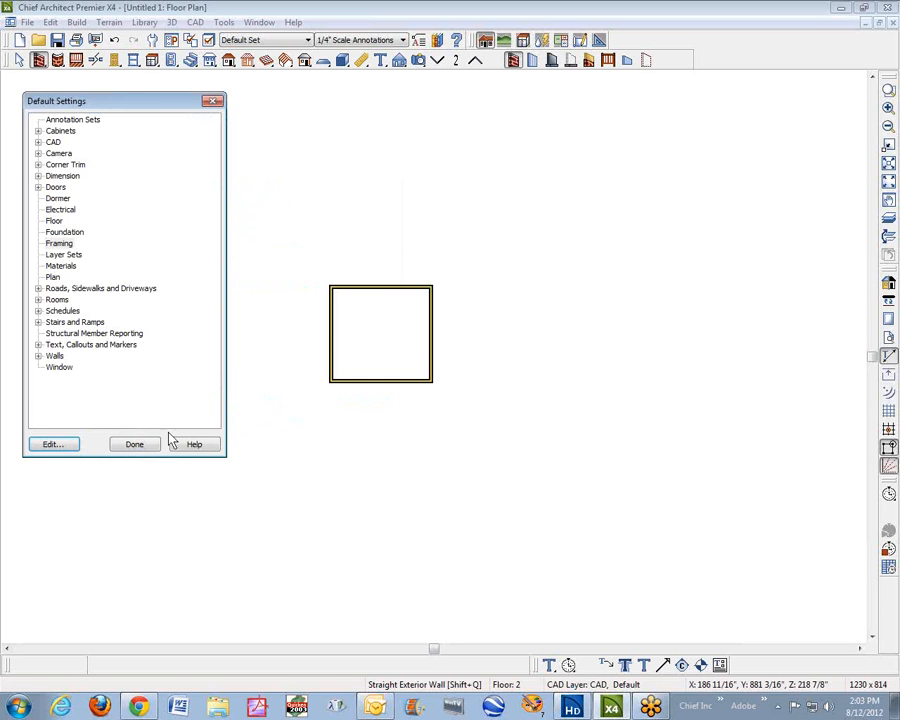
pyautogui.click(135, 445)
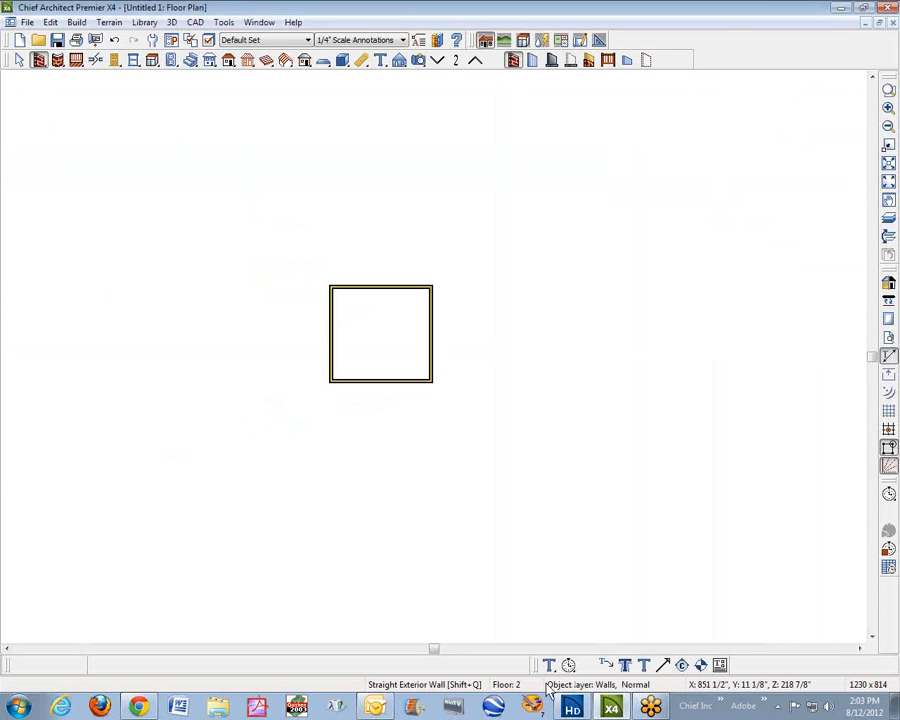
# Step: Switch back to Home Designer Pro 10 and examine both structure layers of the Floor 1 subfloor in the foundation framing defaults
pyautogui.click(572, 706)
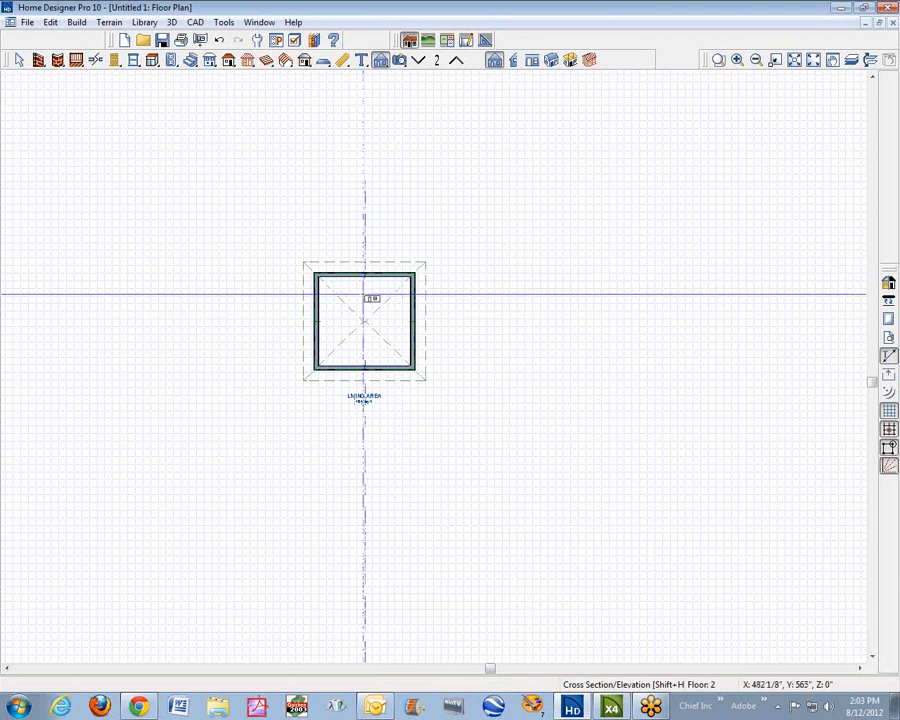
pyautogui.click(48, 22)
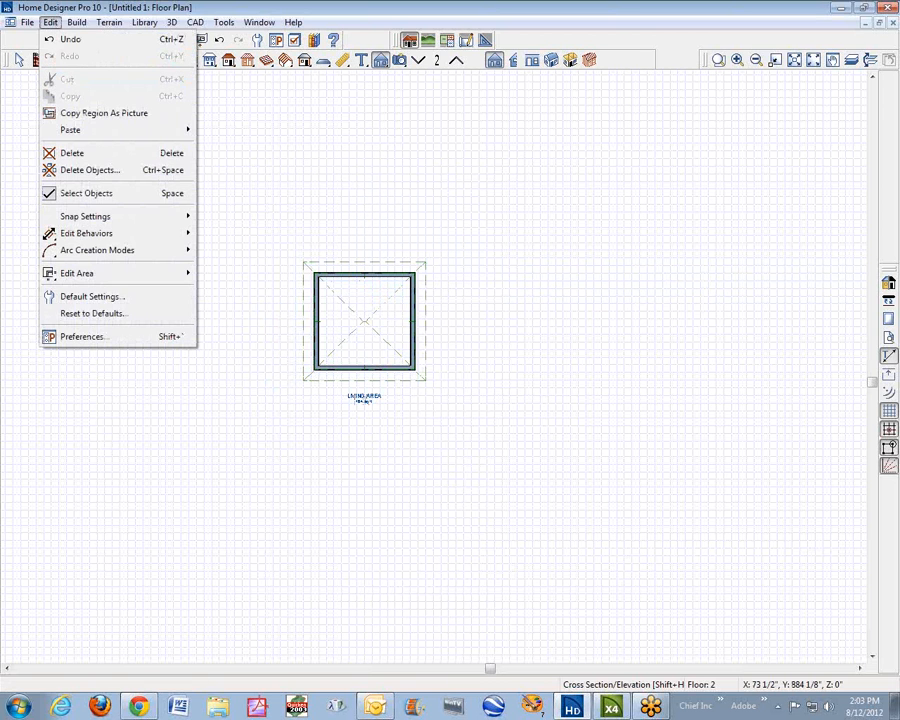
pyautogui.click(100, 296)
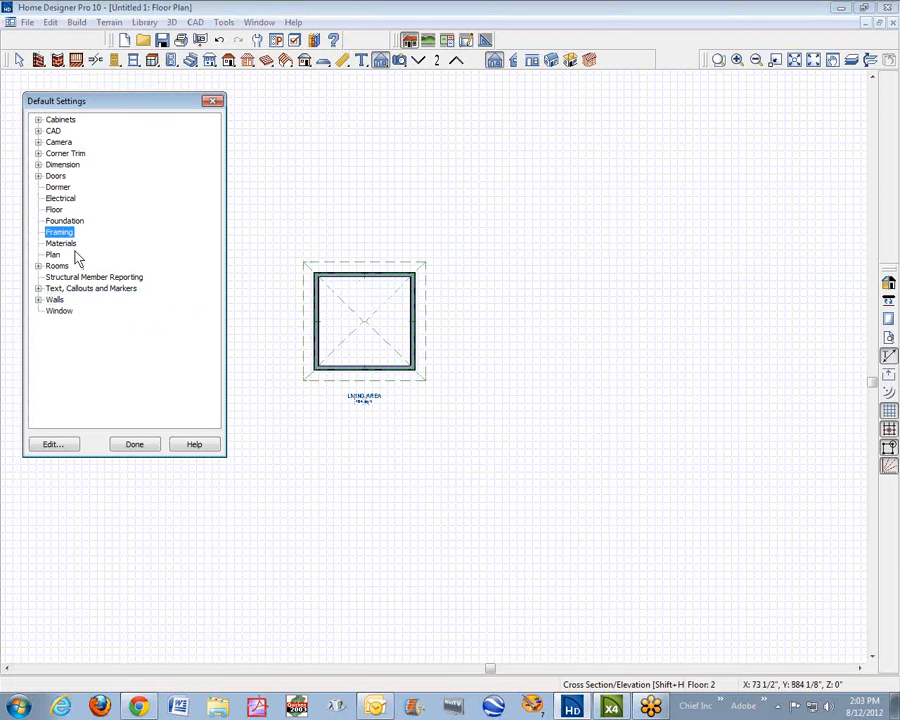
pyautogui.click(58, 450)
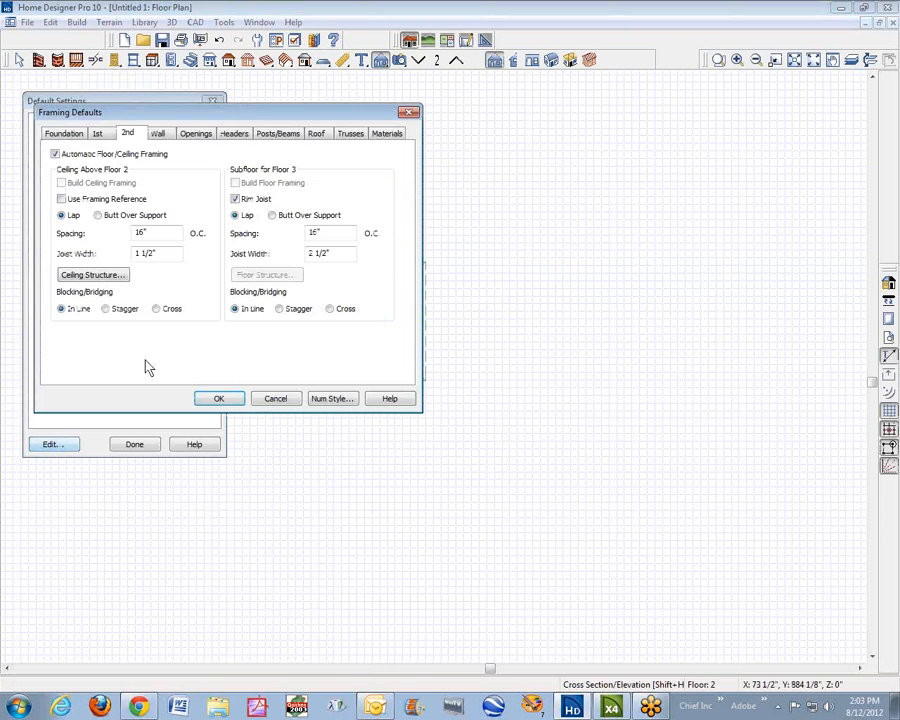
pyautogui.click(66, 134)
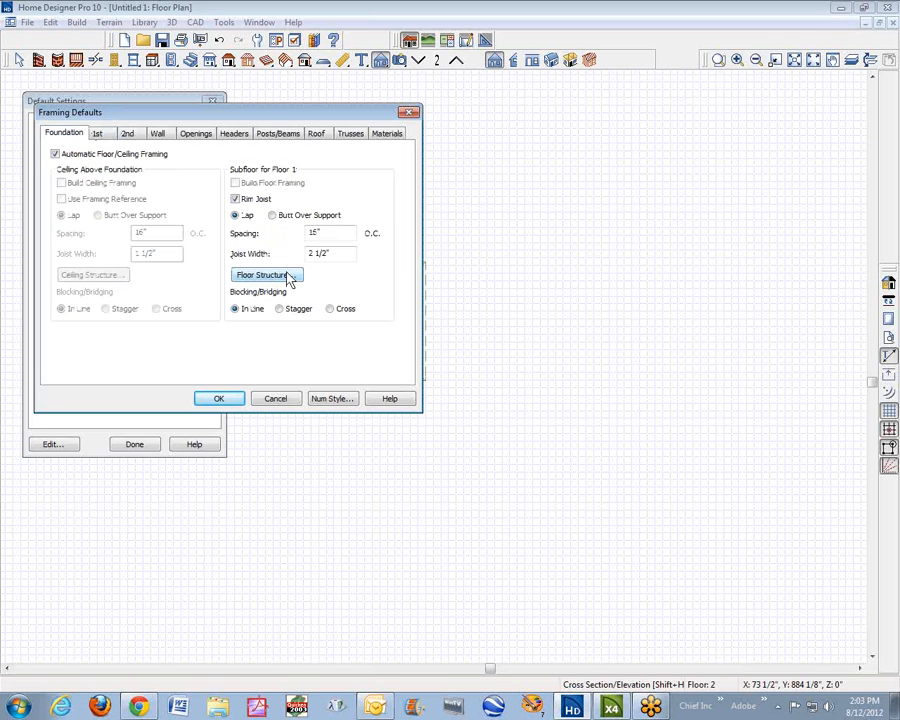
pyautogui.click(289, 276)
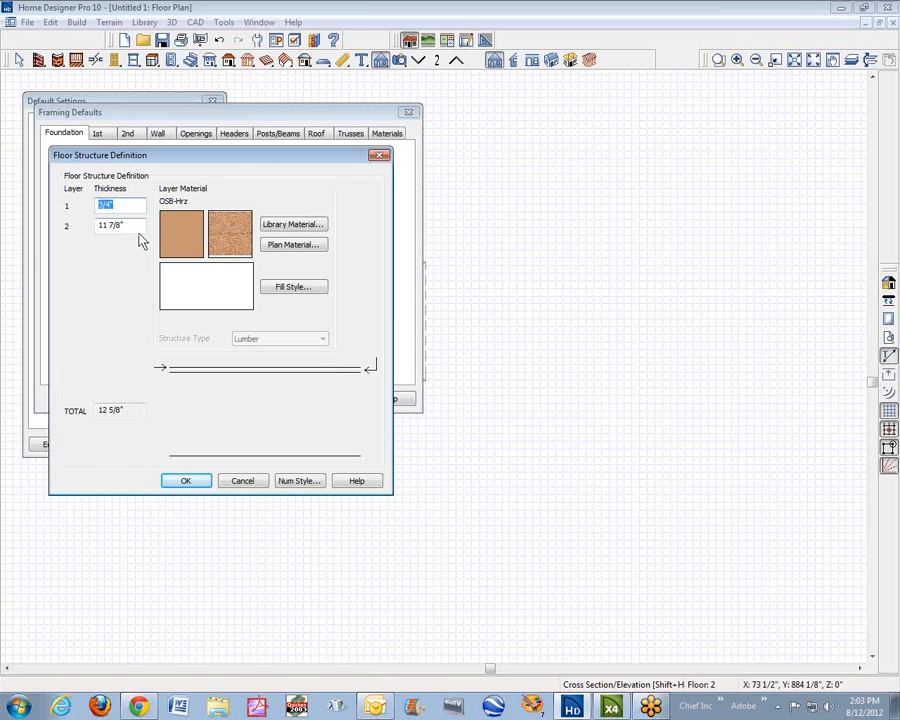
pyautogui.click(67, 227)
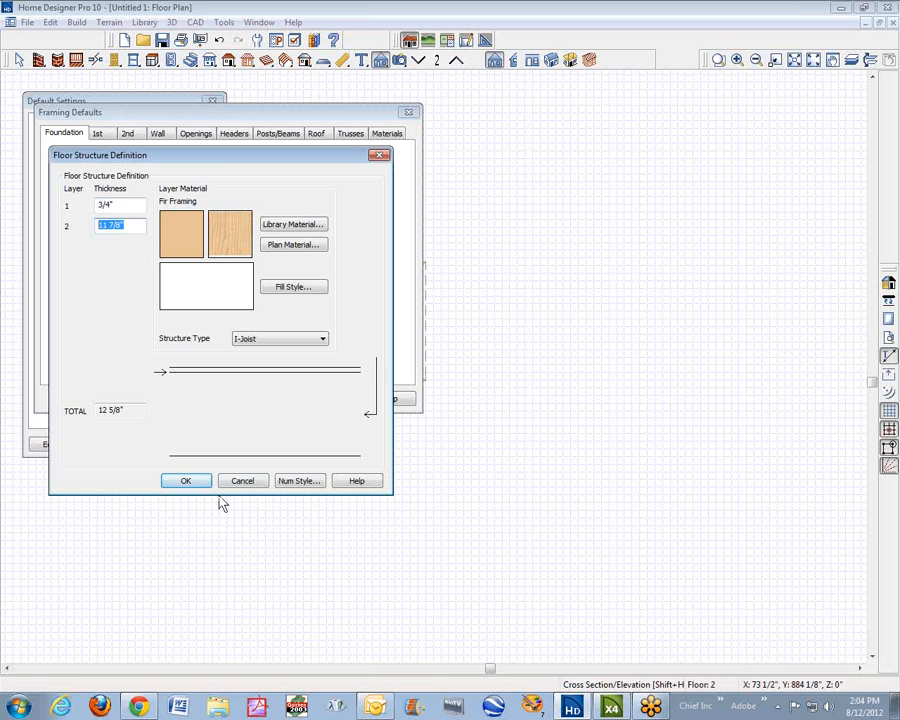
pyautogui.click(242, 481)
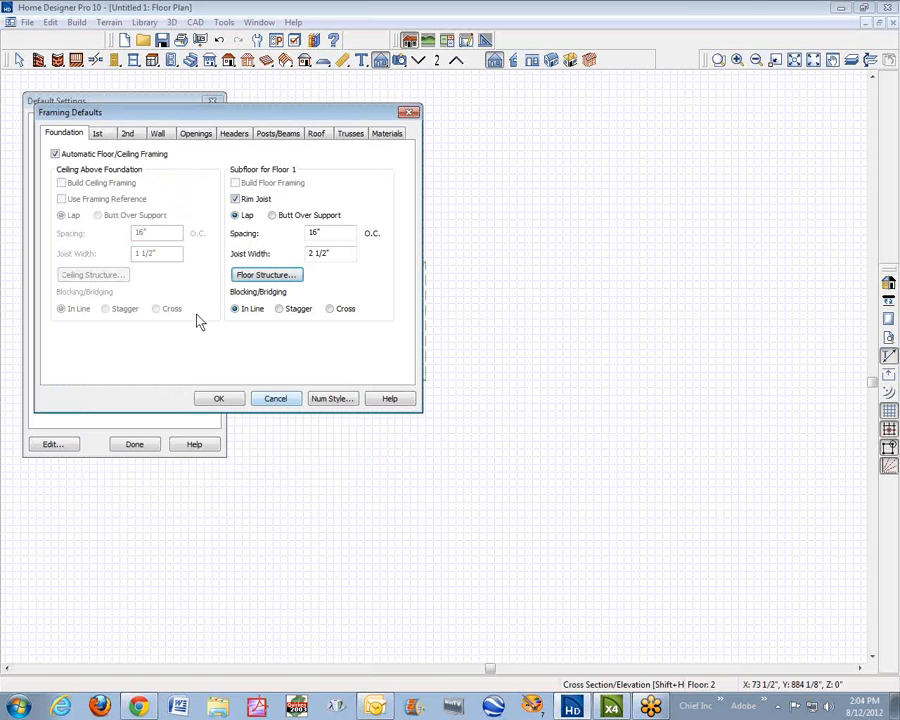
# Step: Examine the second structure layer of the Floor 2 subfloor, cancel the structure definition, and close the framing defaults
pyautogui.click(108, 135)
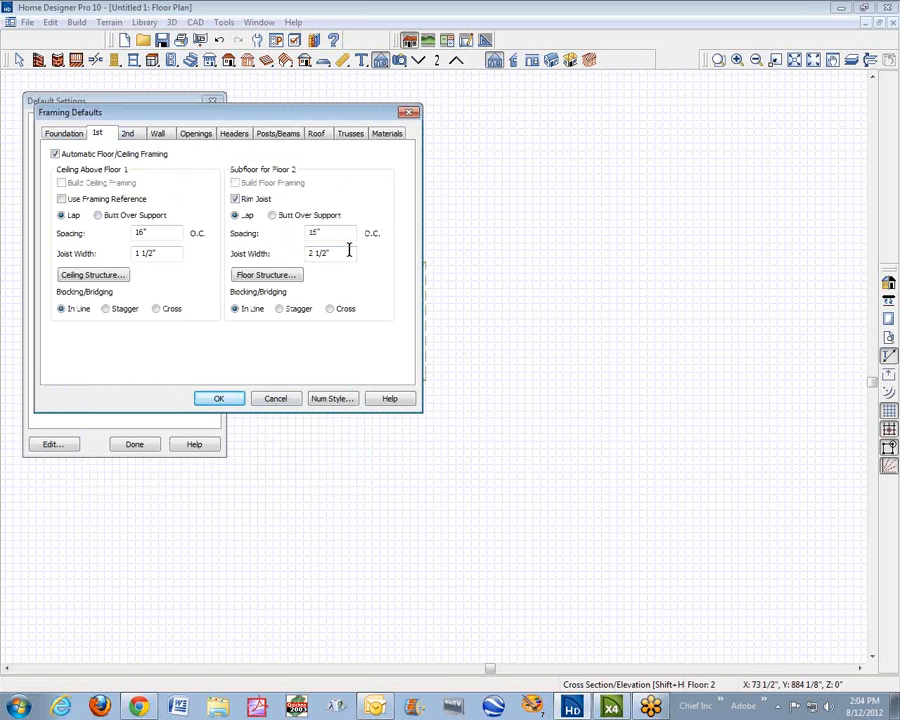
pyautogui.click(278, 276)
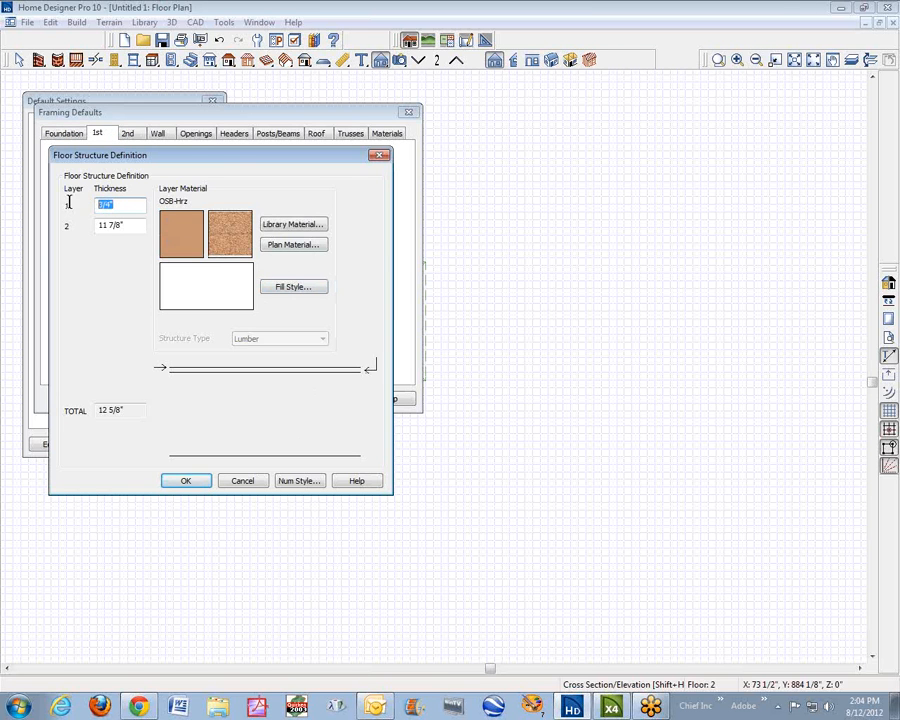
pyautogui.click(127, 224)
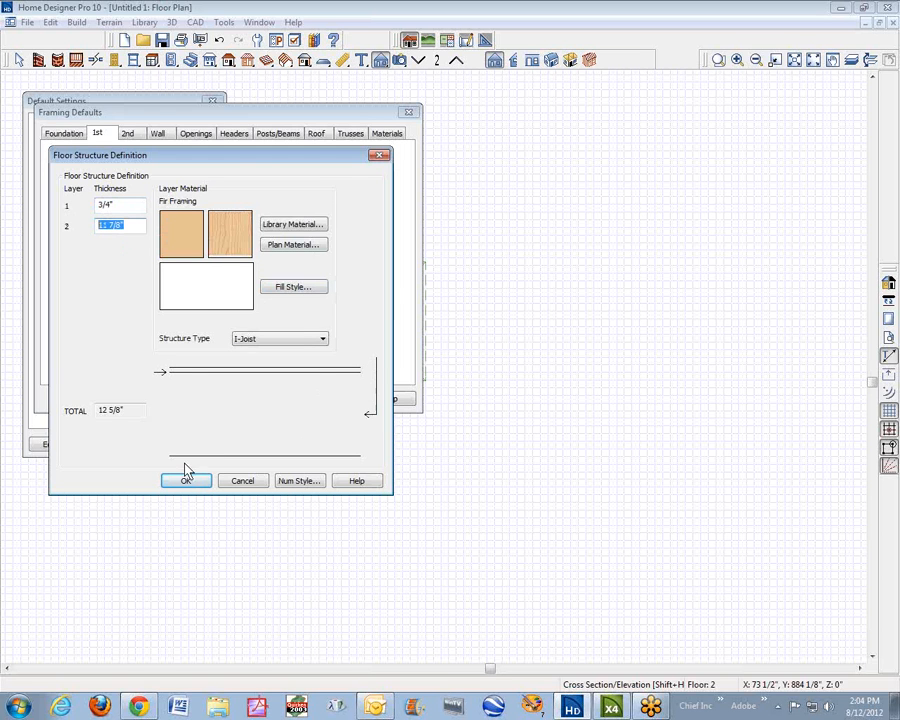
pyautogui.click(250, 484)
pyautogui.click(224, 399)
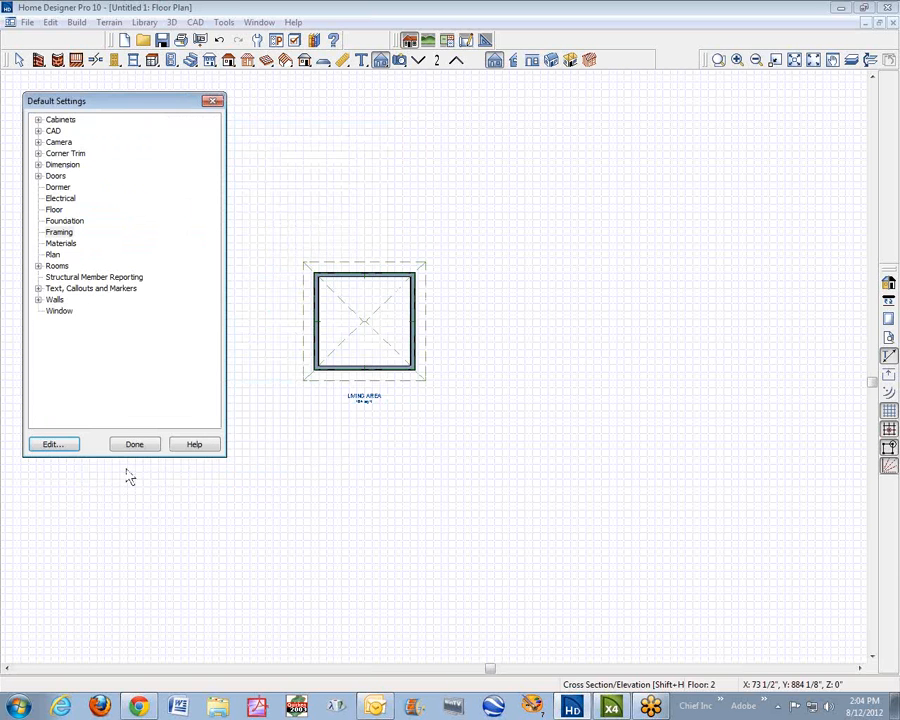
# Step: Create a cross-section view through the house and arrange it side by side with the floor plan, fitted to its window
pyautogui.click(140, 446)
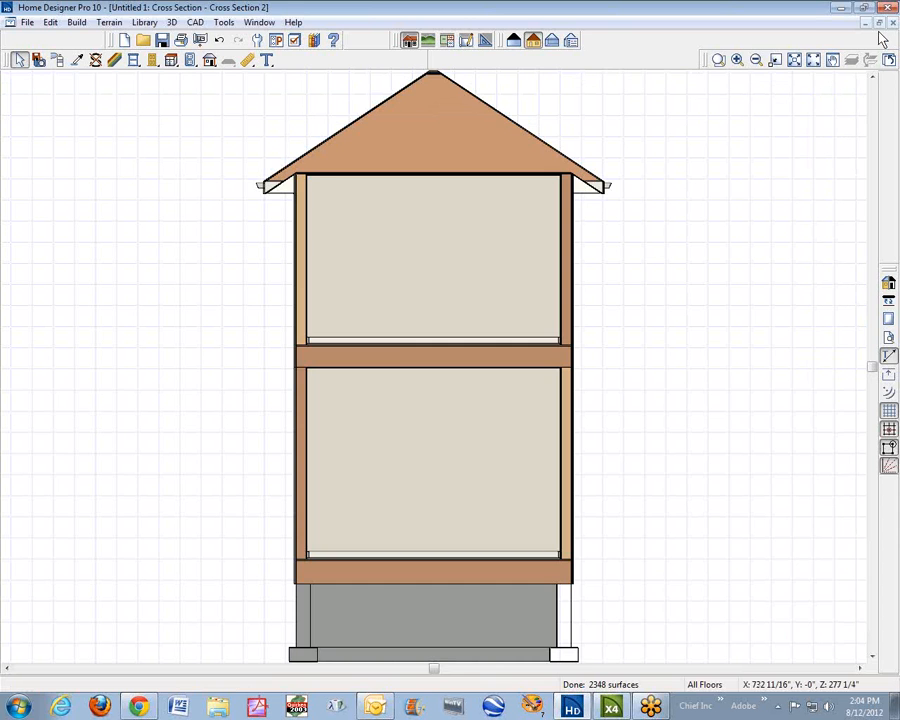
pyautogui.click(878, 22)
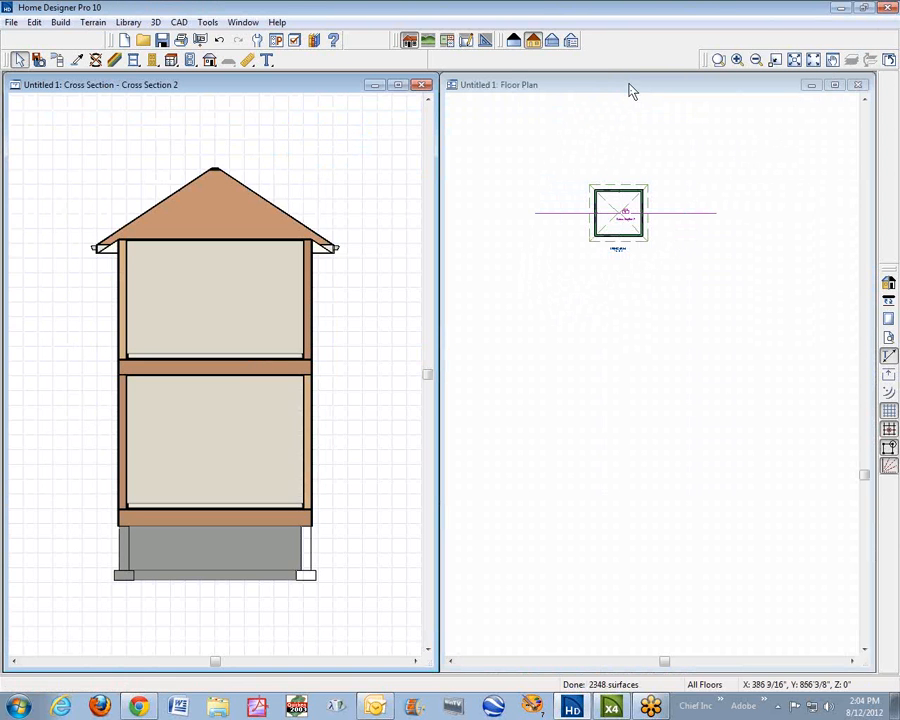
pyautogui.click(815, 62)
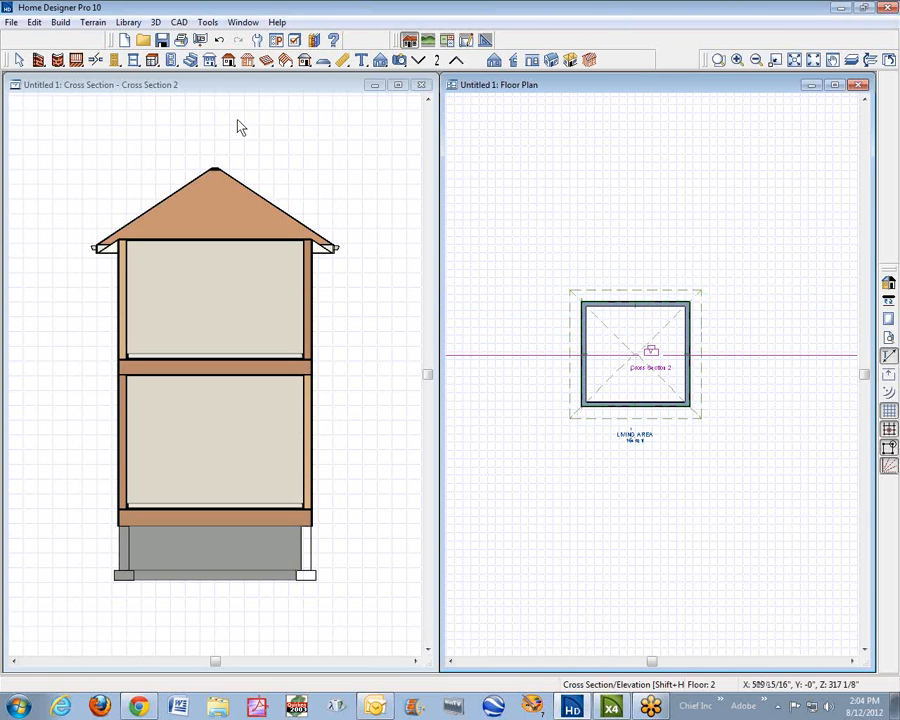
# Step: Set the thickness of structure layer 2 in the Floor 1 subfloor to 36 inches in the framing defaults
pyautogui.click(38, 26)
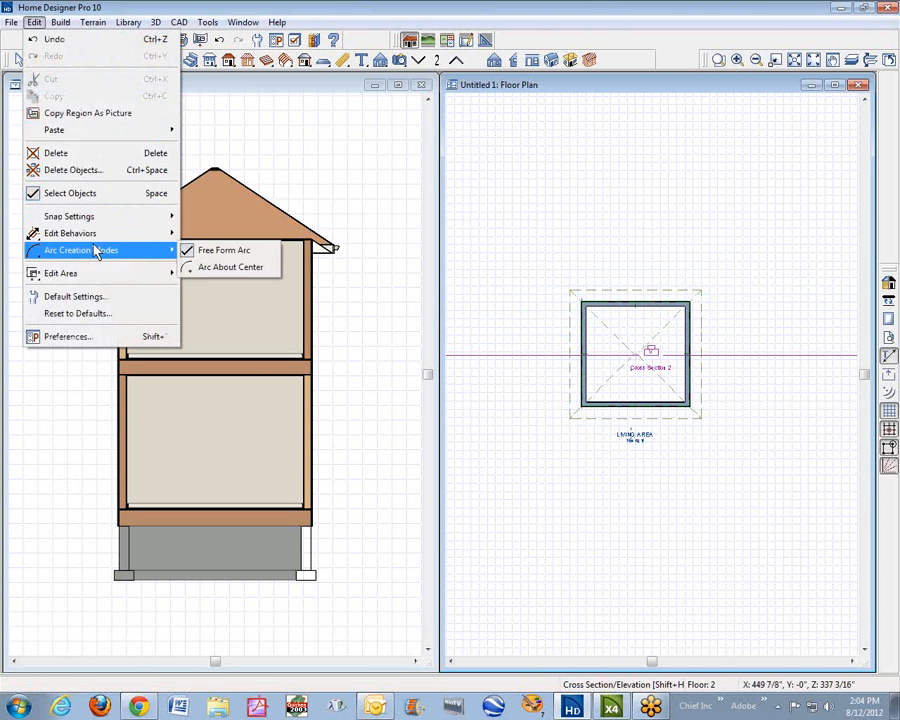
pyautogui.click(76, 296)
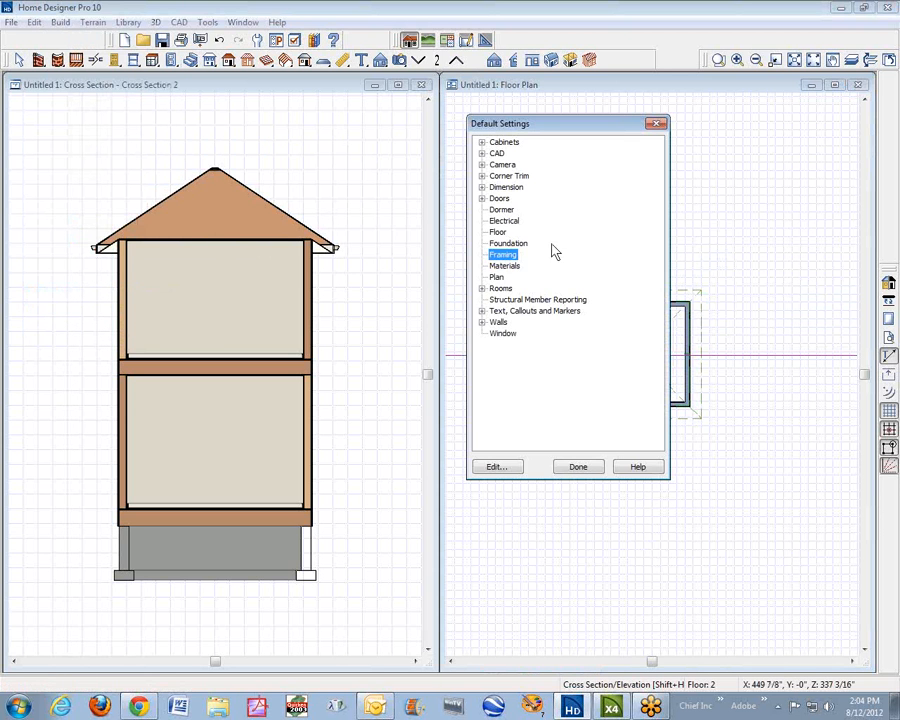
pyautogui.click(499, 466)
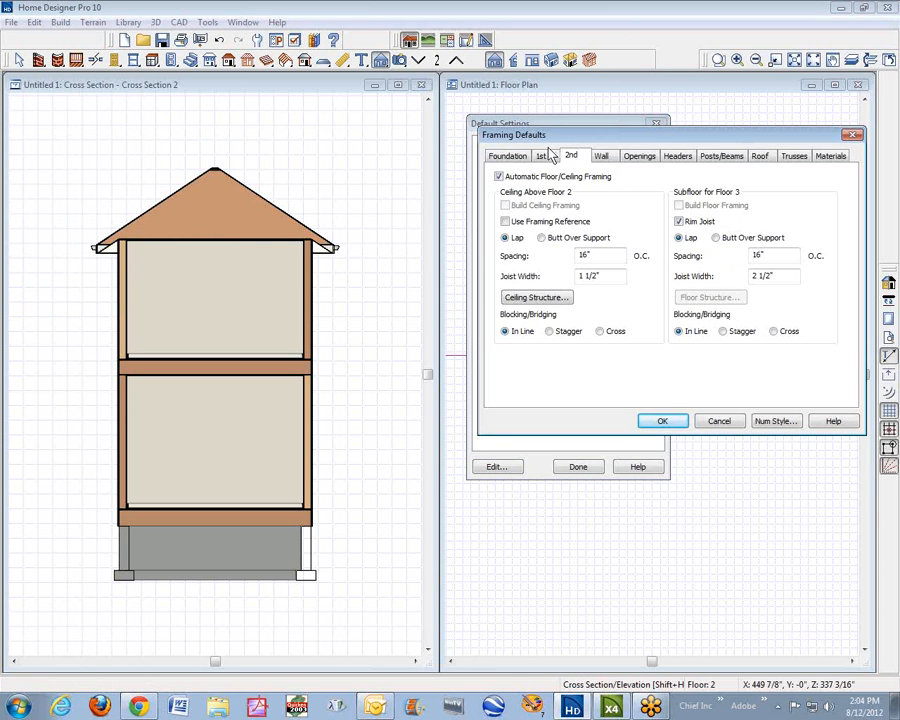
pyautogui.click(507, 157)
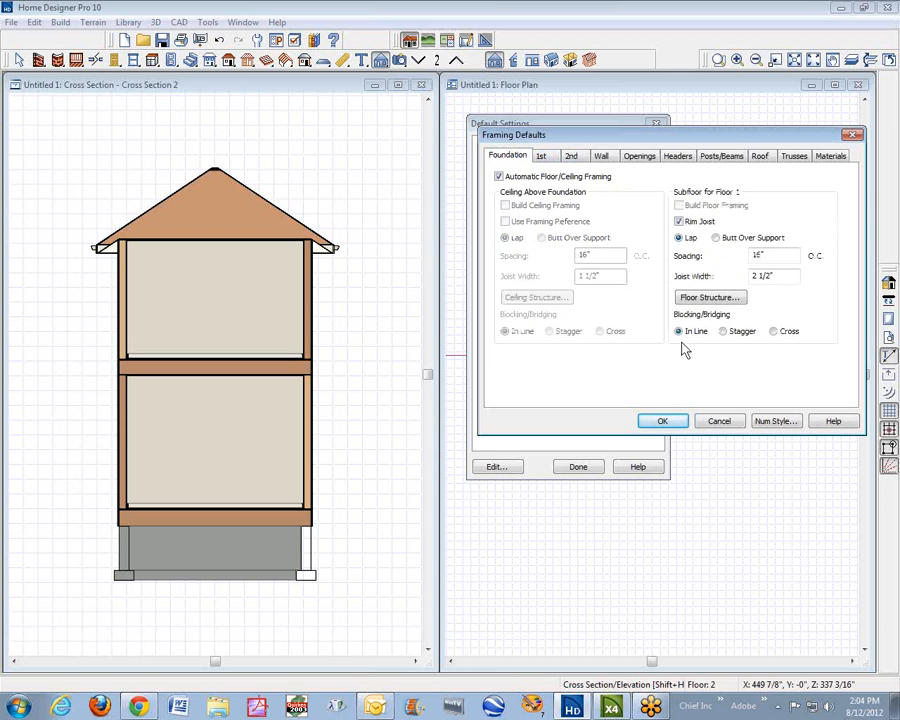
pyautogui.click(708, 297)
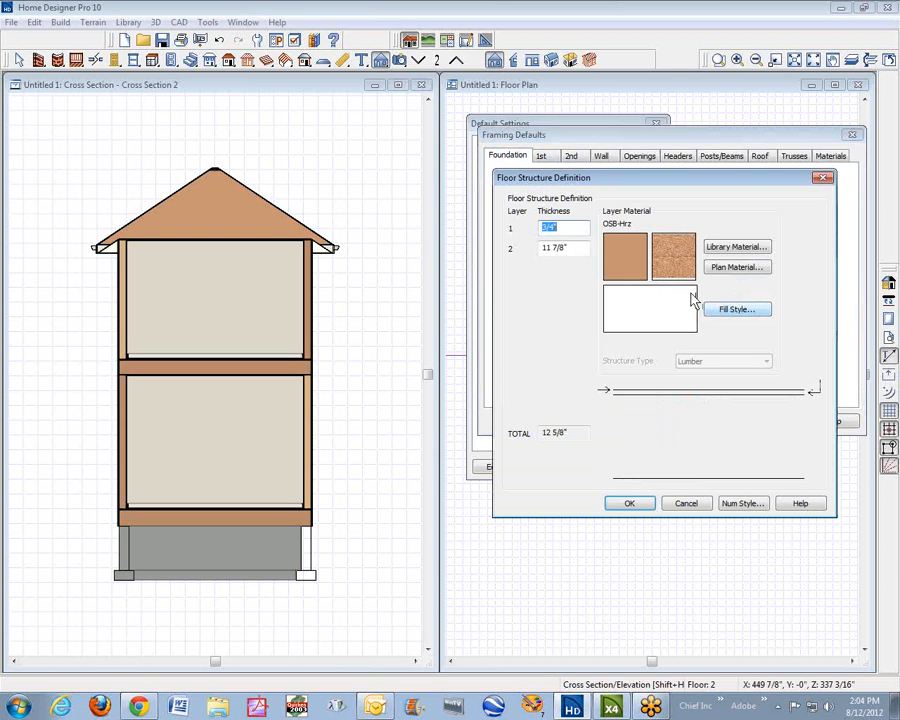
pyautogui.click(587, 248)
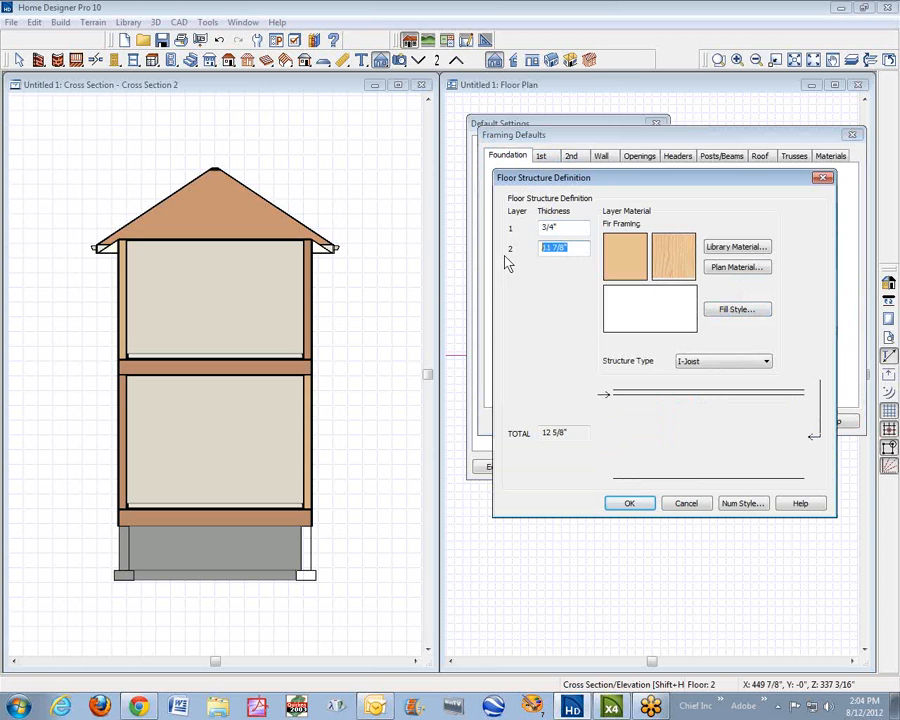
pyautogui.write('36')
pyautogui.click(629, 504)
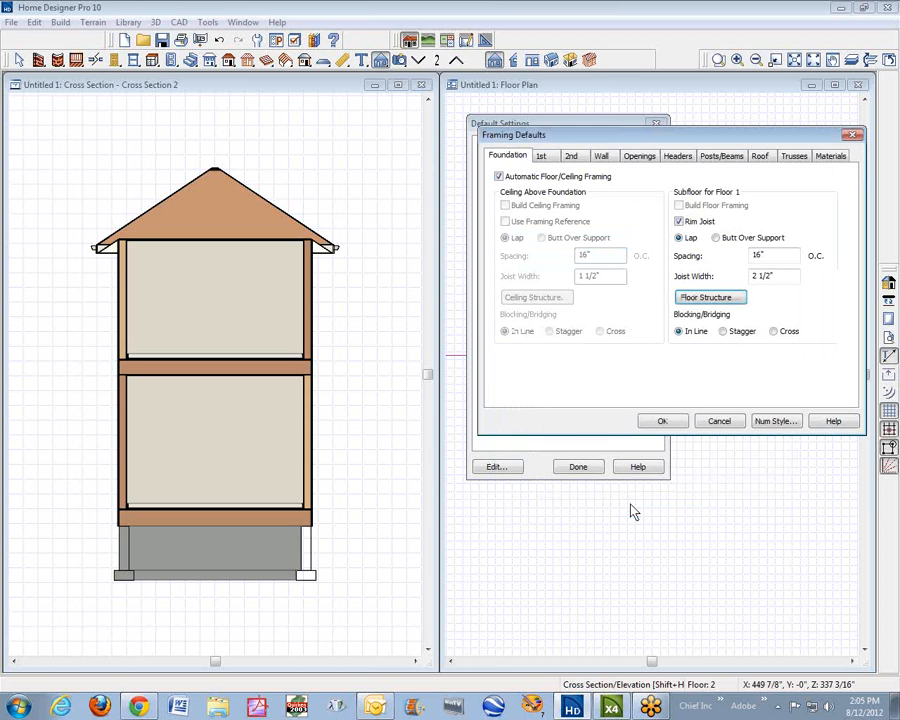
pyautogui.click(663, 420)
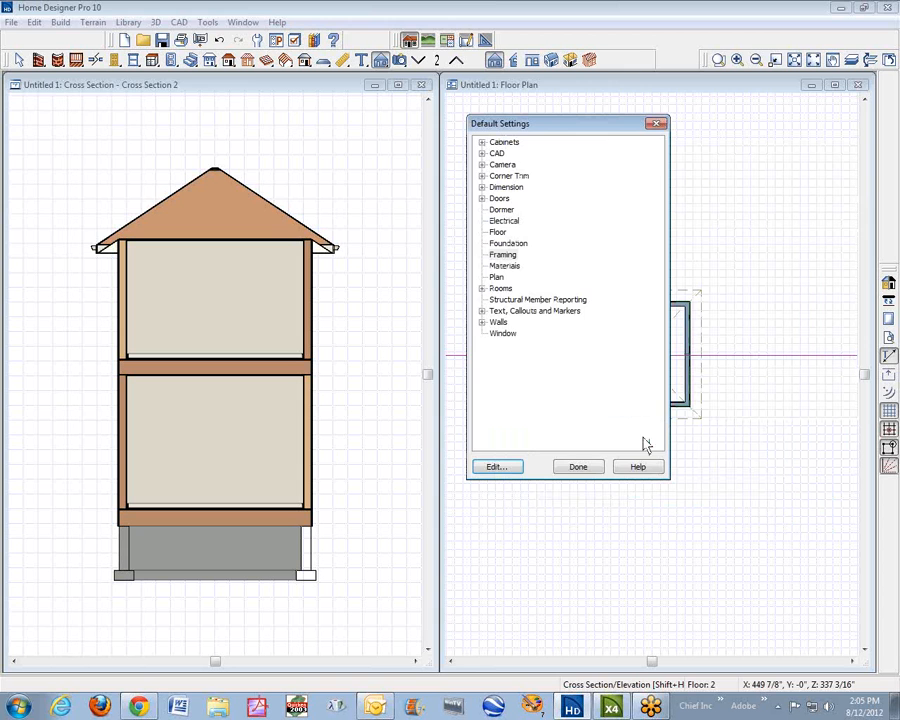
pyautogui.click(586, 466)
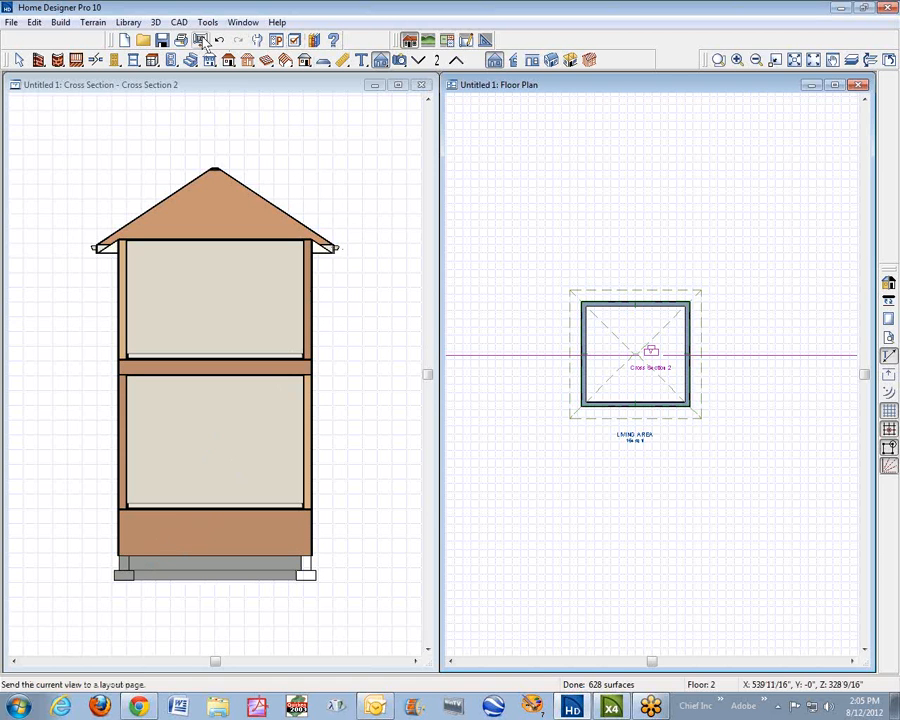
# Step: Set the thickness of structure layer 2 in the Floor 2 subfloor to 42 inches in the framing defaults
pyautogui.click(36, 22)
pyautogui.moveTo(60, 22)
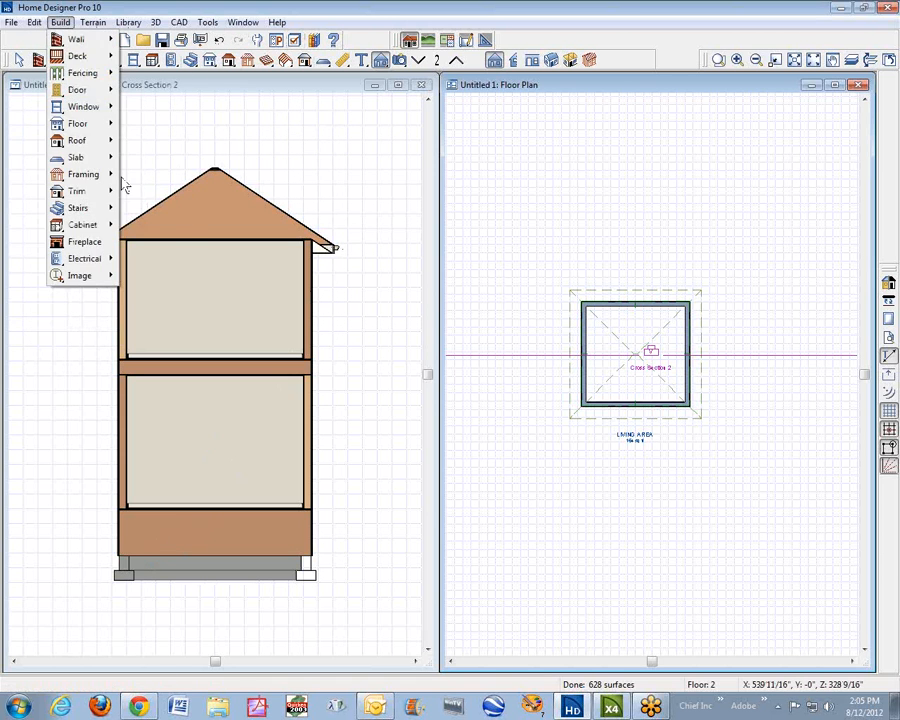
pyautogui.moveTo(24, 24)
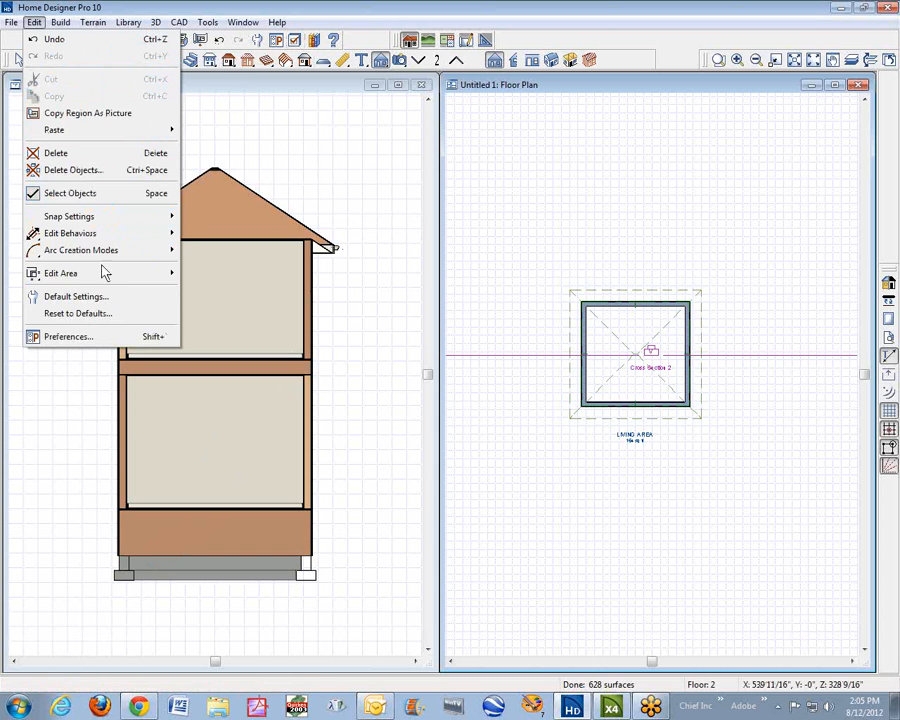
pyautogui.click(76, 297)
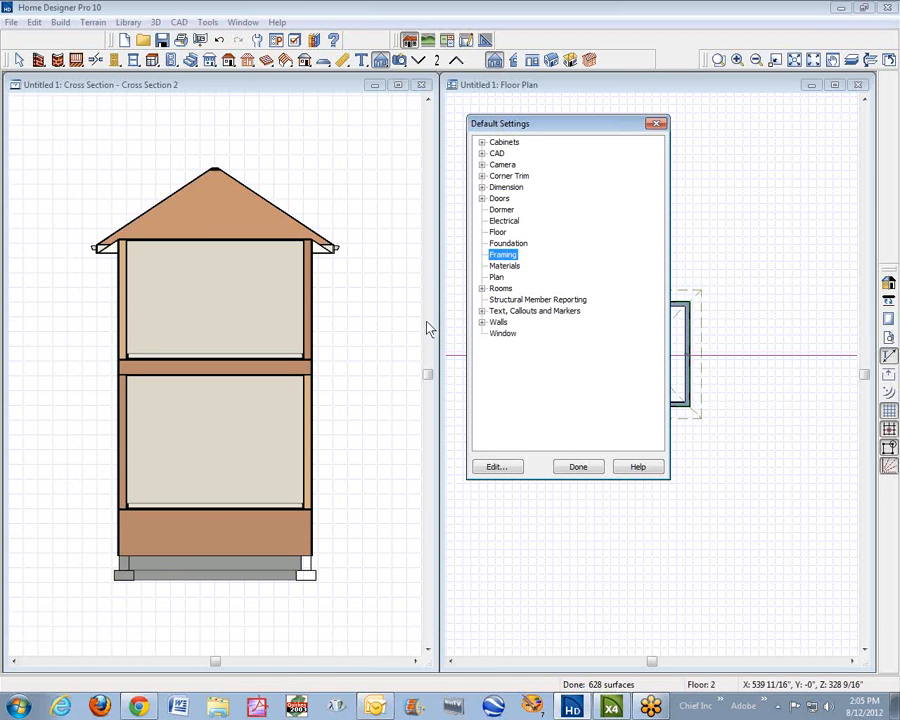
pyautogui.click(482, 469)
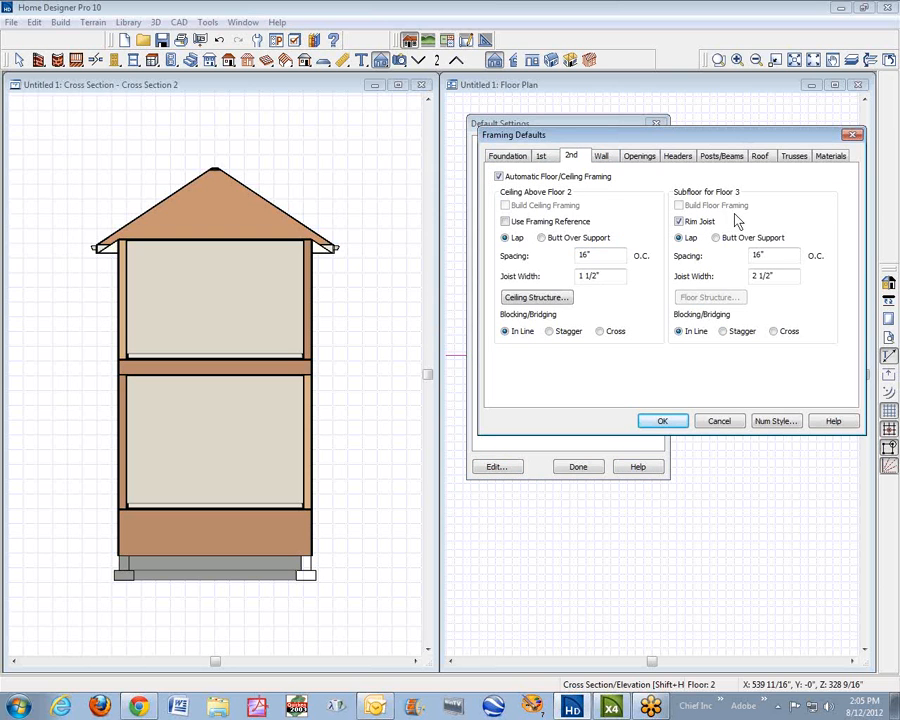
pyautogui.click(541, 158)
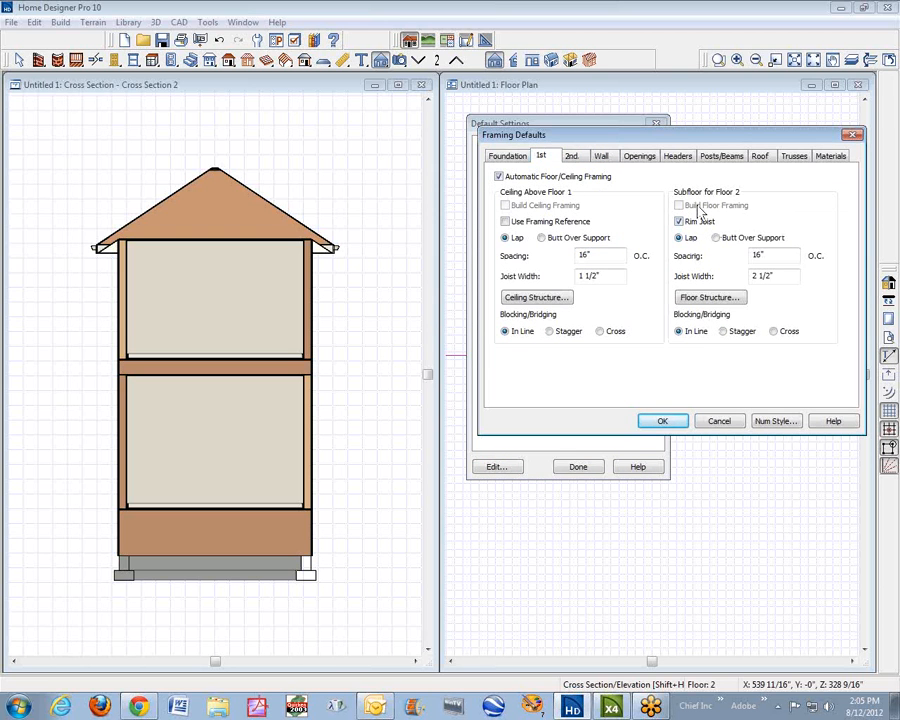
pyautogui.click(718, 299)
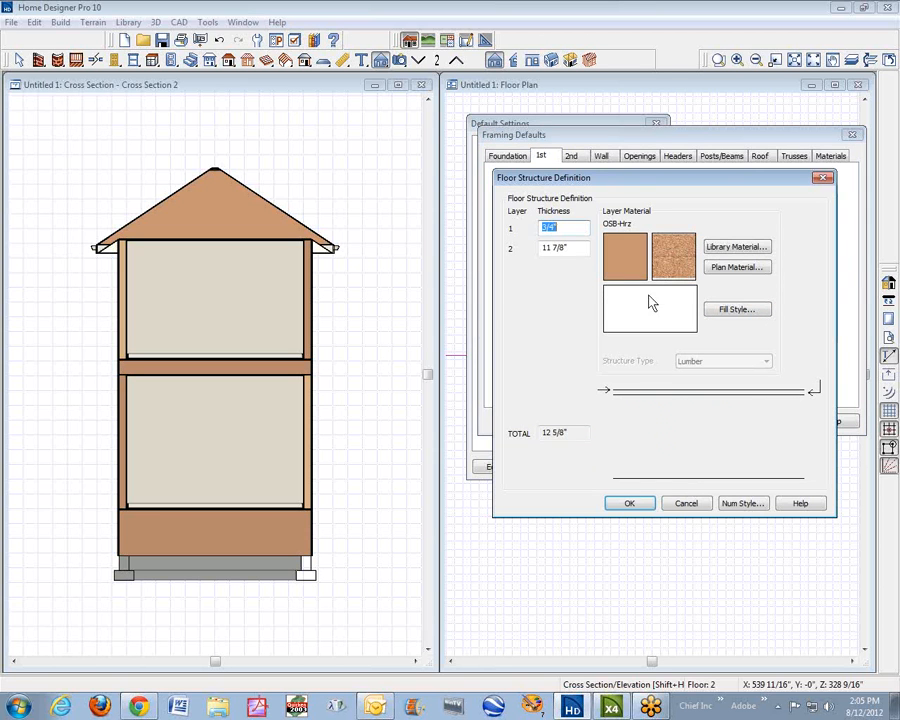
pyautogui.click(575, 250)
pyautogui.moveTo(571, 248); pyautogui.dragTo(492, 251)
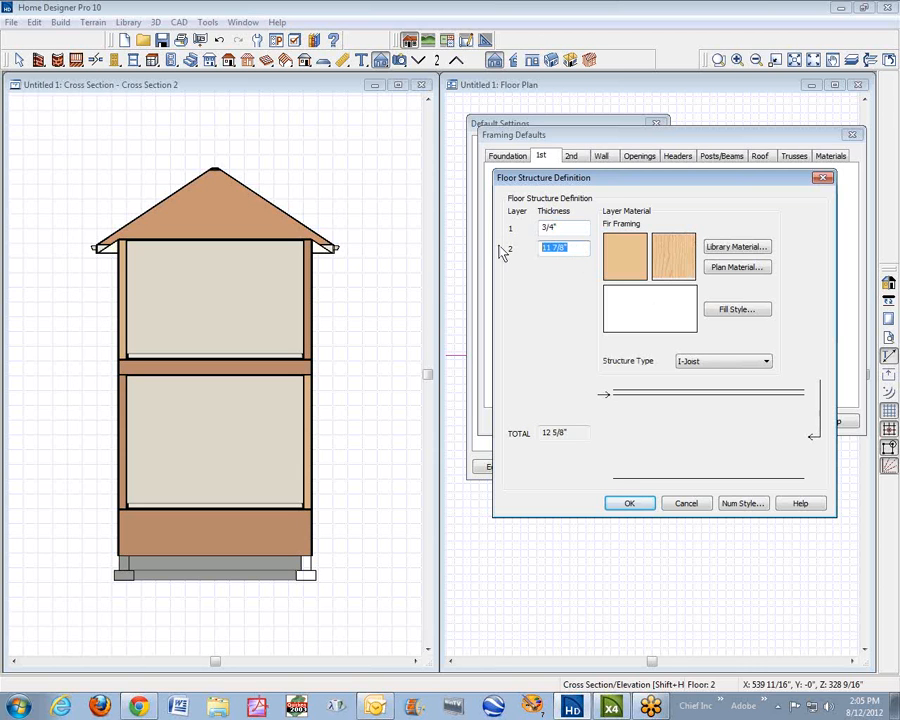
pyautogui.write('42')
pyautogui.click(630, 504)
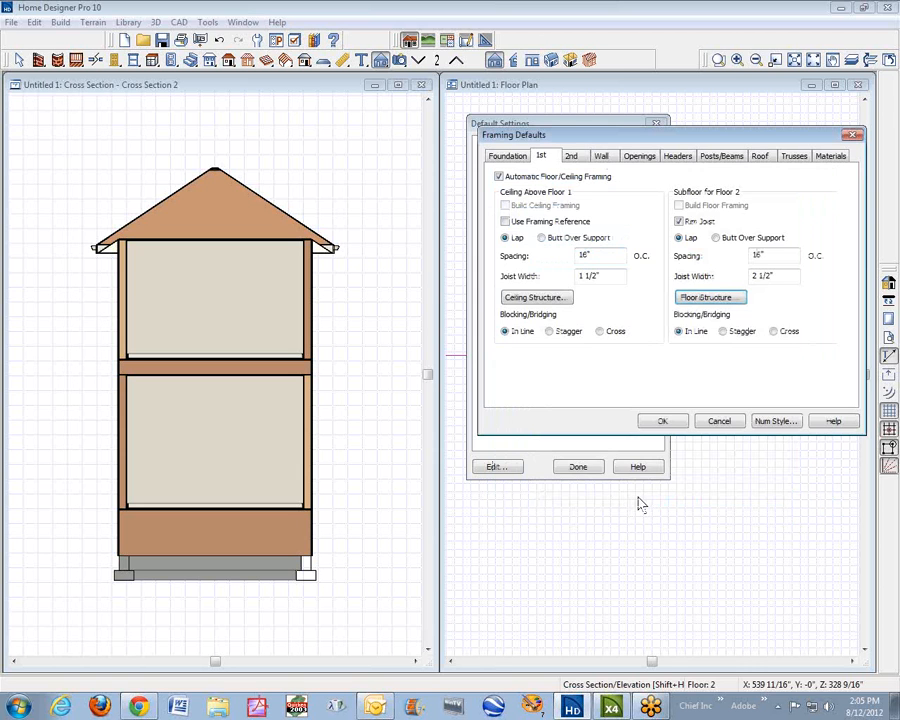
pyautogui.click(663, 421)
pyautogui.click(579, 467)
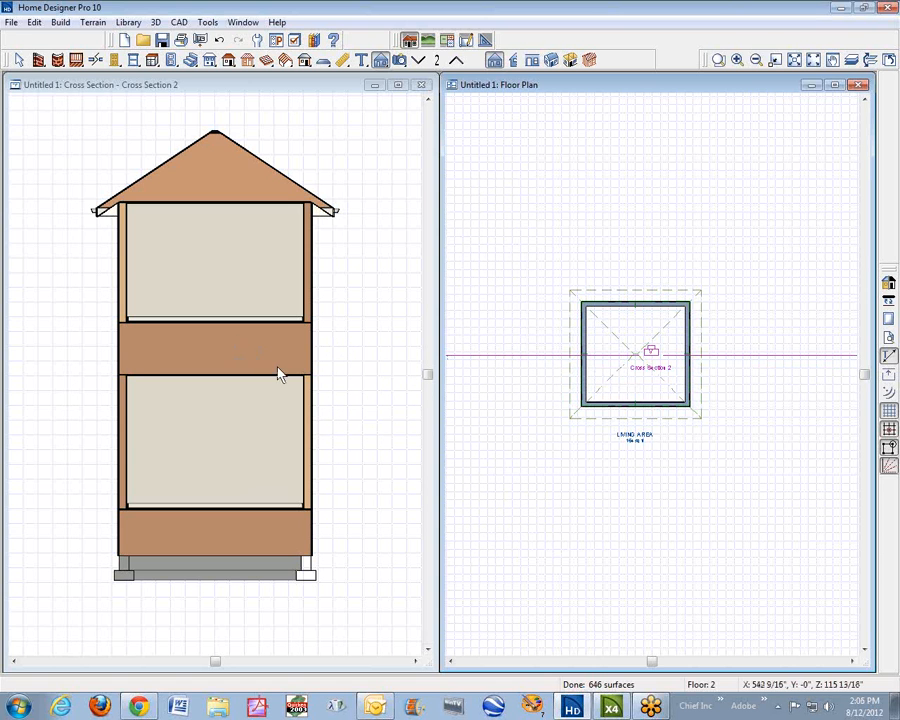
# Step: Draw a rectangular CAD polyline about 1'-4" high inside the Floor 2 floor platform in the cross-section, starting near its left end
pyautogui.click(373, 345)
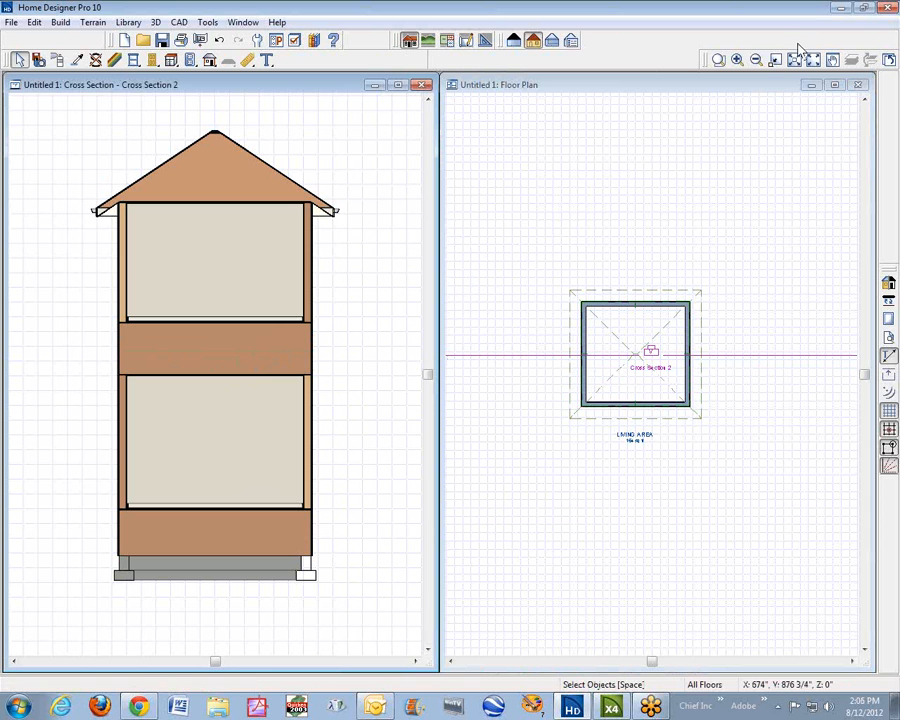
pyautogui.click(717, 61)
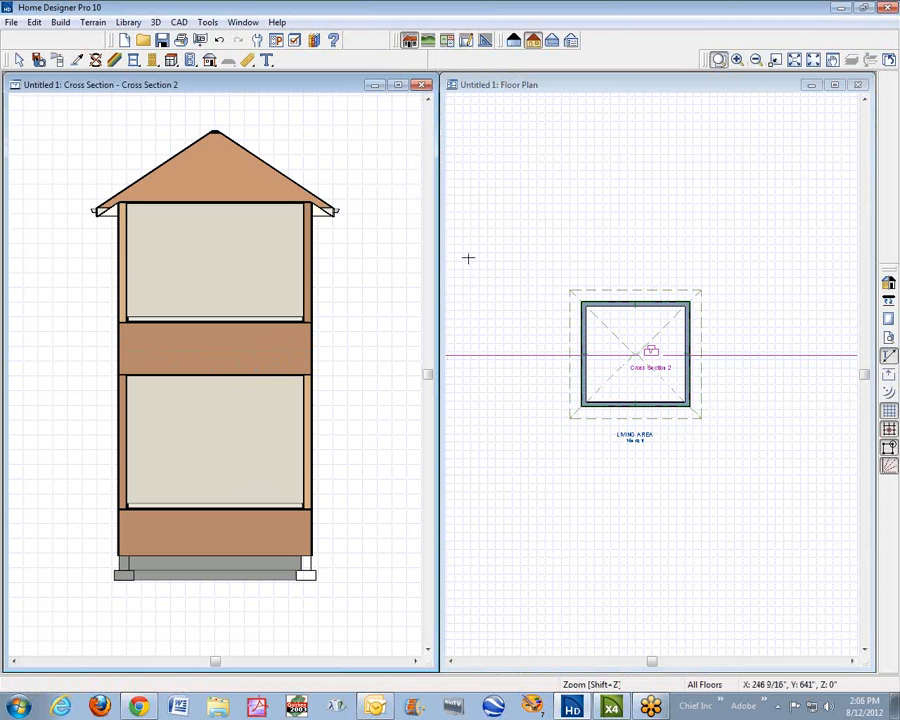
pyautogui.moveTo(87, 308); pyautogui.dragTo(361, 411)
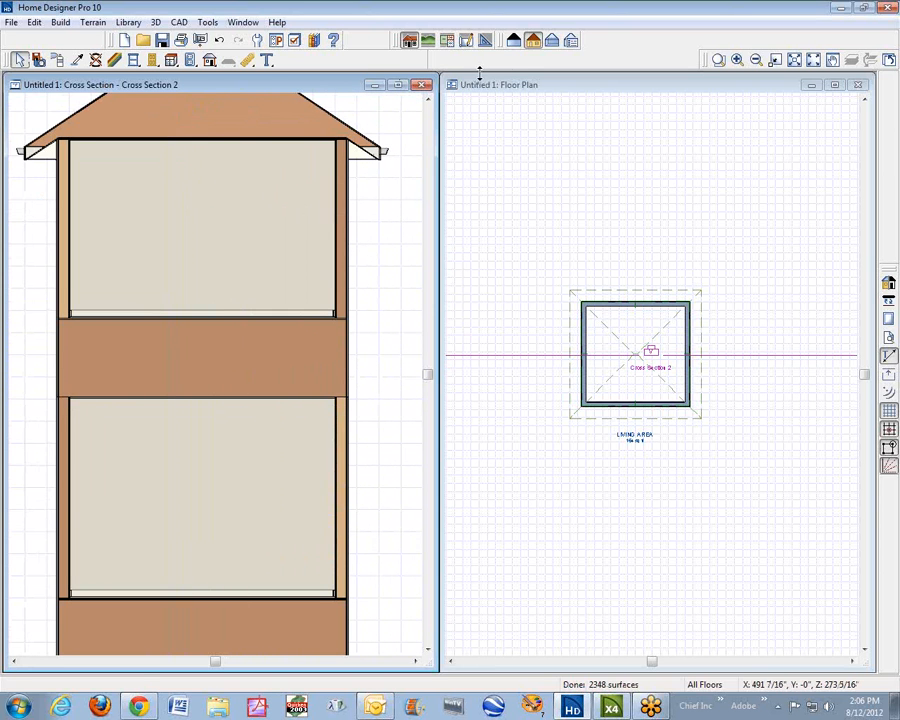
pyautogui.click(485, 40)
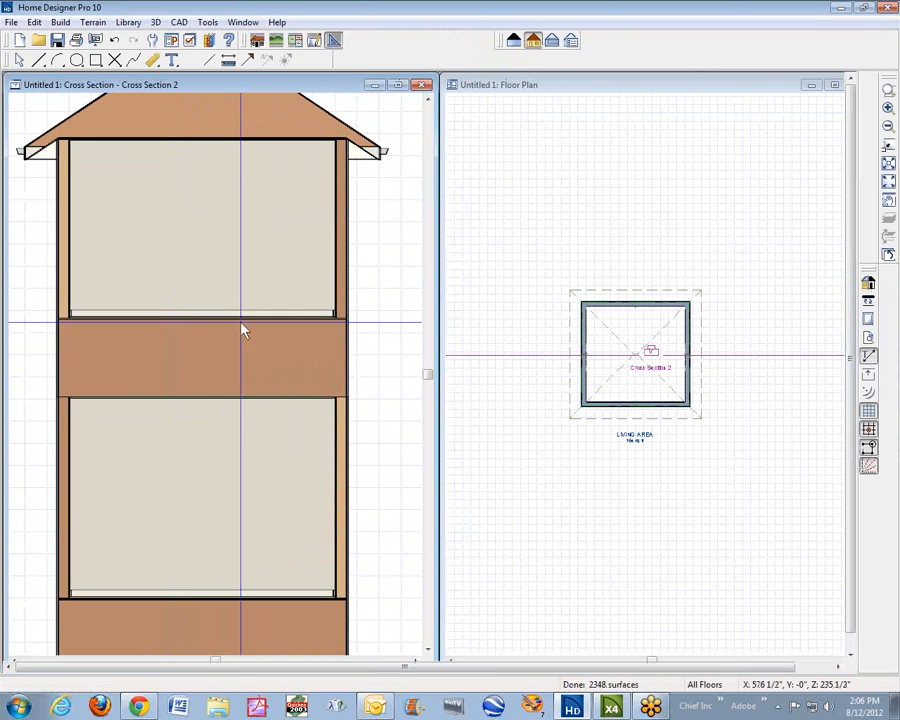
pyautogui.click(99, 62)
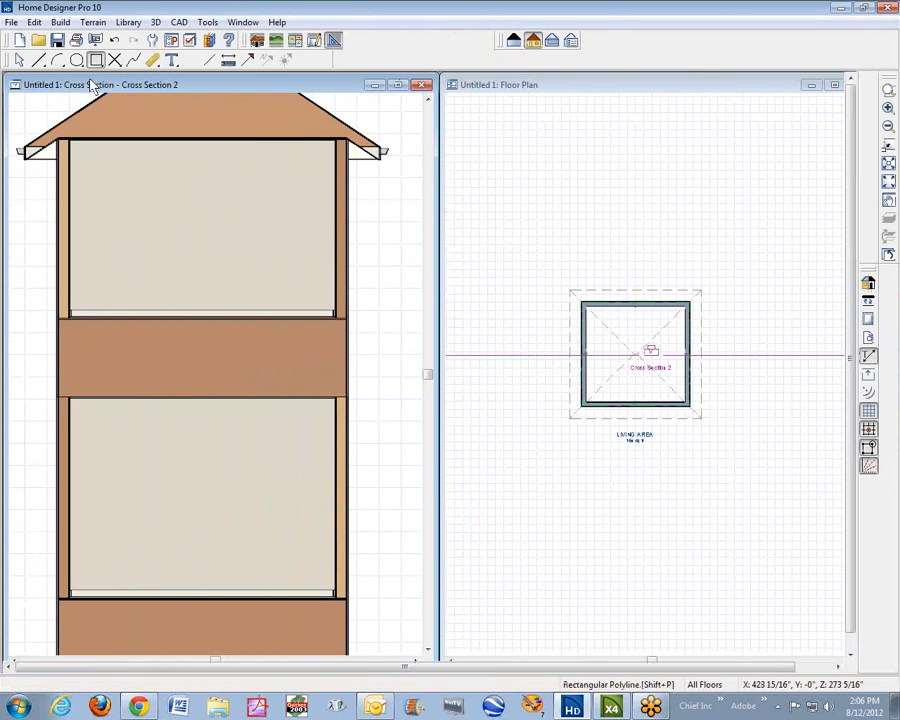
pyautogui.moveTo(58, 360); pyautogui.dragTo(228, 385)
# Step: Set the height of the rectangle in the Floor 2 platform to 11 1/2 inches by moving its upper edge
pyautogui.press('space')
pyautogui.click(174, 358)
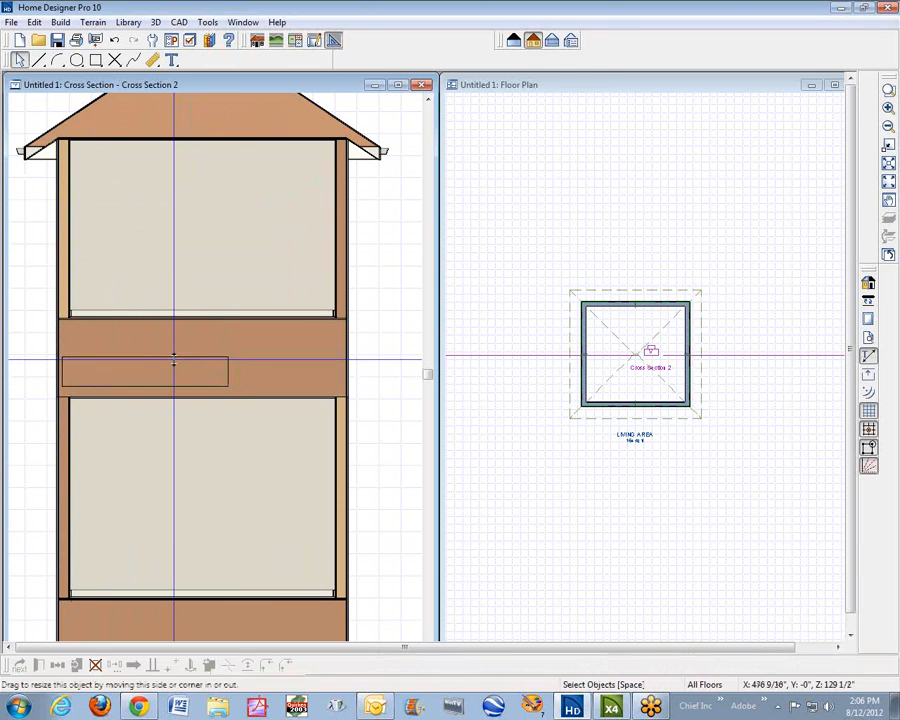
pyautogui.click(166, 367)
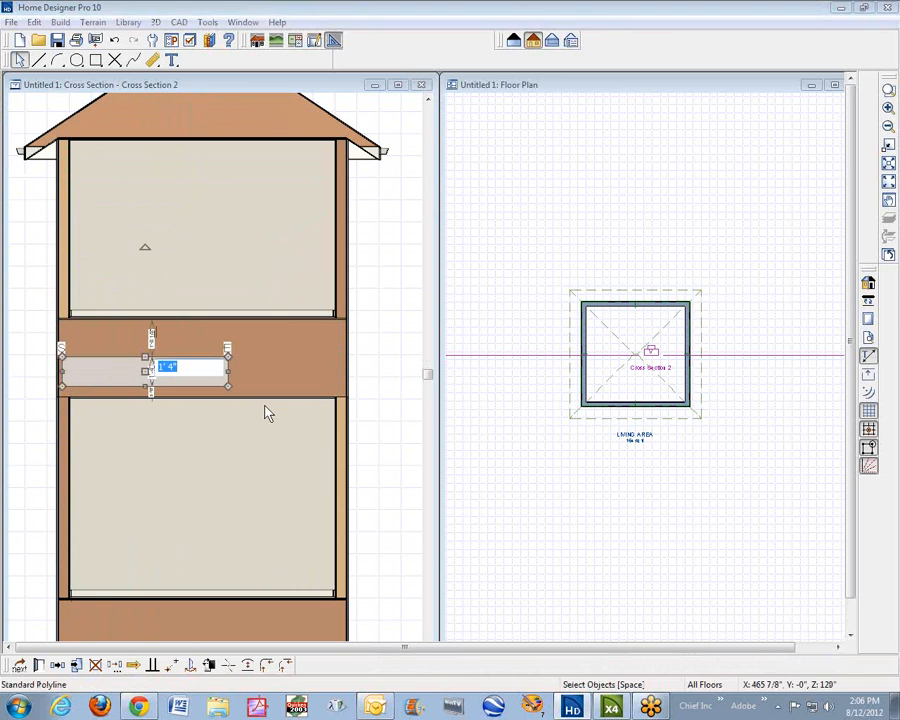
pyautogui.write('1')
pyautogui.write('1 1/2')
pyautogui.press('Return')
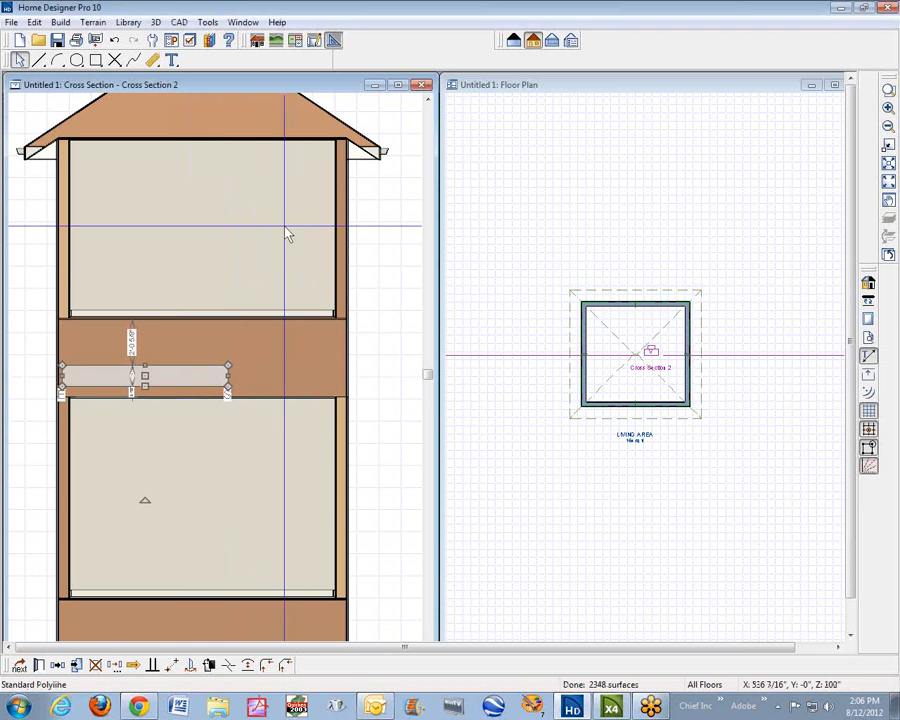
# Step: Give the rectangle a Solid fill pattern that uses the background color
pyautogui.click(38, 665)
pyautogui.click(166, 113)
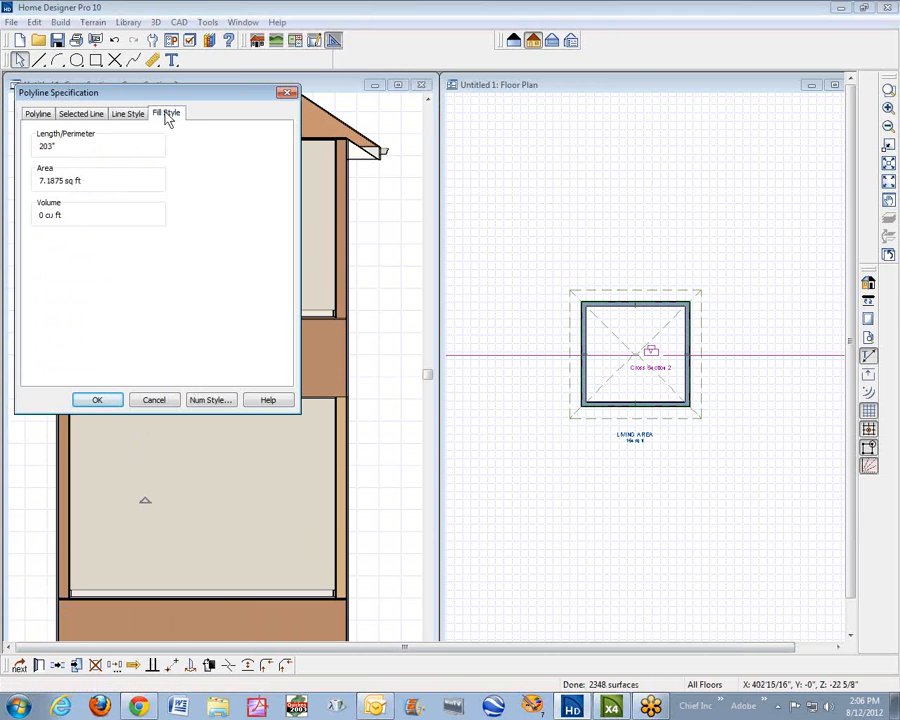
pyautogui.click(136, 153)
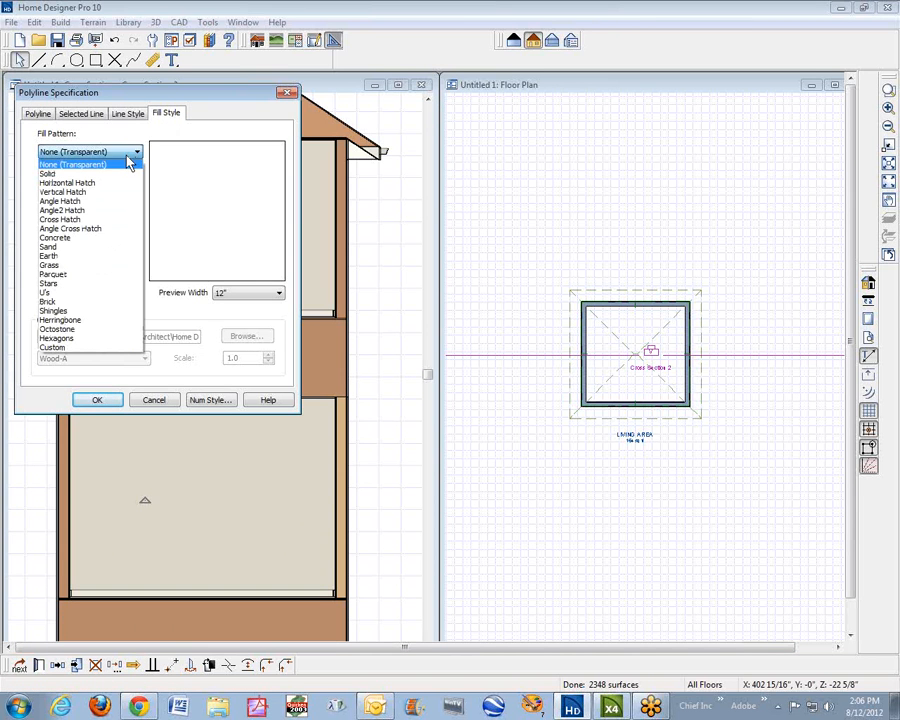
pyautogui.click(112, 174)
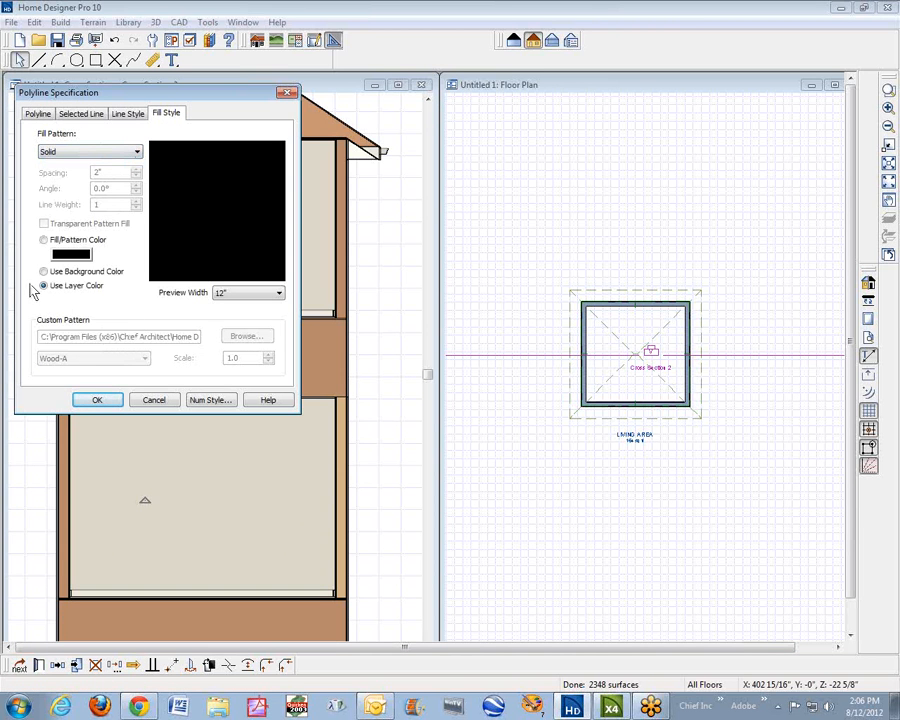
pyautogui.click(46, 272)
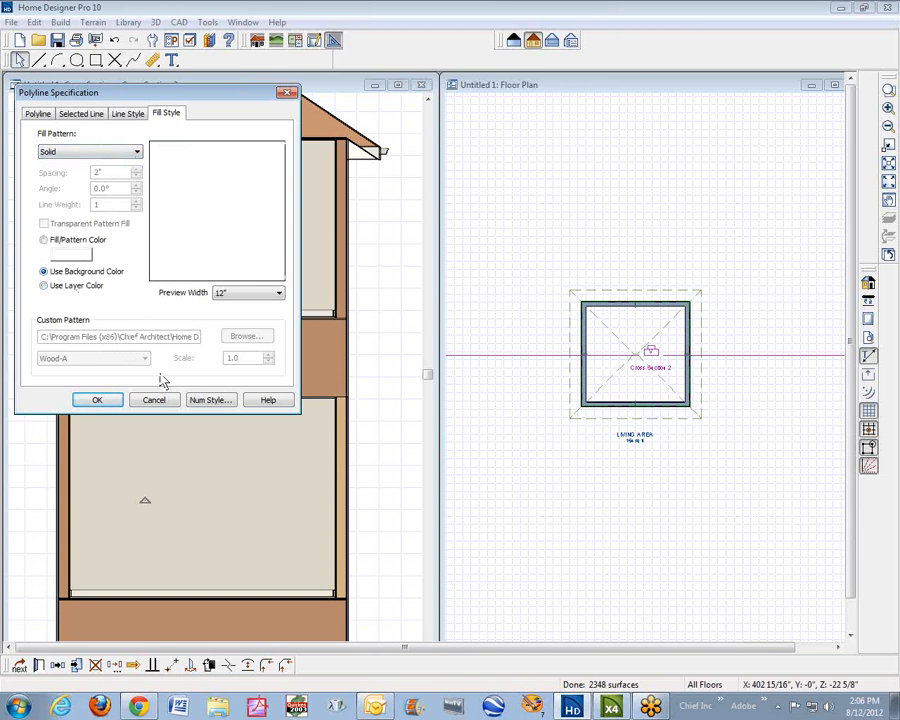
pyautogui.click(97, 400)
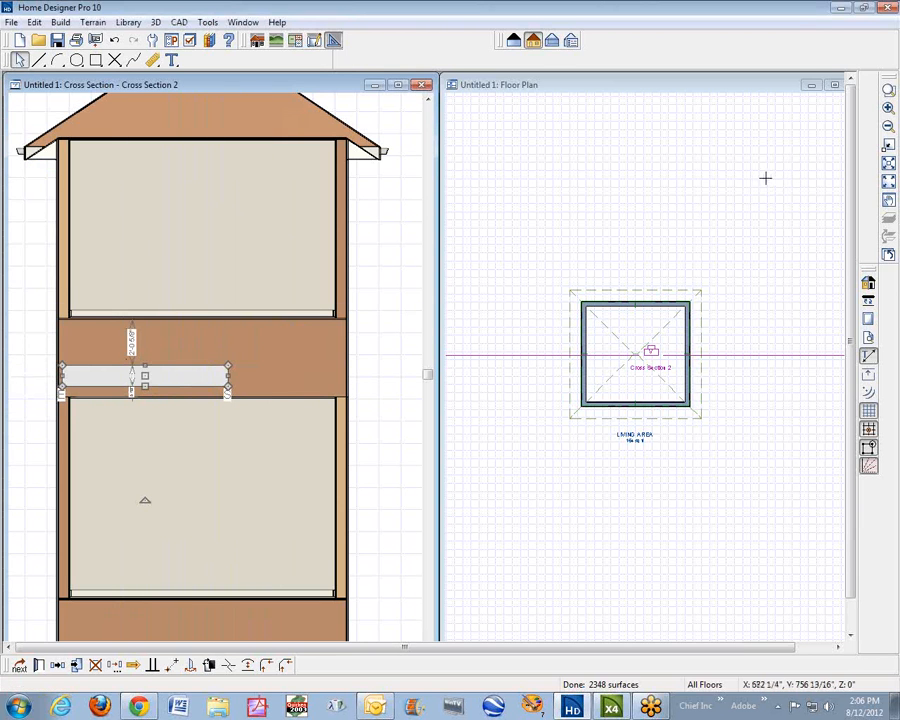
# Step: Extend the white rectangle's lower edge to the bottom of the floor platform and align its left edge with the wall's inner face
pyautogui.click(889, 90)
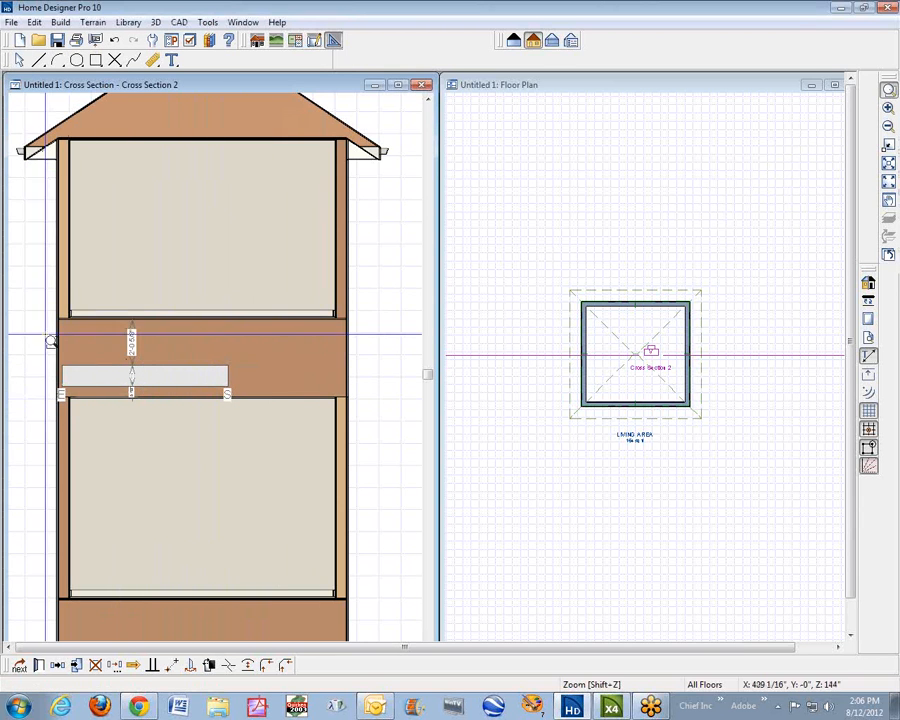
pyautogui.moveTo(33, 357); pyautogui.dragTo(227, 440)
pyautogui.scroll(5, 204, 396)
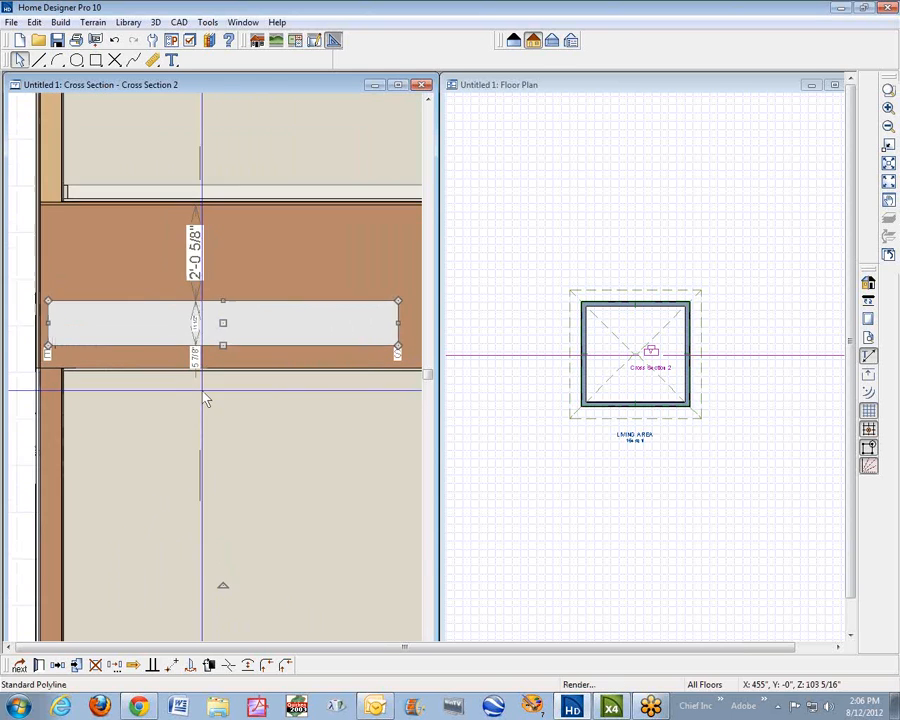
pyautogui.scroll(2, 198, 368)
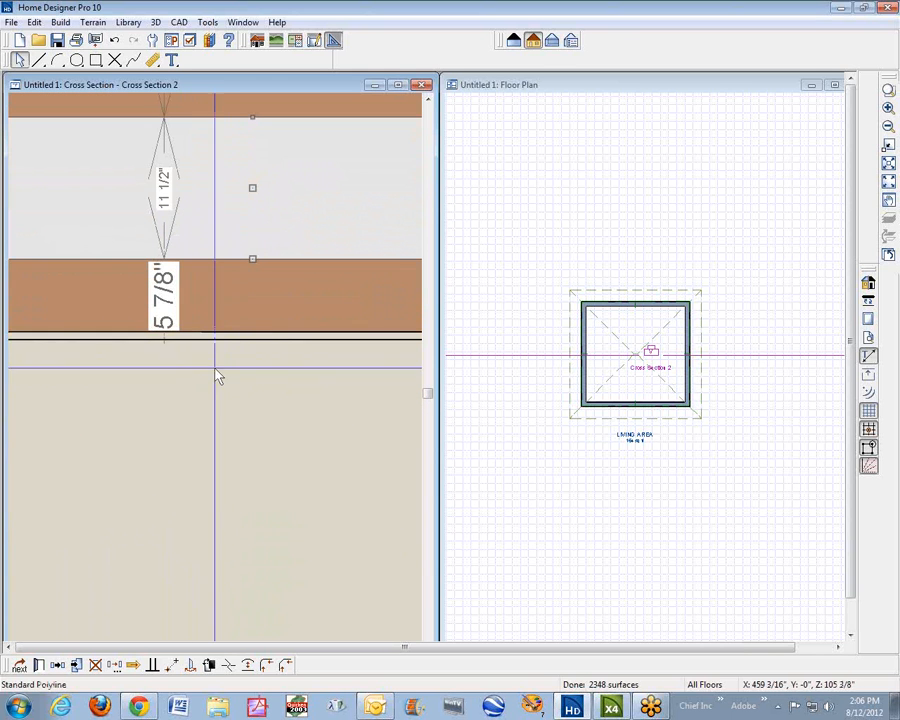
pyautogui.click(166, 302)
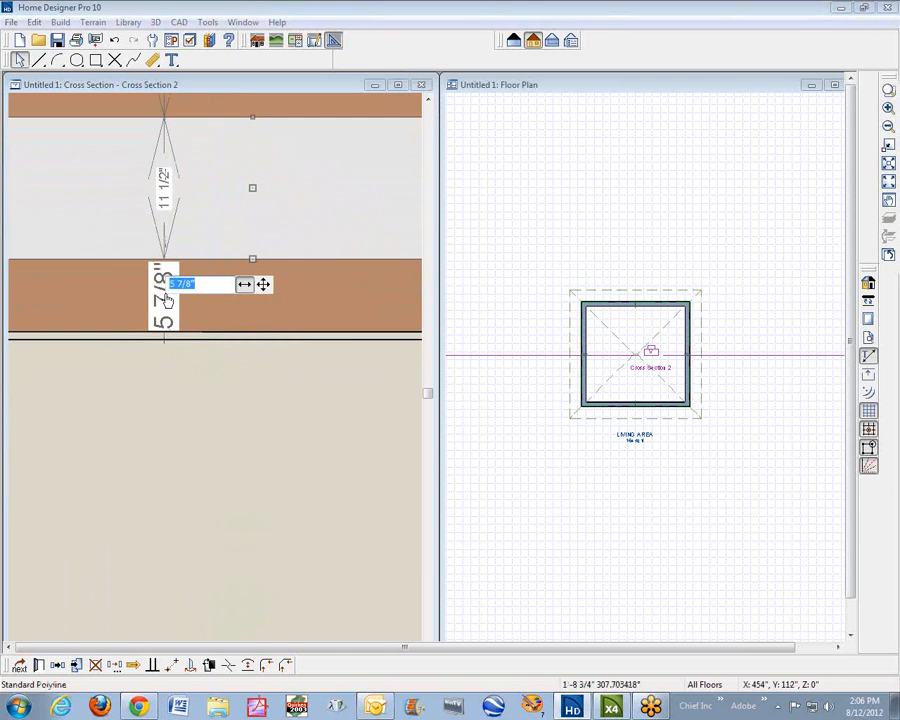
pyautogui.write('6')
pyautogui.press('Return')
pyautogui.scroll(-3, 158, 305)
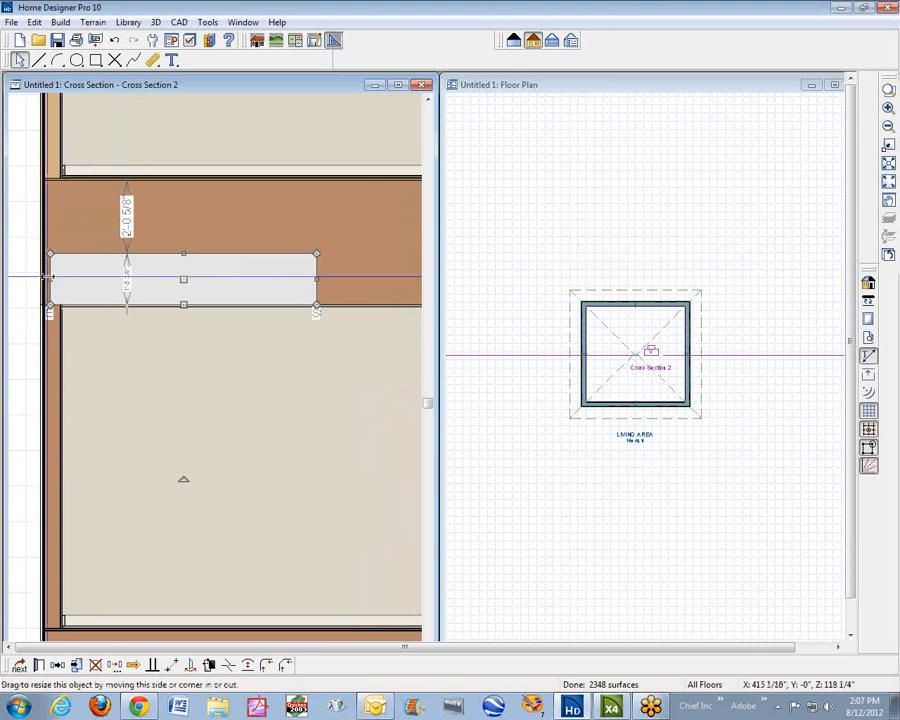
pyautogui.moveTo(48, 278); pyautogui.dragTo(62, 306)
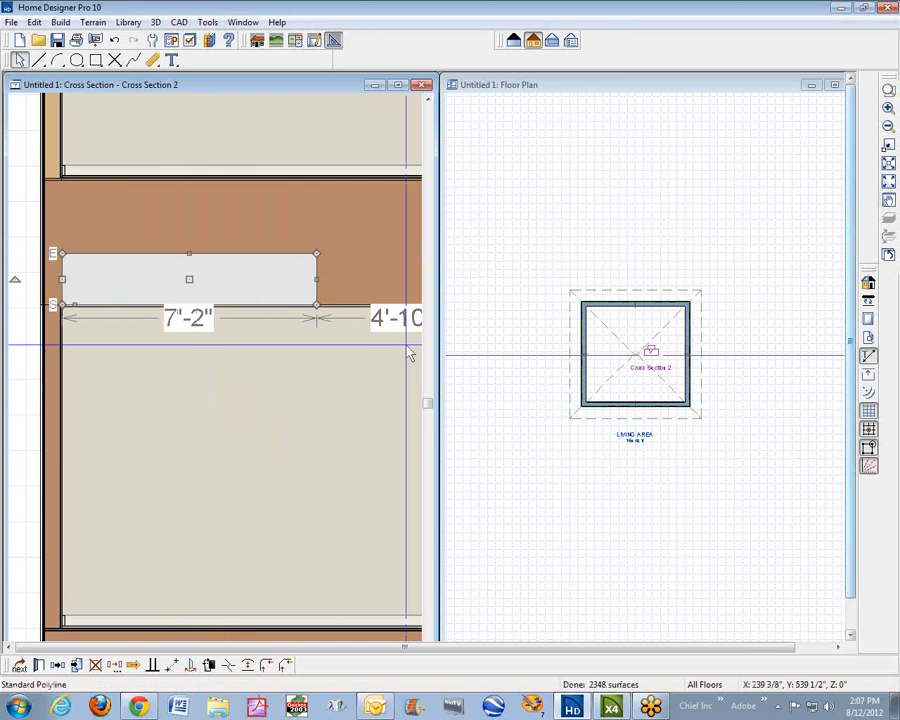
# Step: Copy the rectangle directly above the original and open the fill style settings of the copy
pyautogui.click(76, 666)
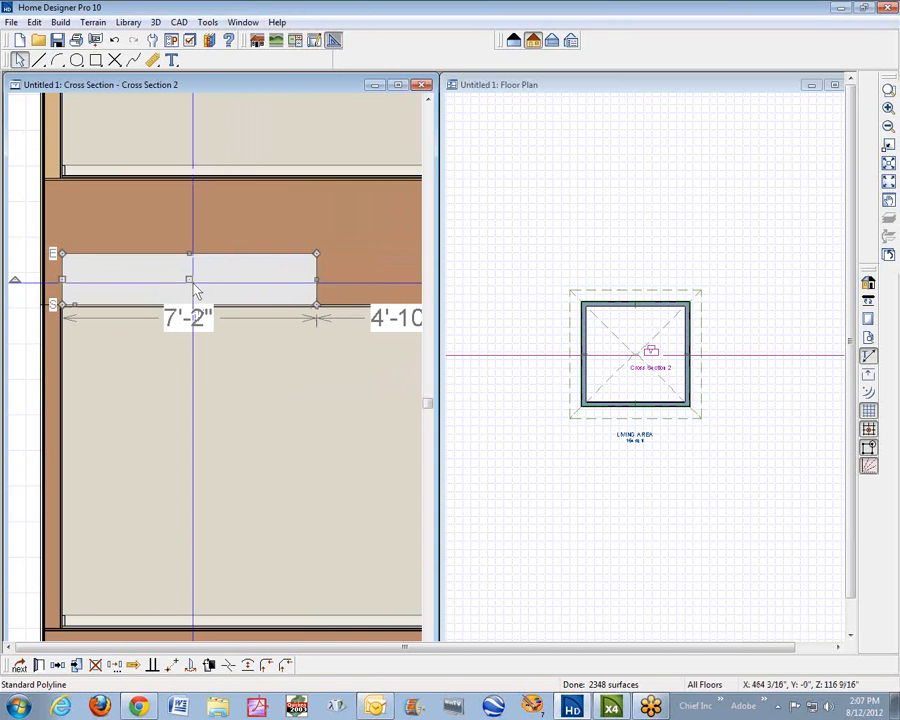
pyautogui.moveTo(191, 277); pyautogui.dragTo(195, 222)
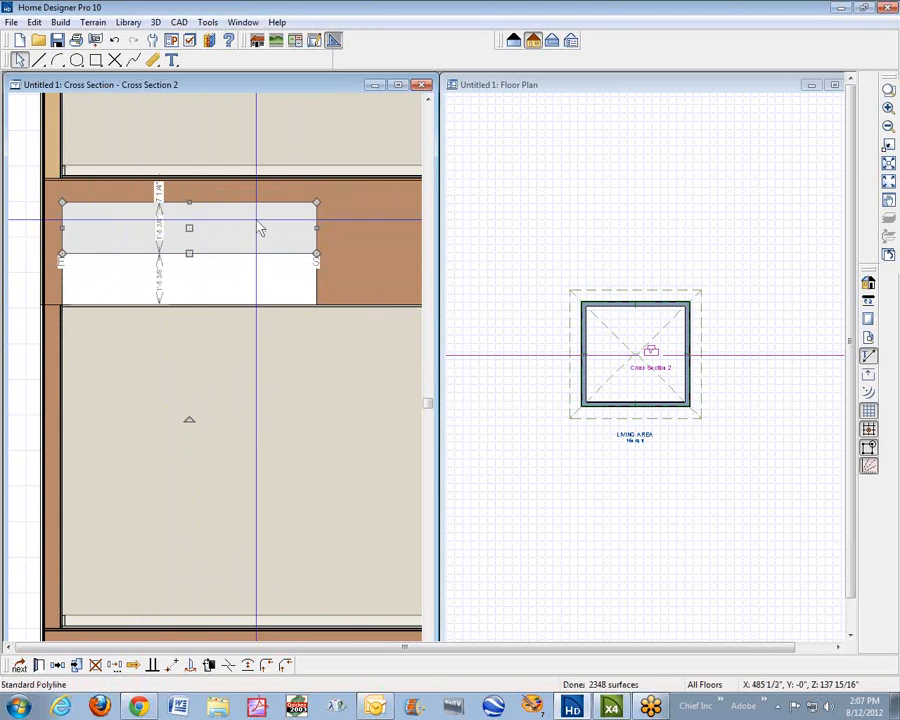
pyautogui.click(38, 665)
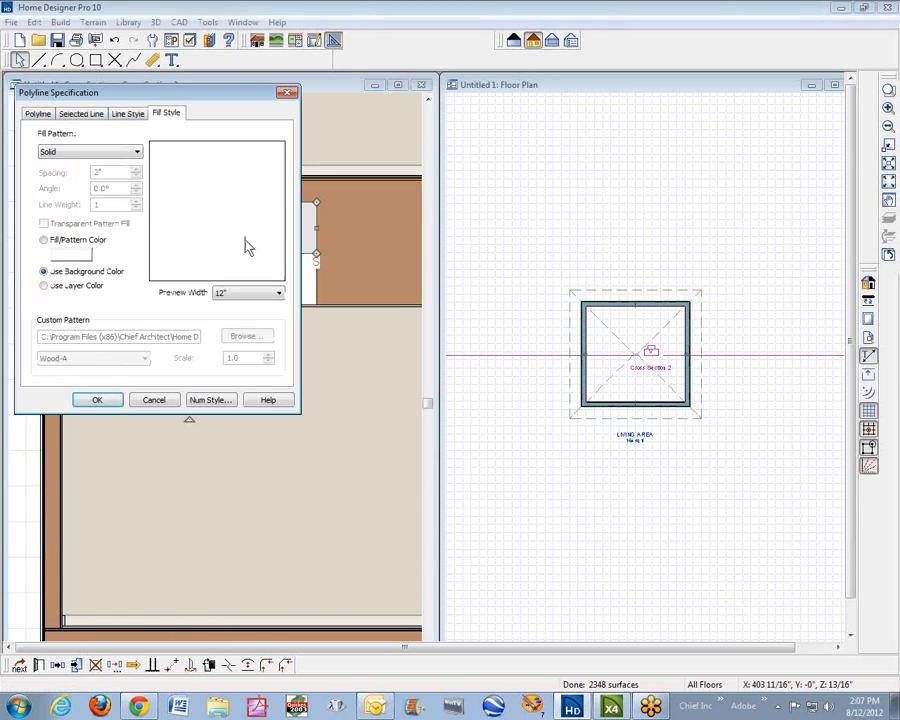
# Step: Try a Custom fill pattern for the copied rectangle and browse the available custom patterns
pyautogui.click(112, 152)
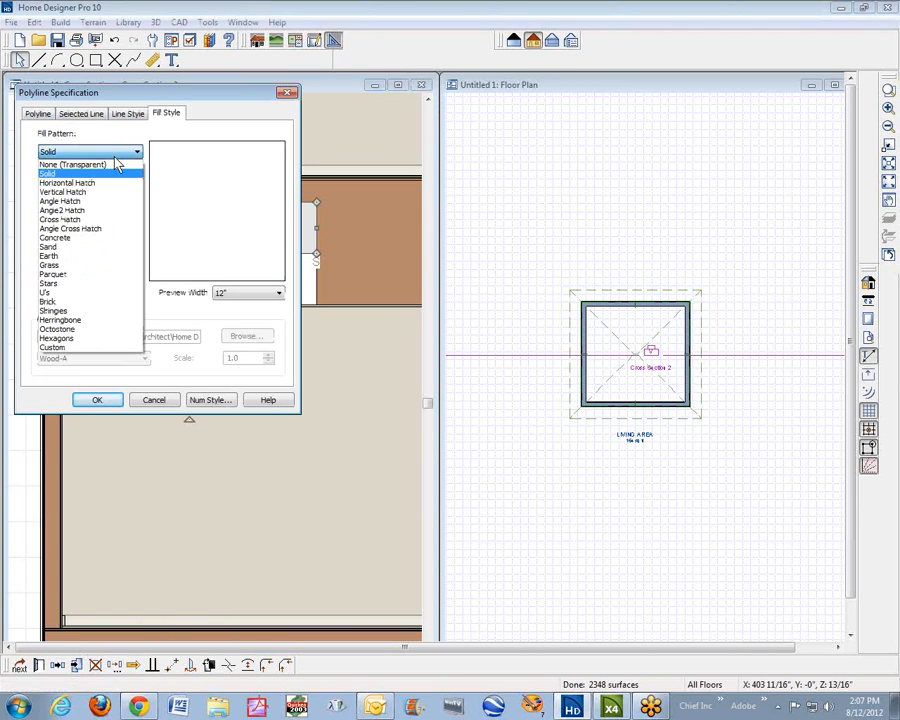
pyautogui.click(75, 348)
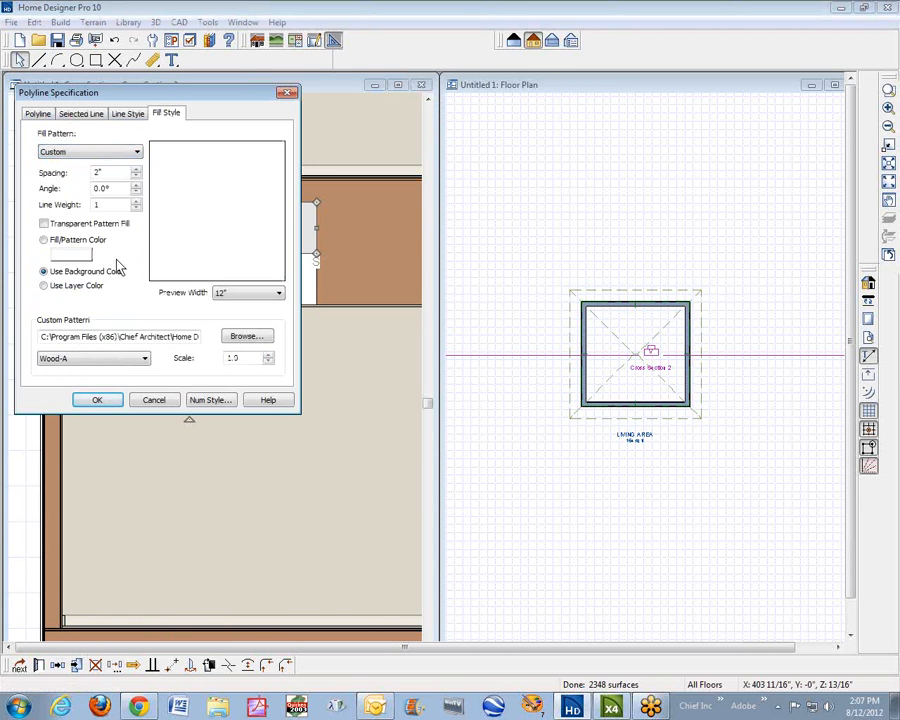
pyautogui.click(117, 361)
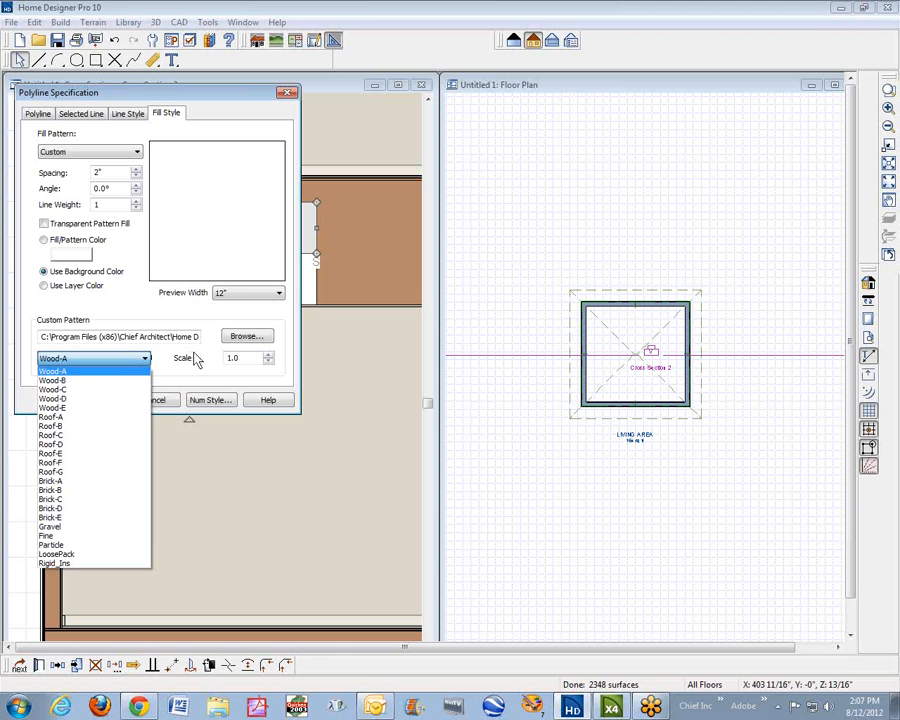
pyautogui.click(133, 360)
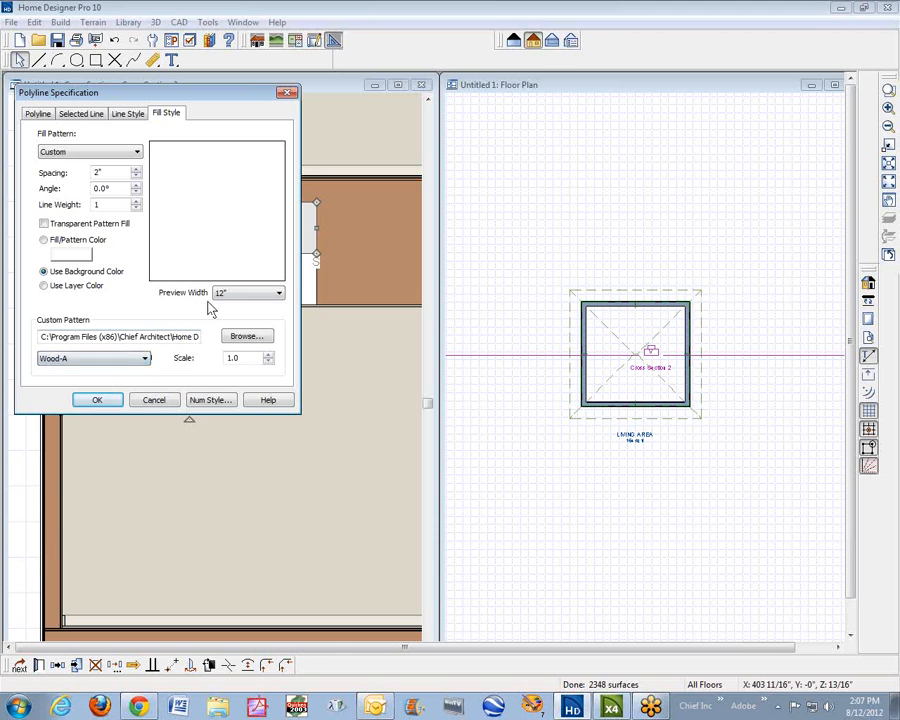
# Step: Give the copied rectangle a Solid fill in medium blue (RGB 0, 128, 192)
pyautogui.click(136, 153)
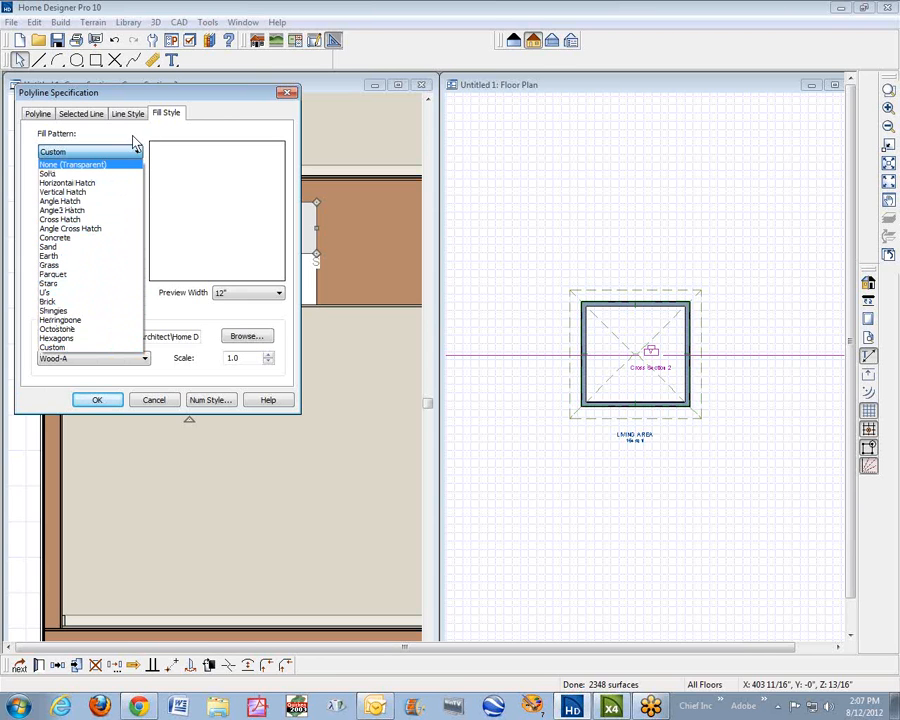
pyautogui.click(62, 174)
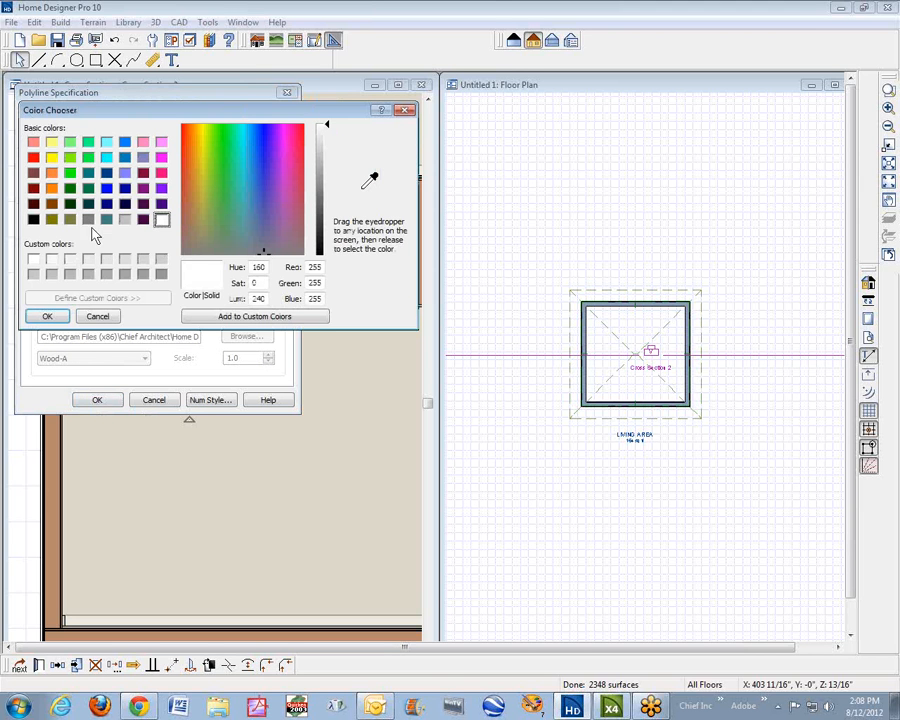
pyautogui.click(124, 157)
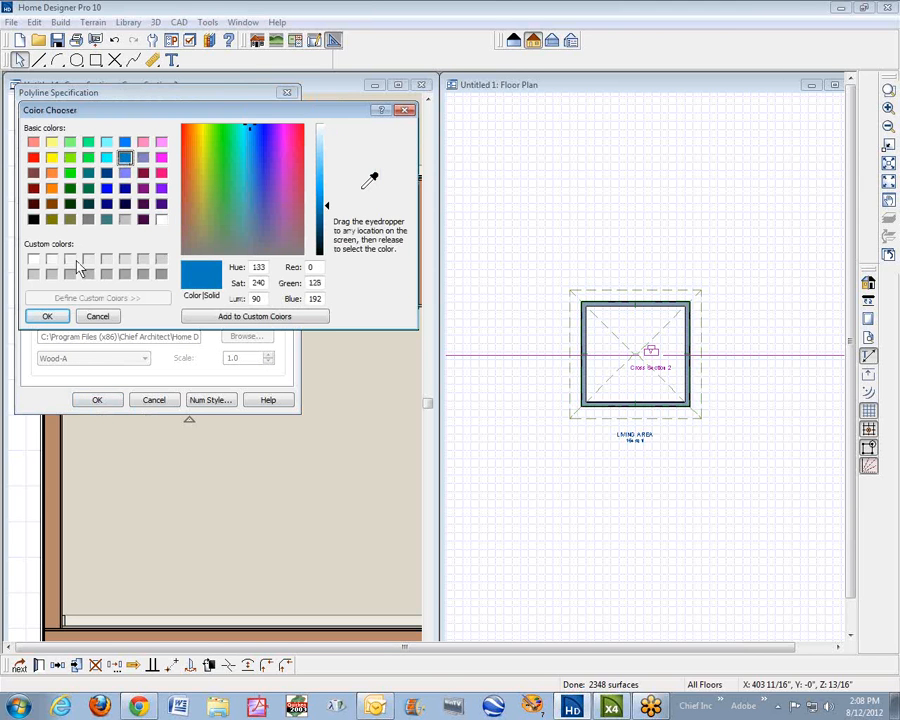
pyautogui.click(47, 317)
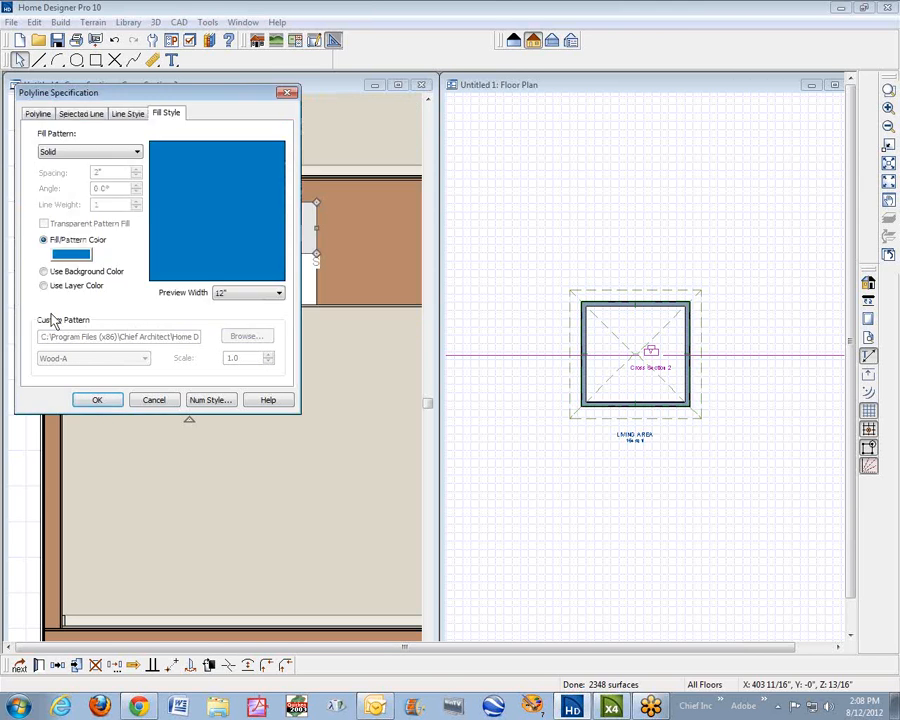
pyautogui.click(100, 403)
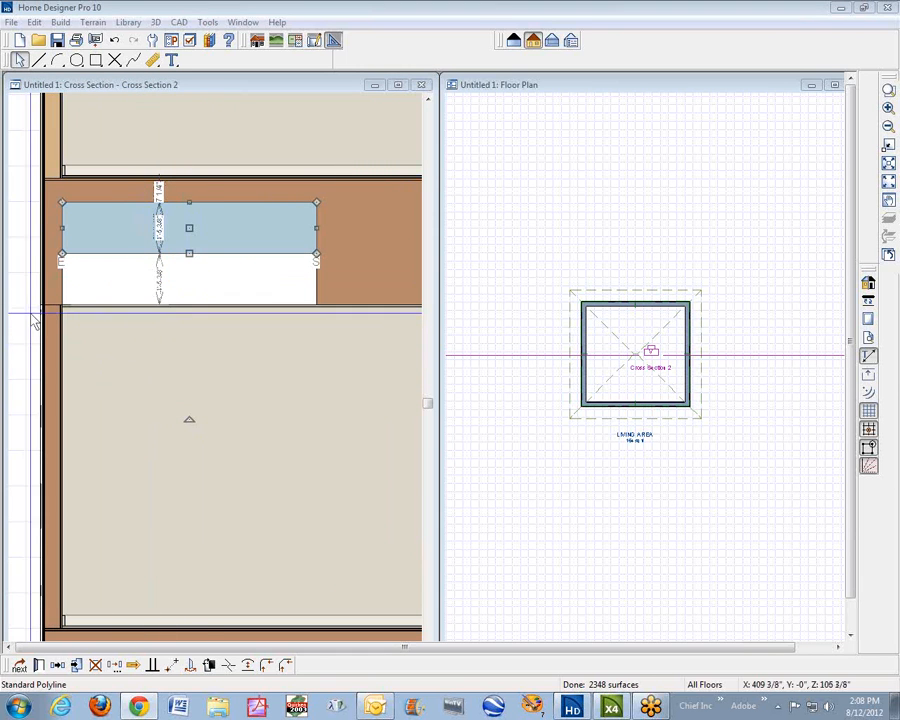
pyautogui.press('Escape')
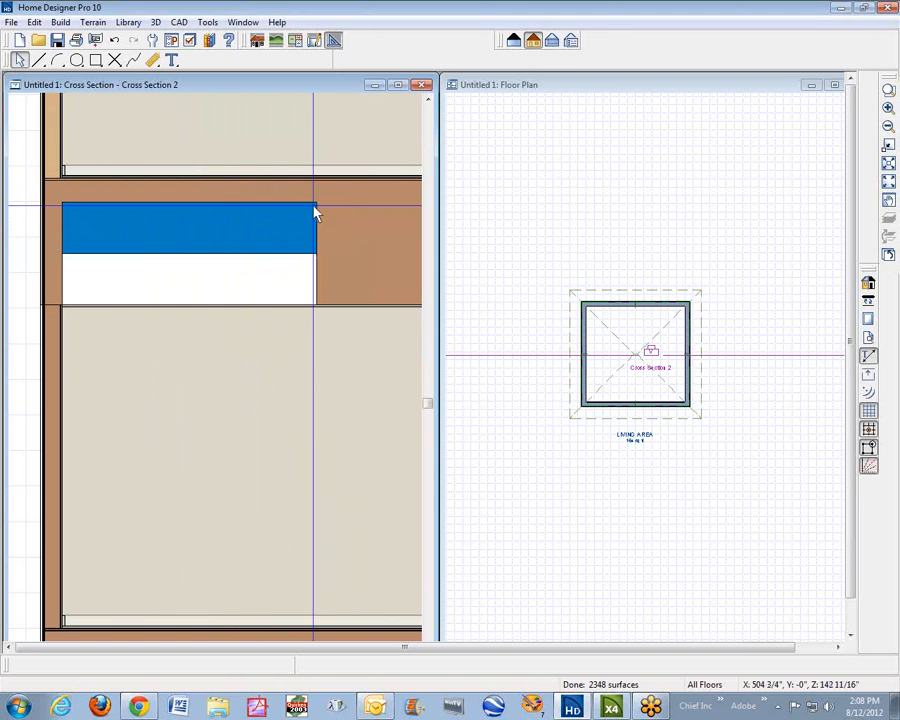
# Step: Stretch the white rectangle rightward across the platform to about 13'-5" long, and extend the blue rectangle above it in the same direction
pyautogui.click(323, 284)
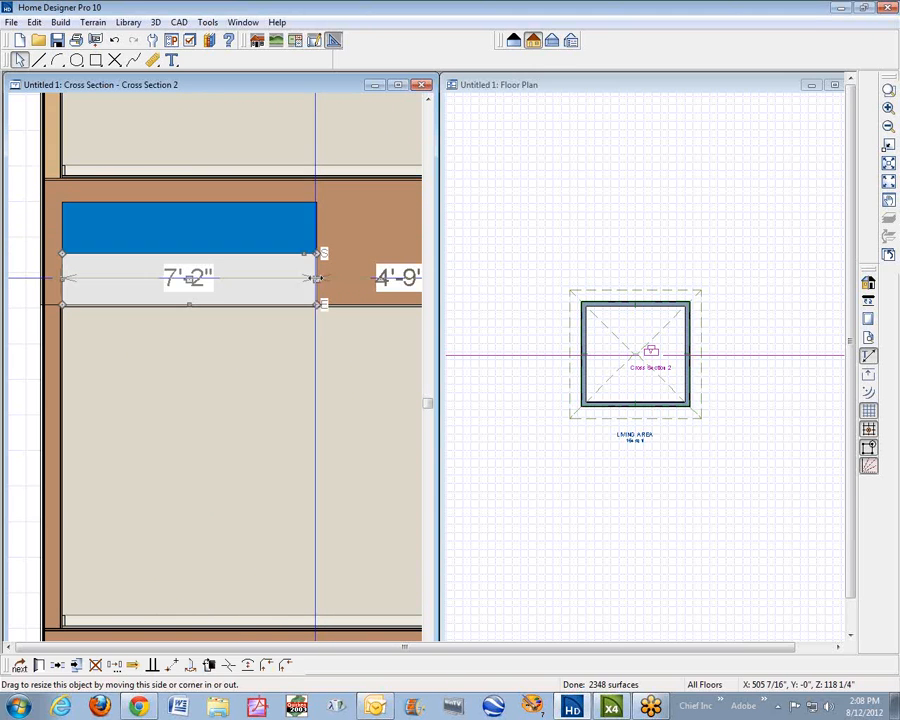
pyautogui.moveTo(318, 280); pyautogui.dragTo(373, 235)
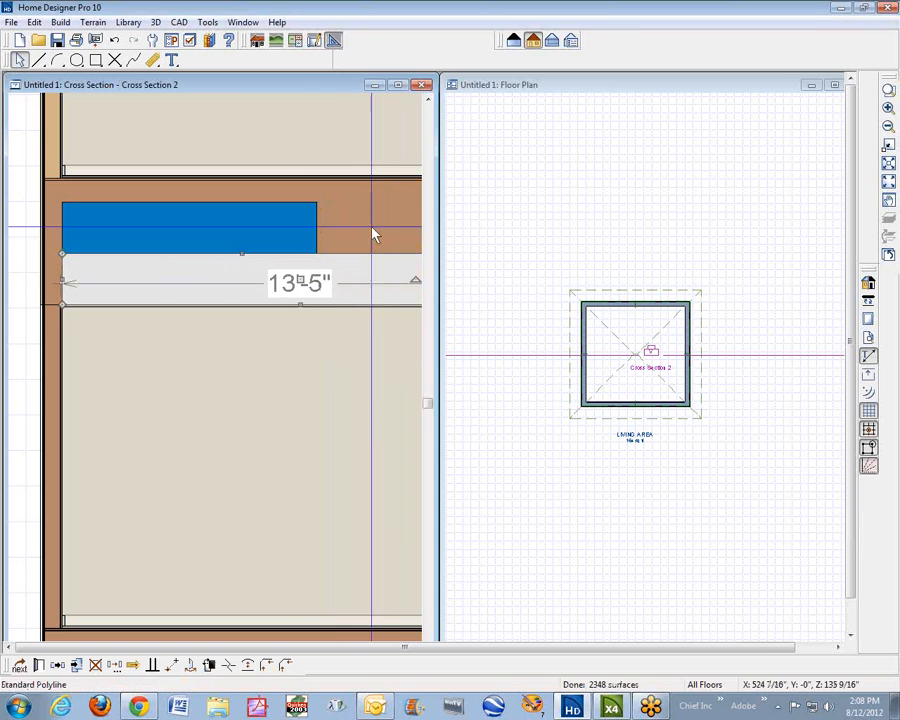
pyautogui.click(308, 240)
pyautogui.moveTo(314, 249)
pyautogui.mouseDown()
pyautogui.moveTo(486, 234)
pyautogui.moveTo(320, 234)
pyautogui.mouseUp()
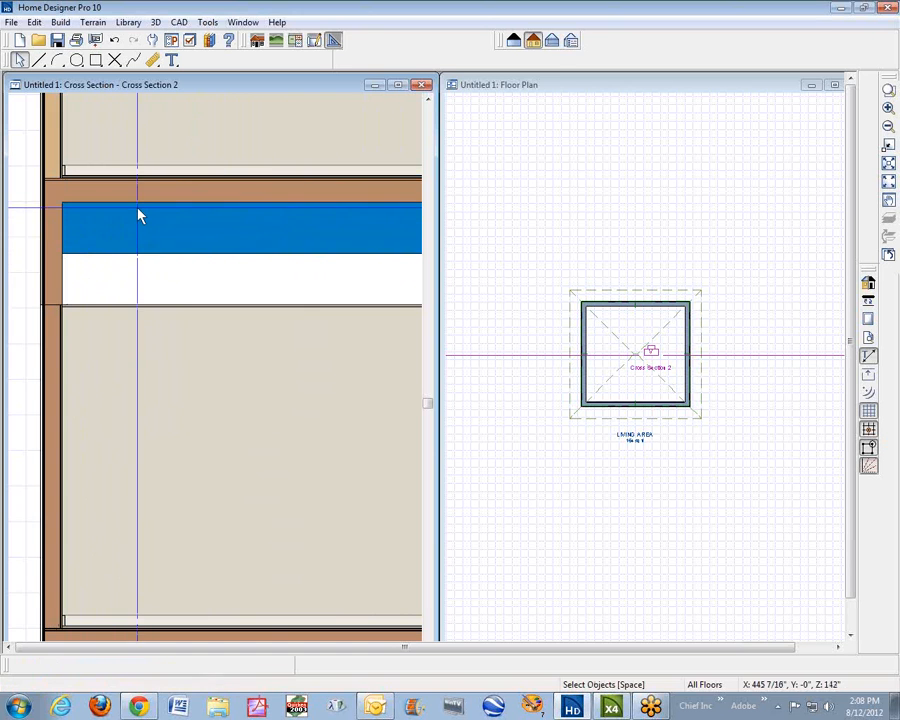
pyautogui.click(179, 22)
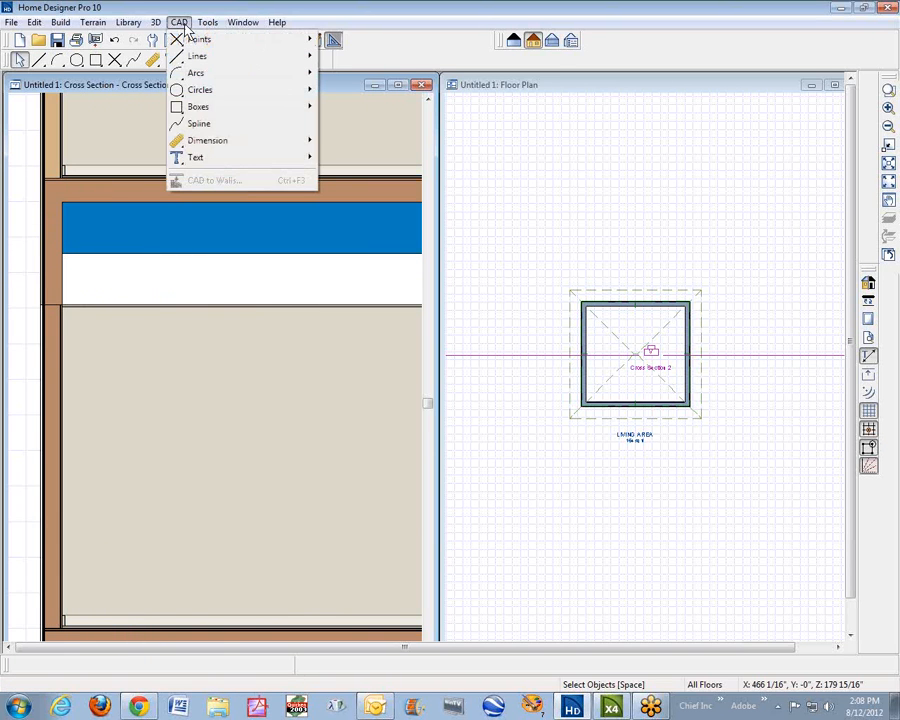
pyautogui.moveTo(209, 22)
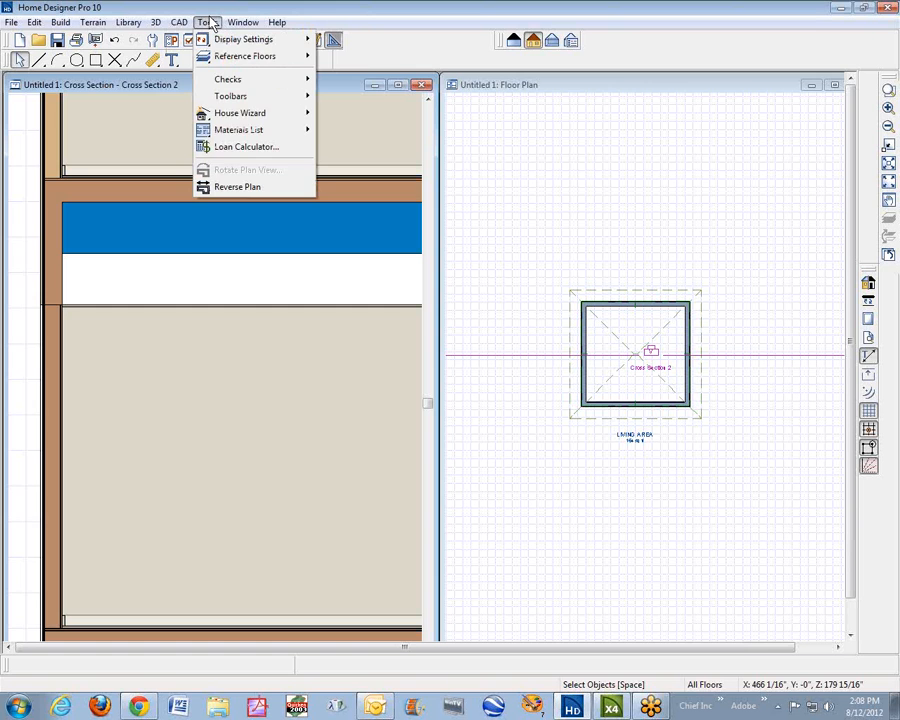
pyautogui.click(28, 175)
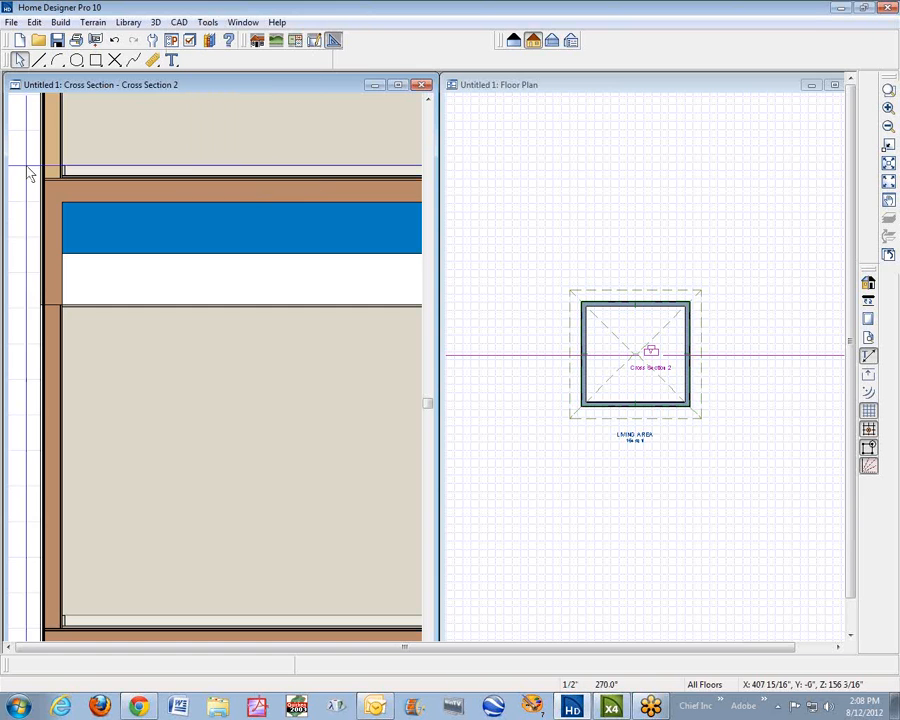
# Step: Draw a CAD insulation box about 2'-2" long in the lower room and rotate it to stand vertically
pyautogui.click(95, 60)
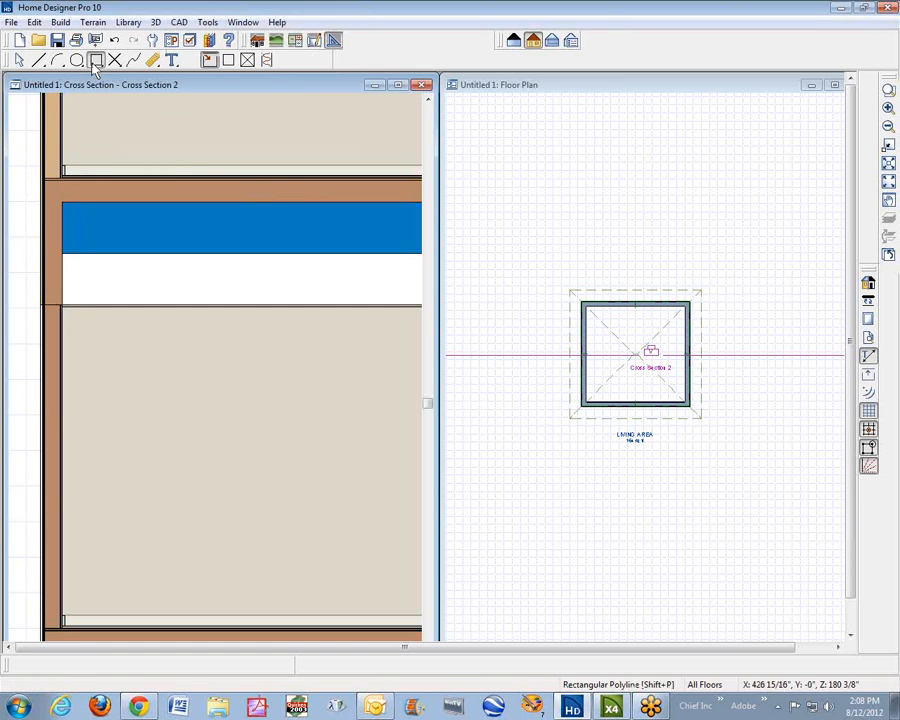
pyautogui.click(266, 60)
pyautogui.moveTo(130, 394); pyautogui.dragTo(229, 412)
pyautogui.moveTo(140, 393); pyautogui.dragTo(214, 422)
pyautogui.press('space')
pyautogui.click(190, 422)
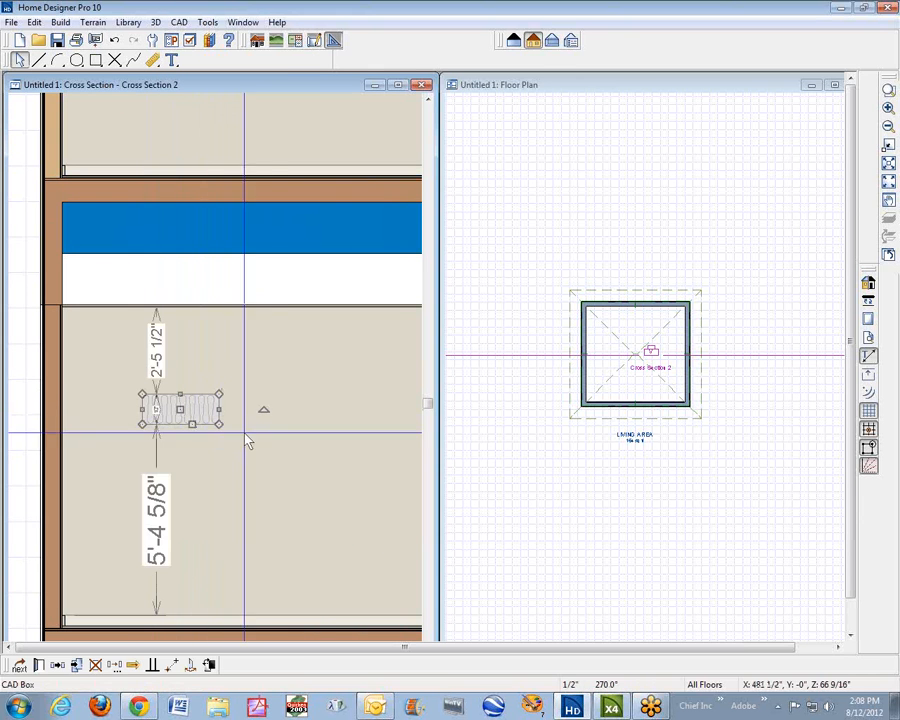
pyautogui.moveTo(263, 412); pyautogui.dragTo(185, 327)
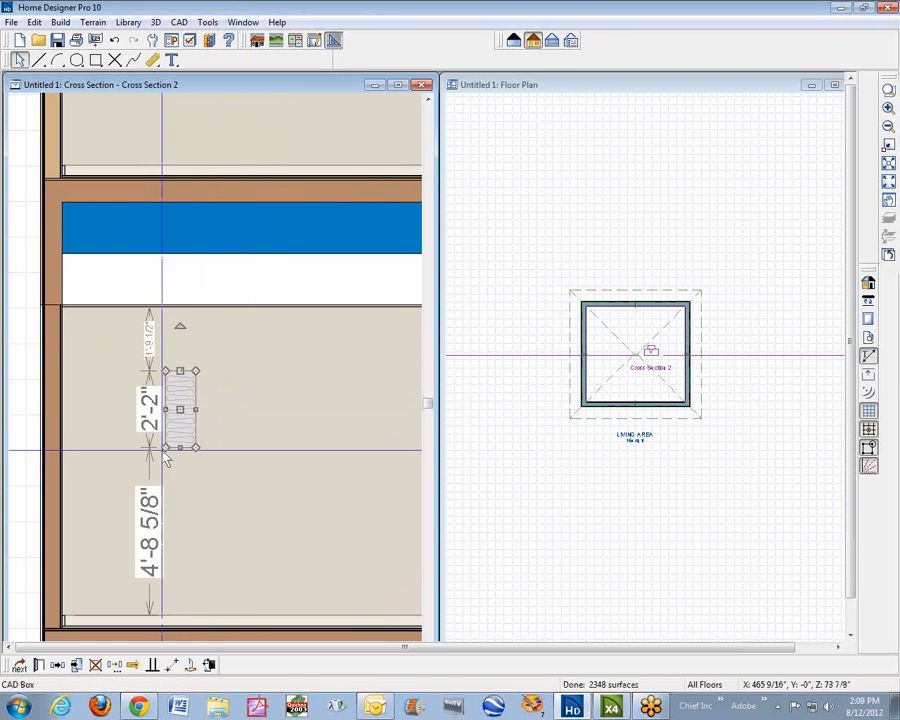
# Step: Move the insulation by its lower corner to the base of the lower floor's left wall and resize it to fill the wall's thickness and height
pyautogui.click(171, 665)
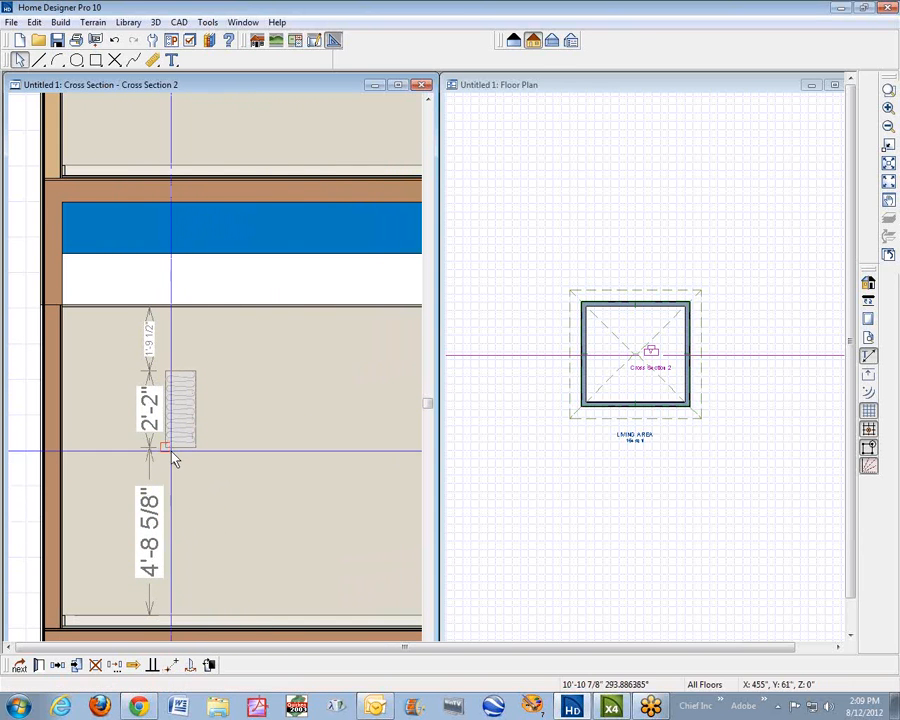
pyautogui.click(47, 630)
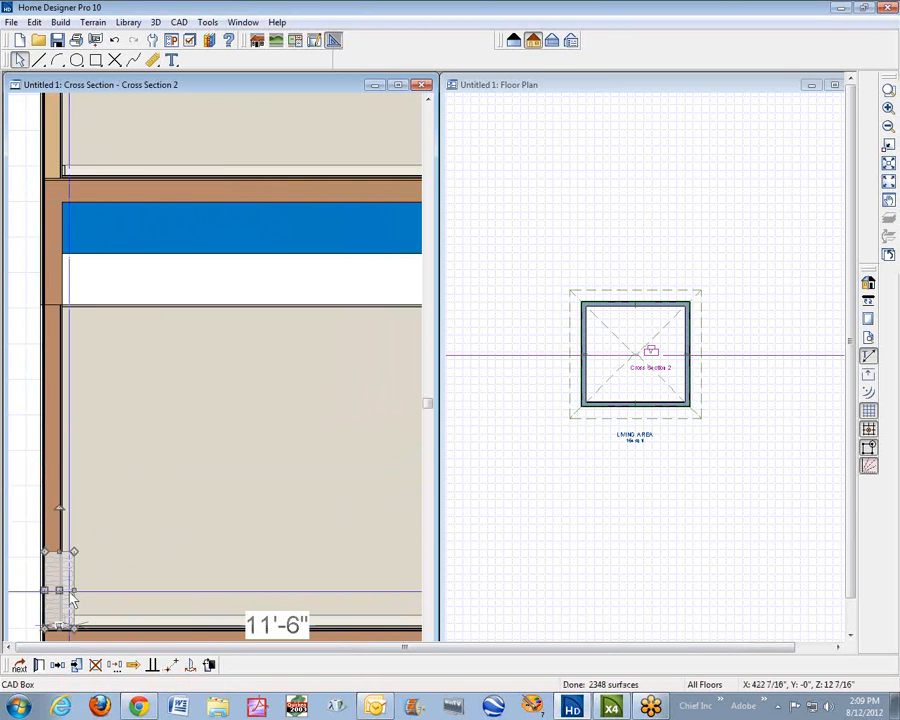
pyautogui.moveTo(74, 590); pyautogui.dragTo(53, 588)
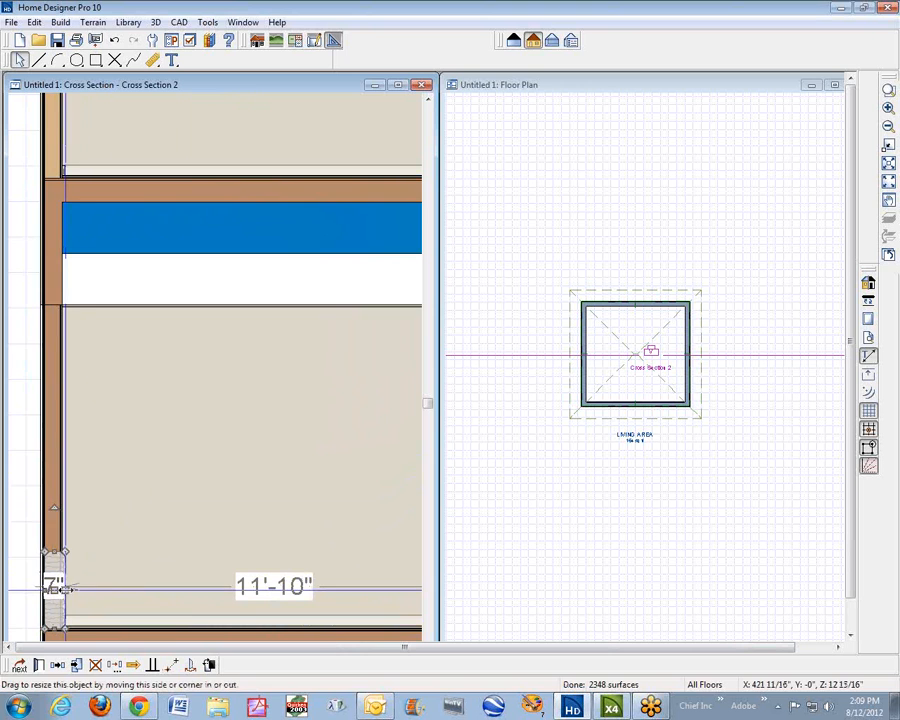
pyautogui.moveTo(77, 601); pyautogui.dragTo(217, 176)
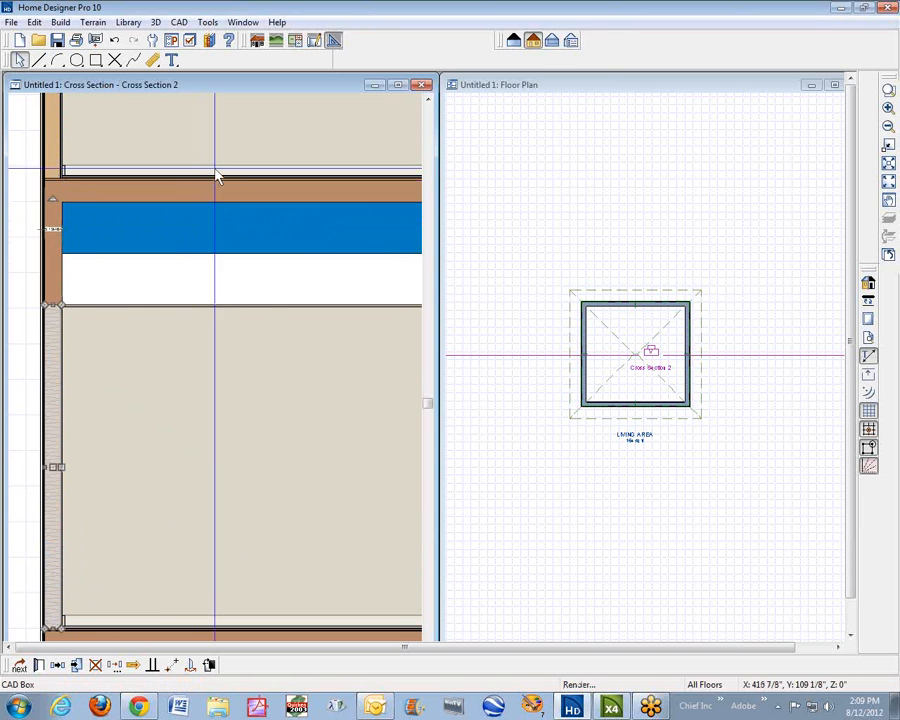
# Step: Set Build Framing to generate floor framing for floor 2, ceiling framing above floor 2, and wall framing
pyautogui.click(96, 60)
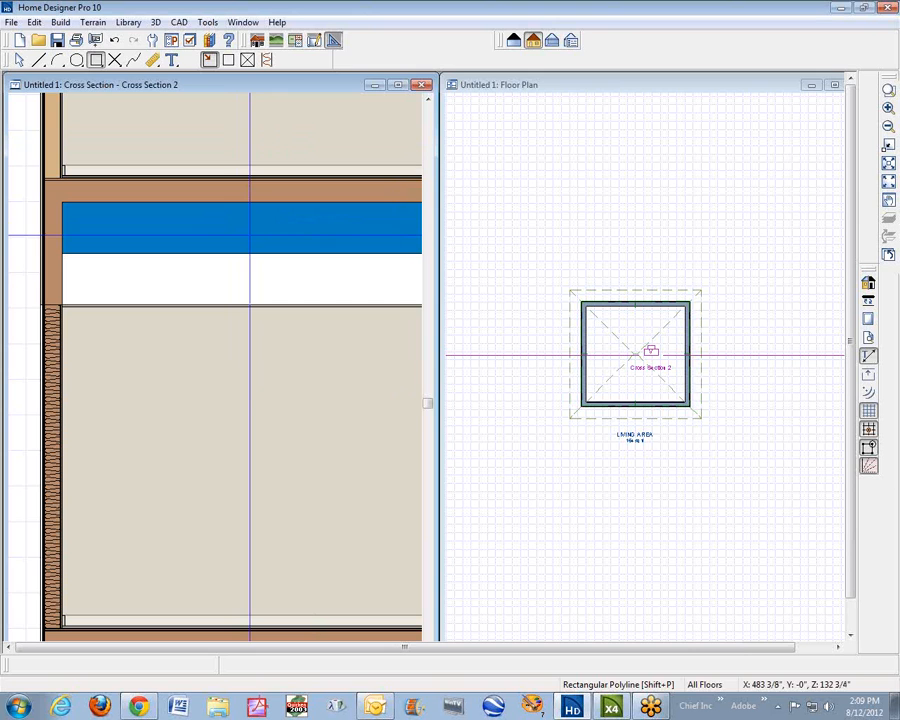
pyautogui.click(583, 243)
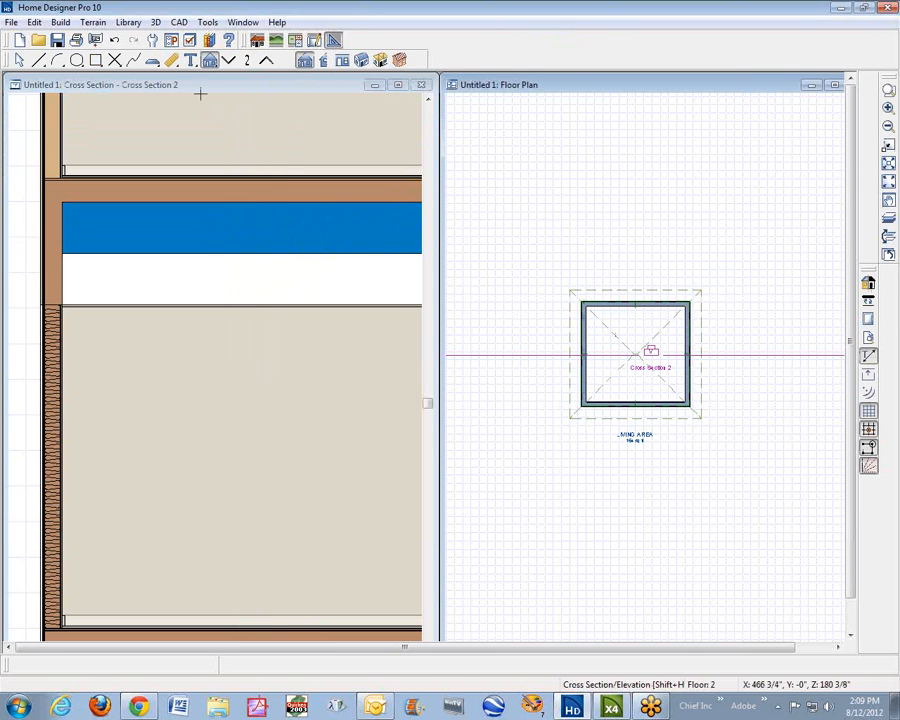
pyautogui.click(60, 22)
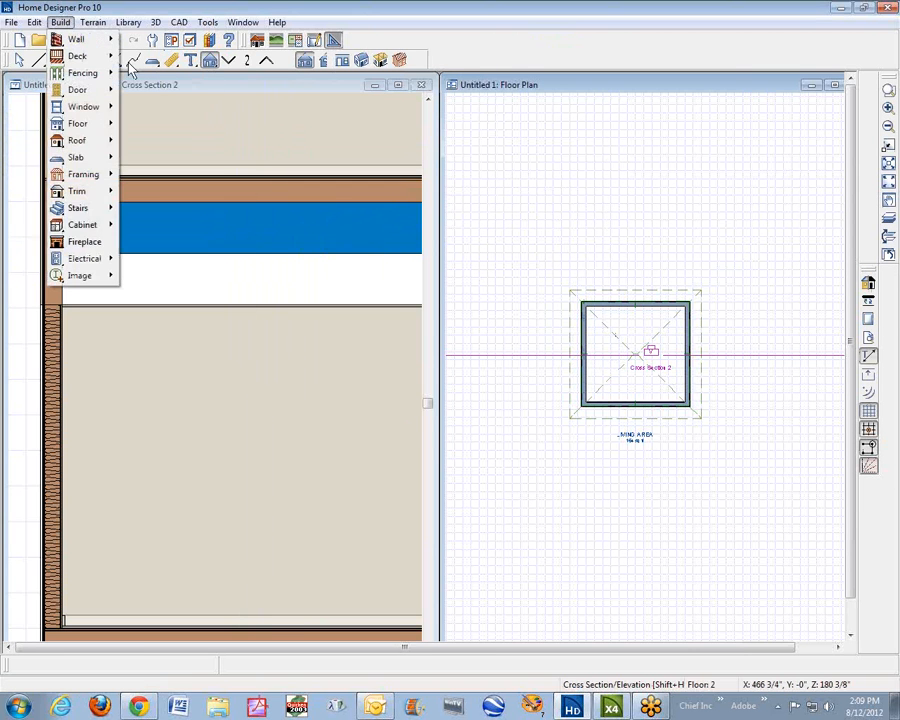
pyautogui.moveTo(83, 178)
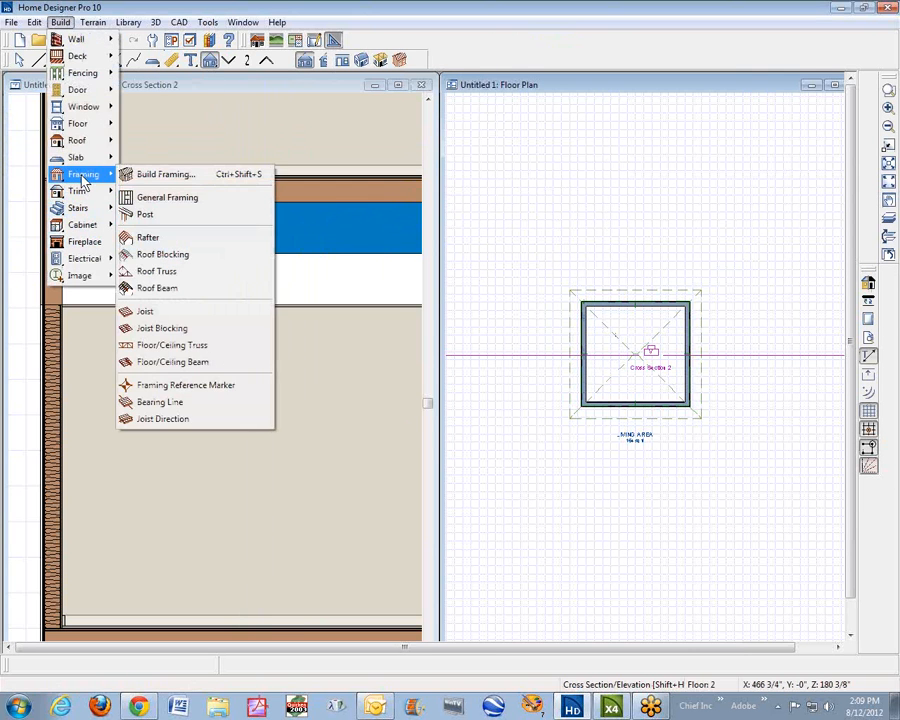
pyautogui.click(156, 177)
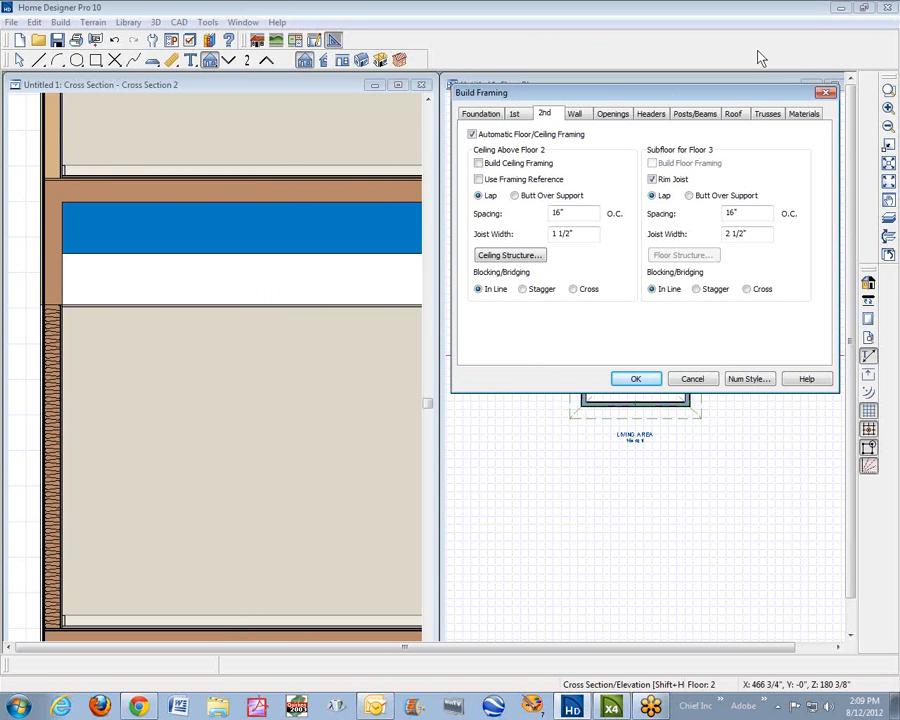
pyautogui.click(514, 114)
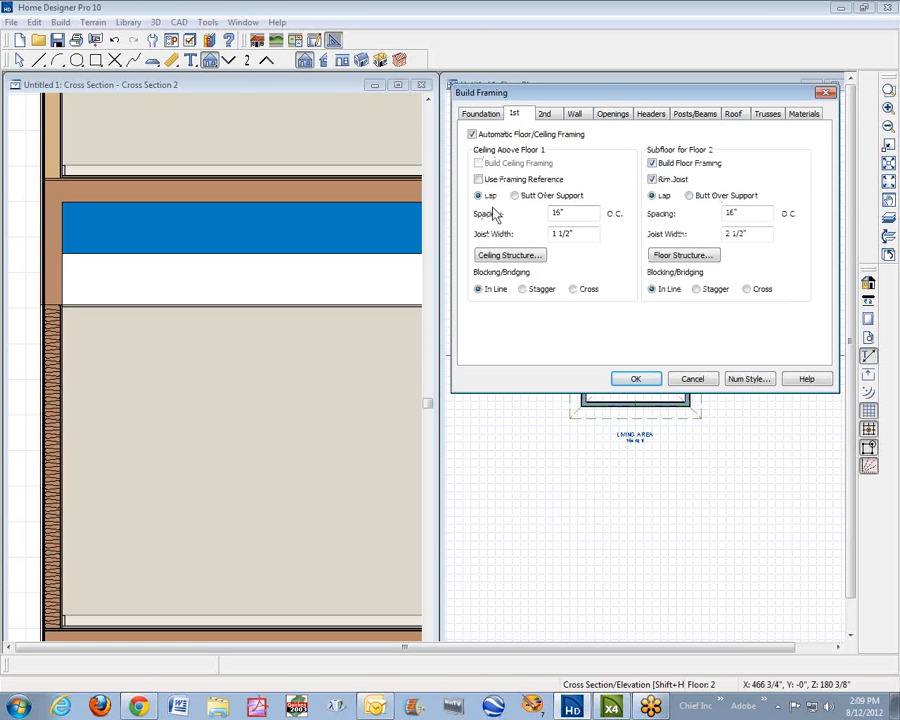
pyautogui.click(546, 115)
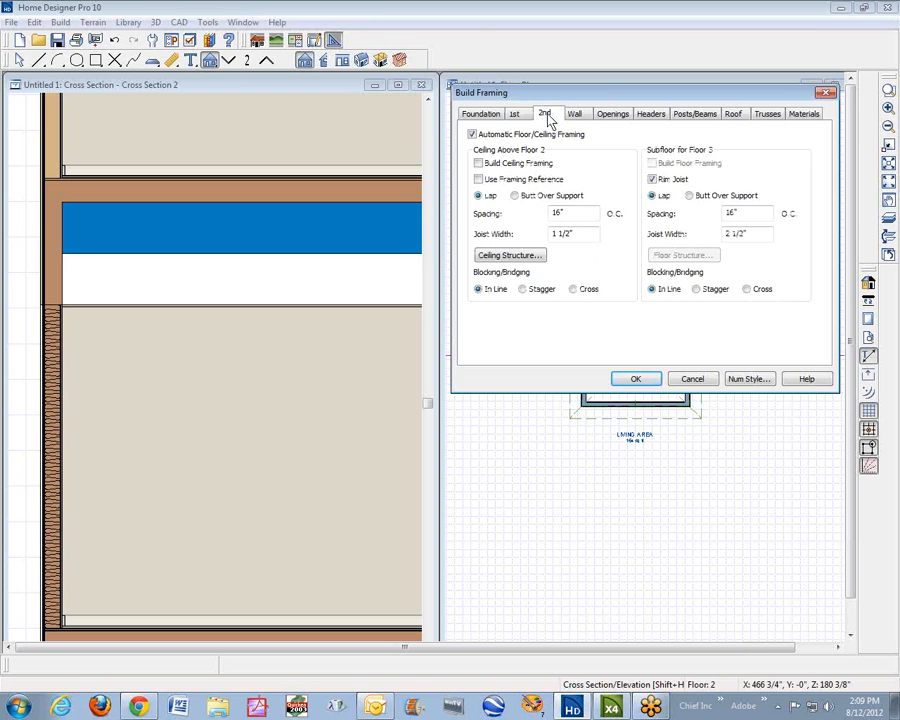
pyautogui.click(490, 165)
pyautogui.click(577, 115)
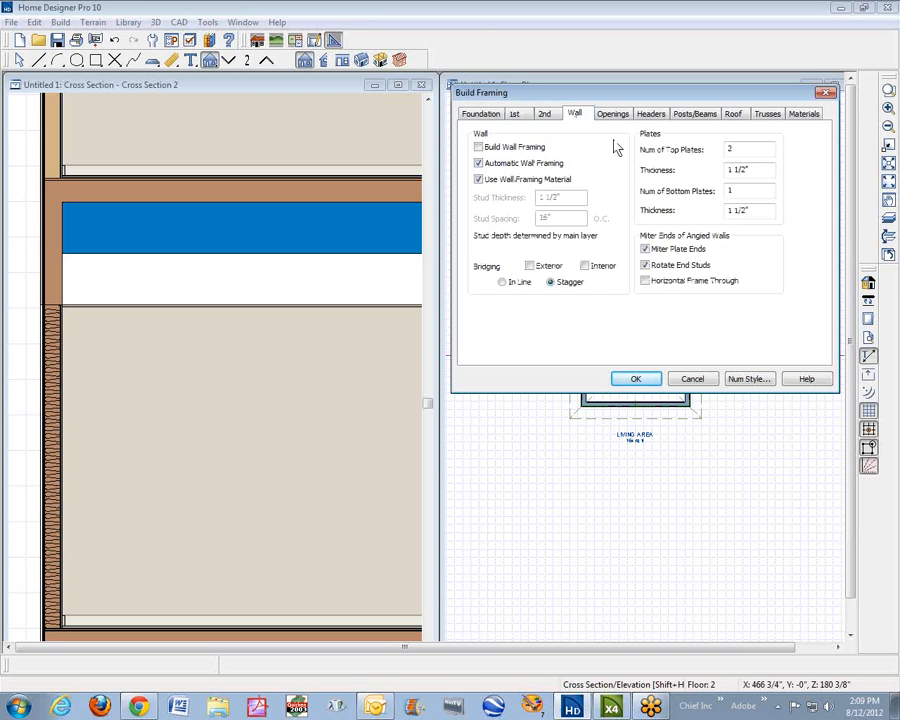
pyautogui.click(490, 149)
# Step: Build the framing and display the Framing, Floor, Framing, Ceiling and Framing, Wall layers in the floor plan
pyautogui.click(636, 382)
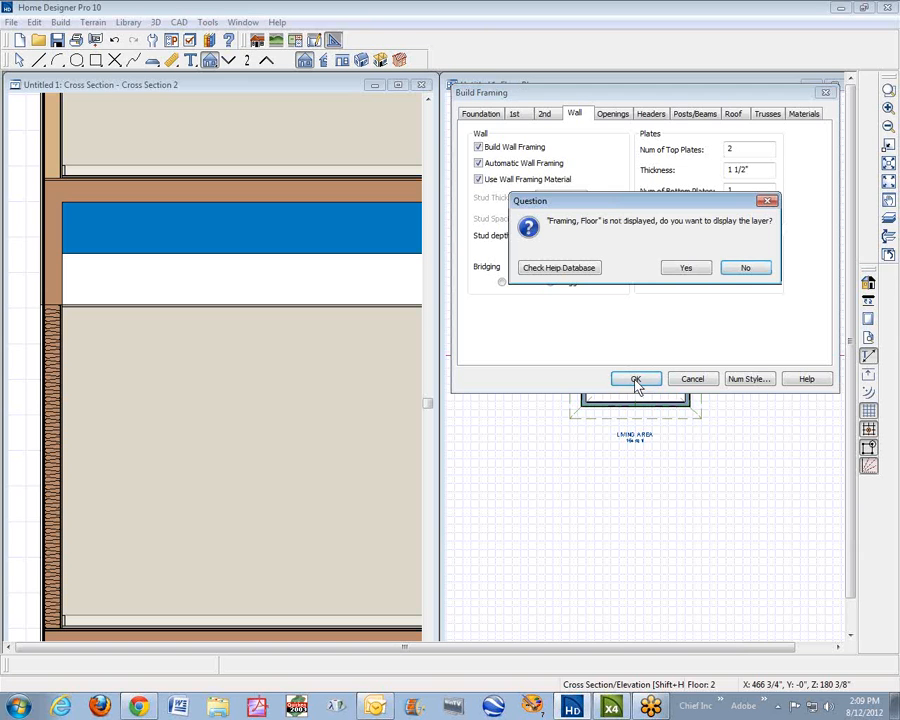
pyautogui.click(690, 270)
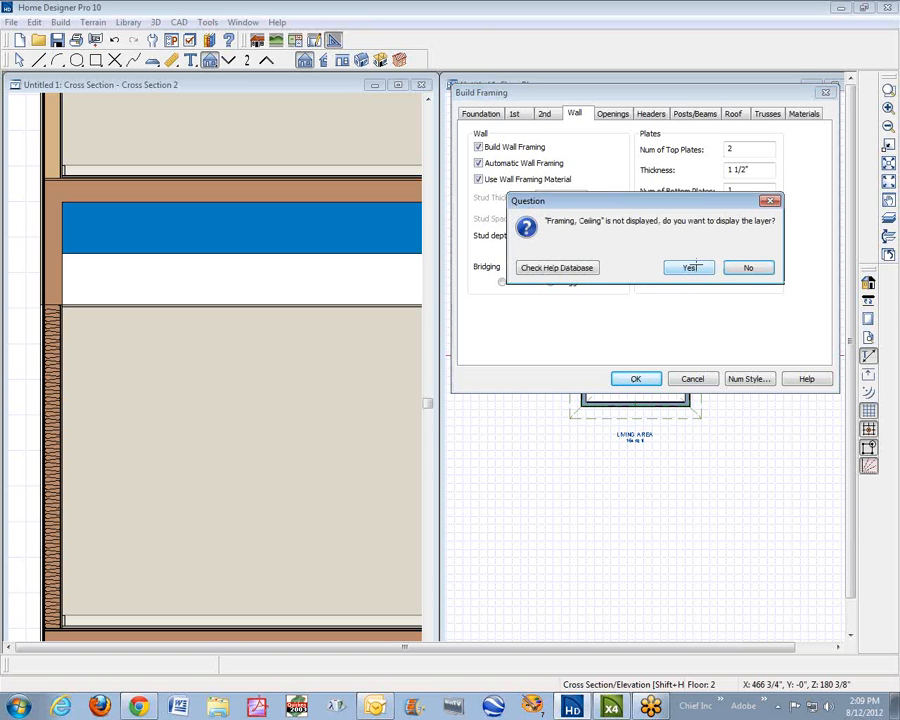
pyautogui.click(685, 270)
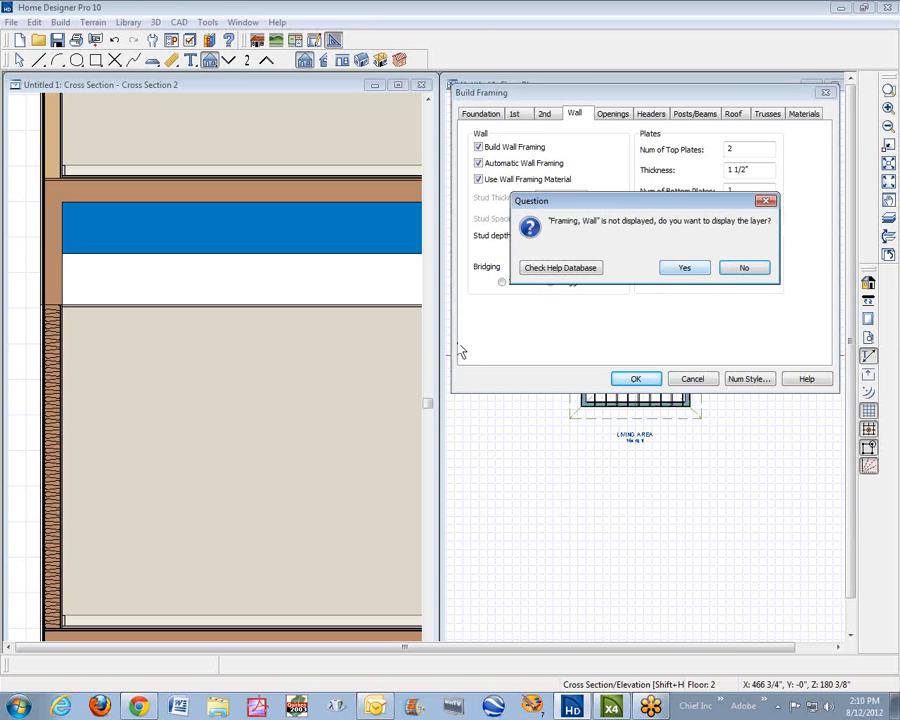
pyautogui.click(685, 269)
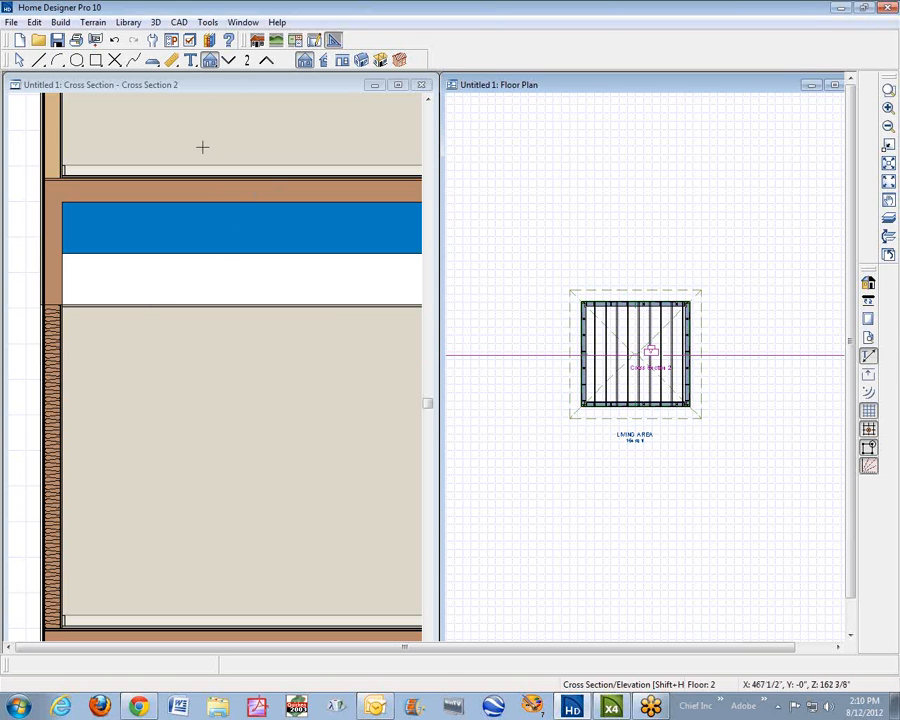
pyautogui.click(255, 365)
pyautogui.press('space')
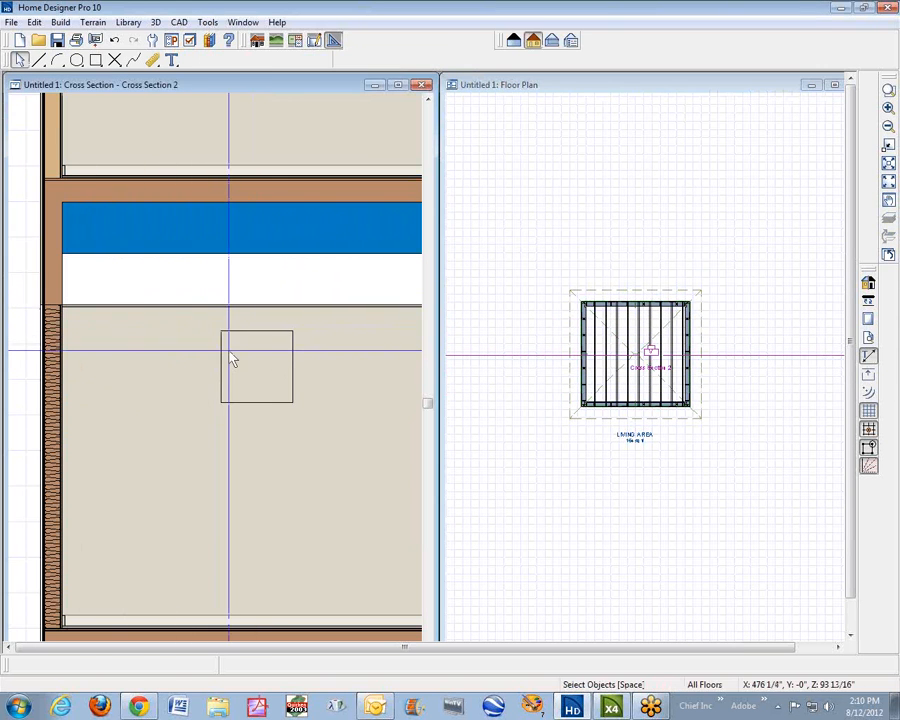
pyautogui.click(222, 362)
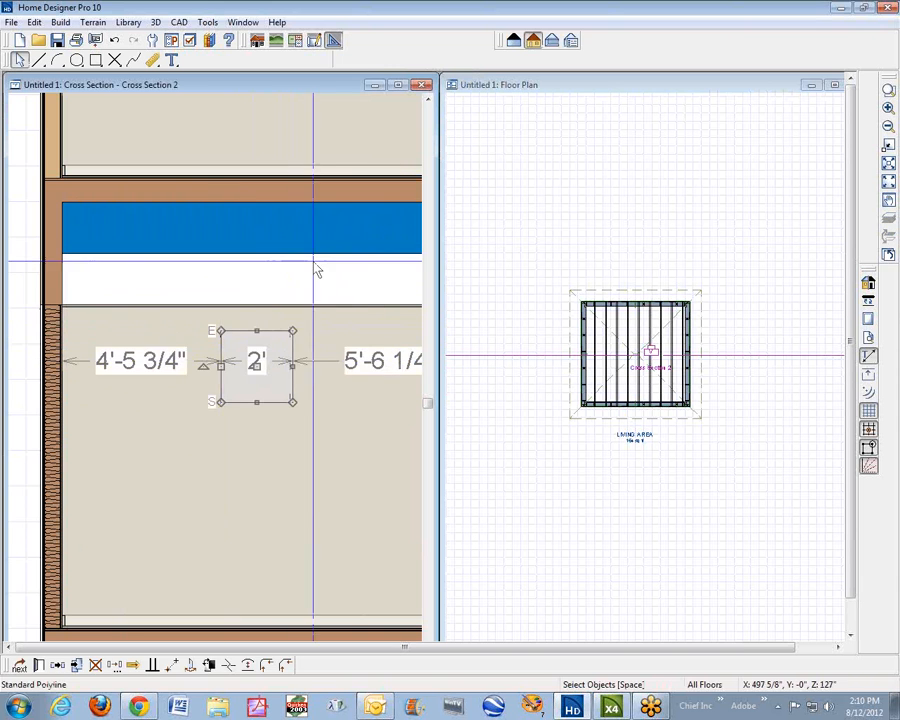
pyautogui.press('Delete')
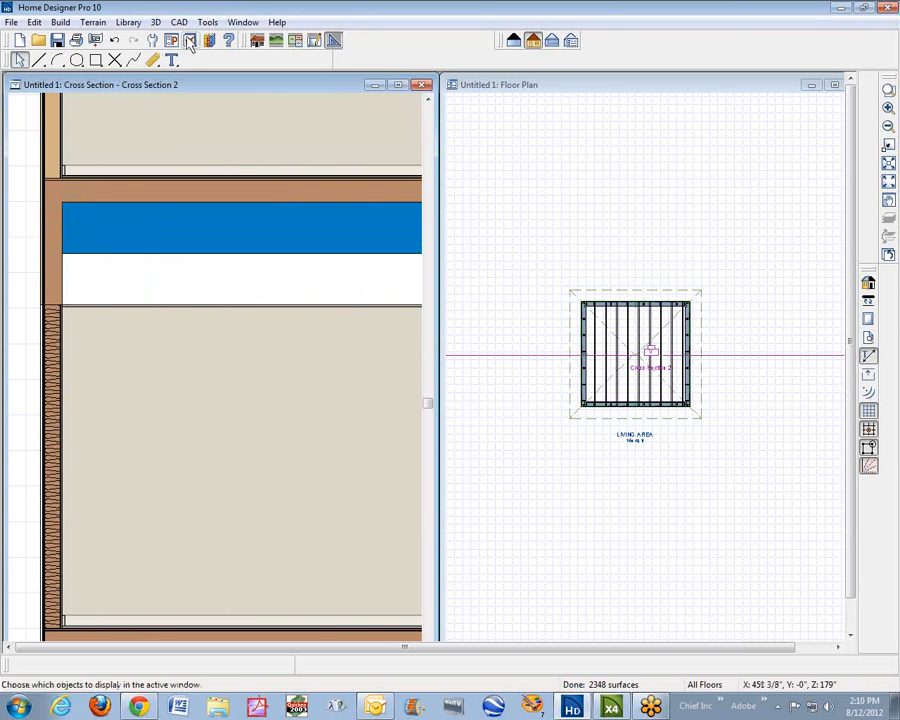
# Step: Check which framing layers are set to display in the floor plan view
pyautogui.click(522, 95)
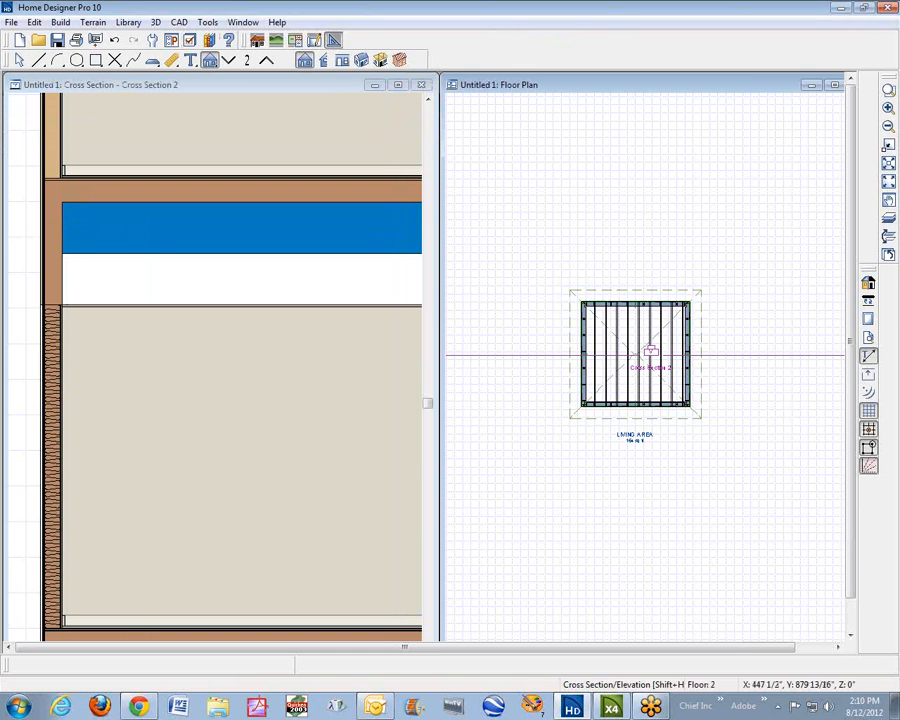
pyautogui.click(189, 42)
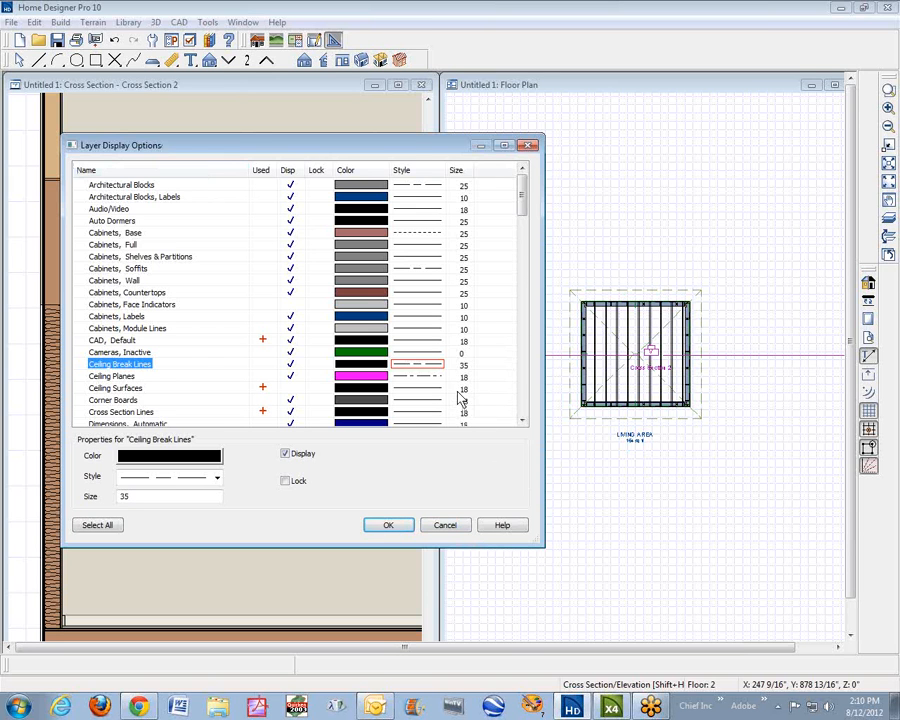
pyautogui.press('f')
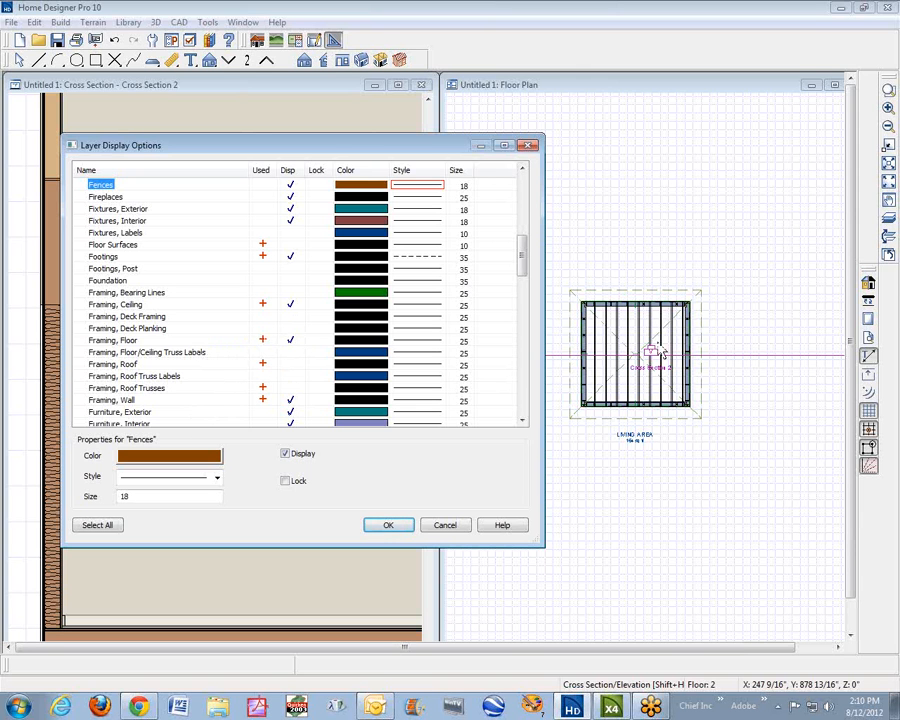
pyautogui.click(458, 525)
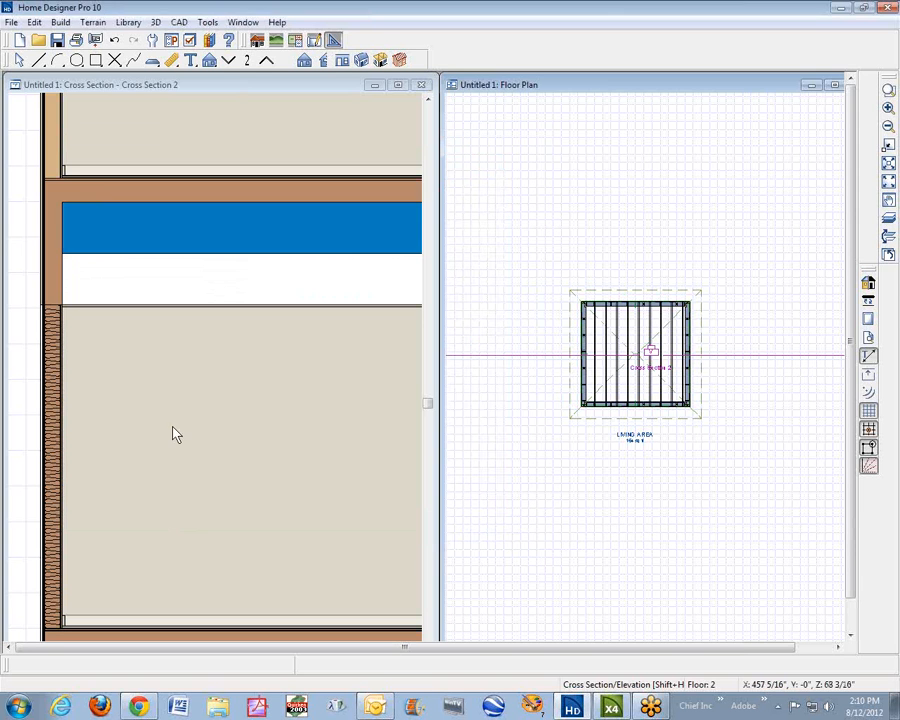
# Step: Display the wall, roof truss, roof, floor and ceiling framing layers in the cross-section view
pyautogui.click(285, 90)
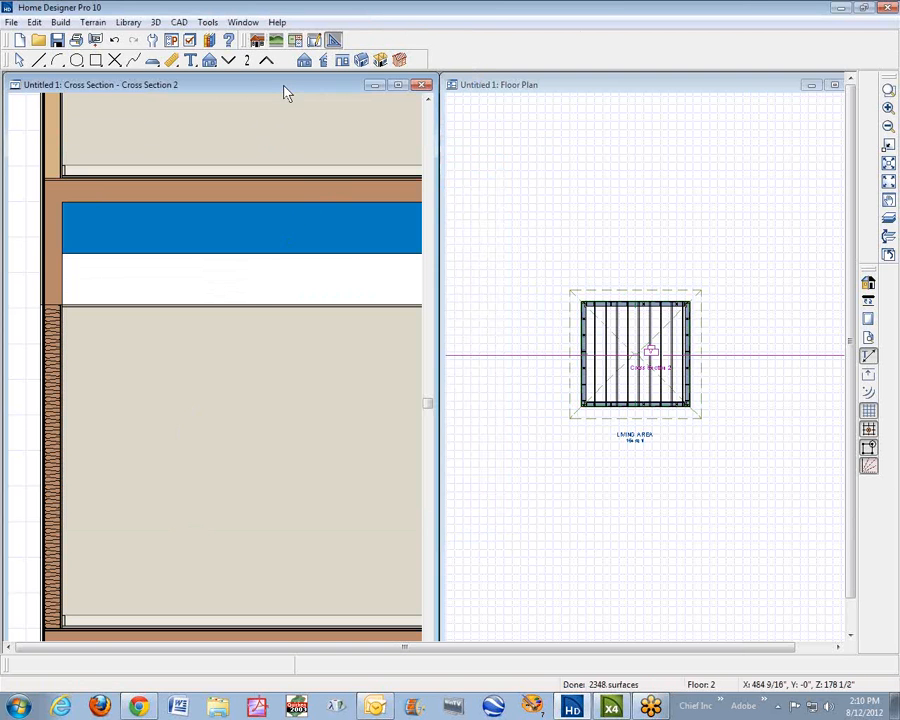
pyautogui.click(189, 40)
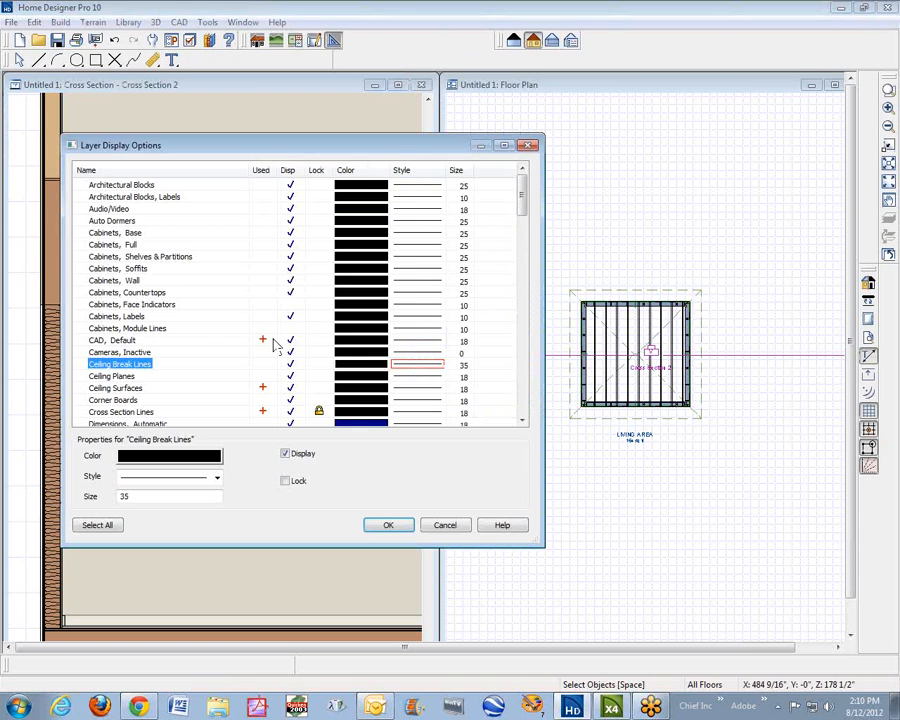
pyautogui.press('f')
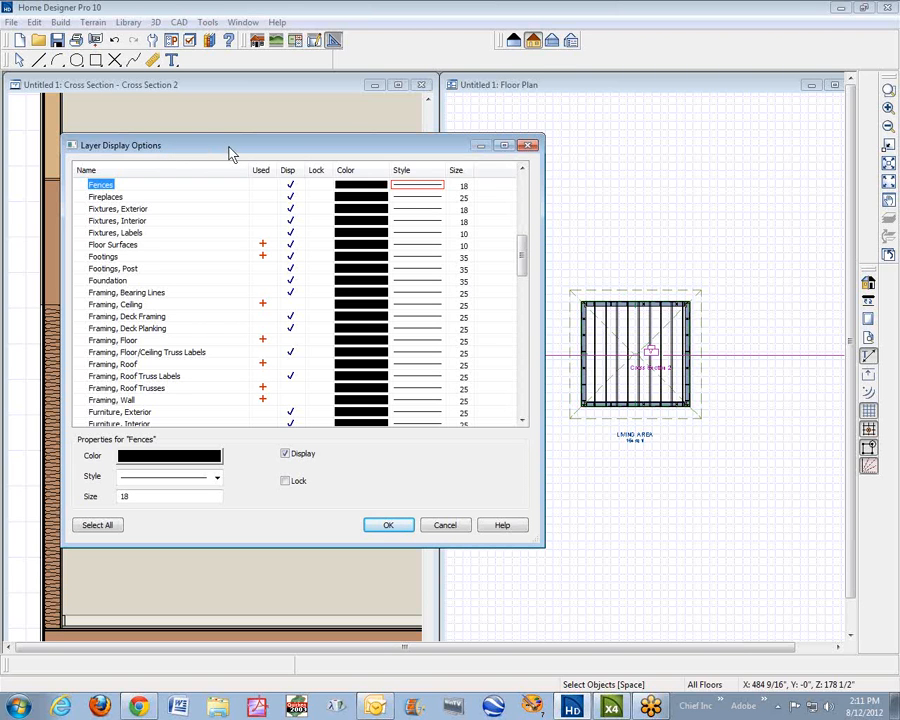
pyautogui.click(294, 401)
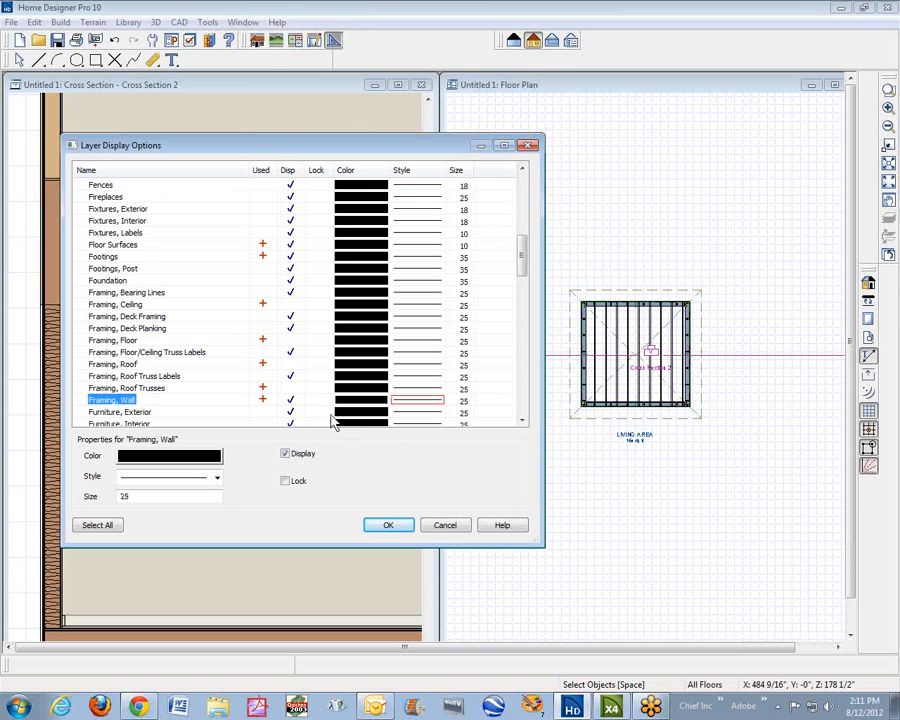
pyautogui.press('Up')
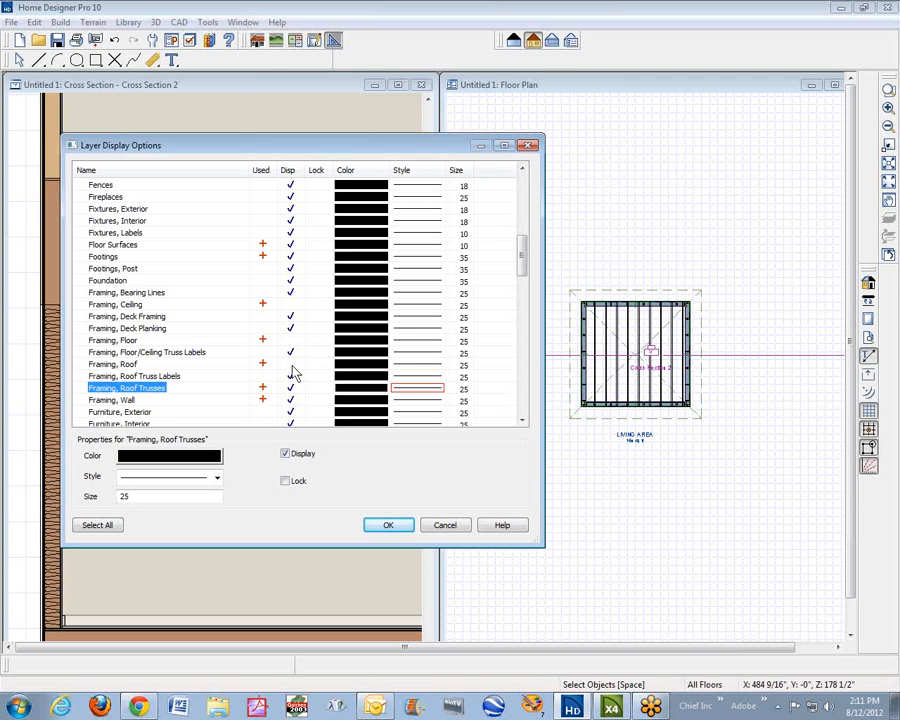
pyautogui.press('Up')
pyautogui.press('Up')
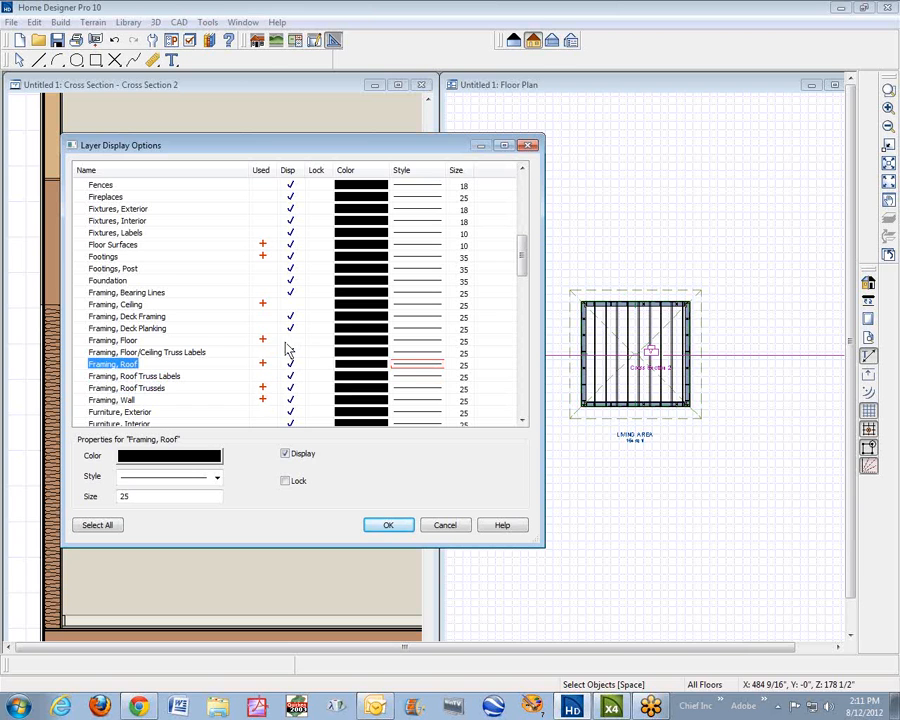
pyautogui.press('Up')
pyautogui.press('Up')
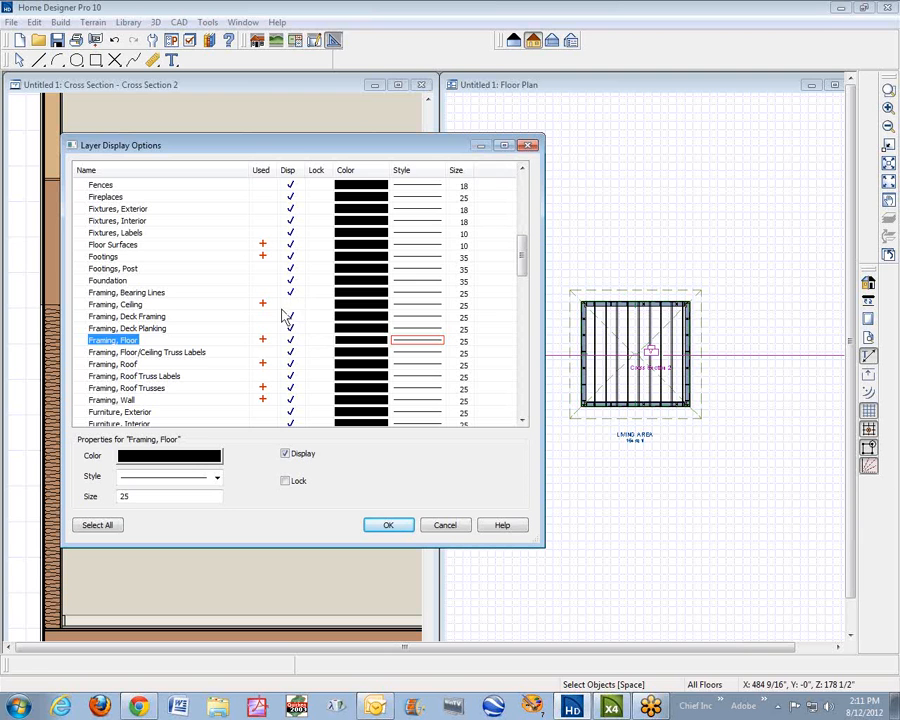
pyautogui.press('Up')
pyautogui.press('Up')
pyautogui.press('Up')
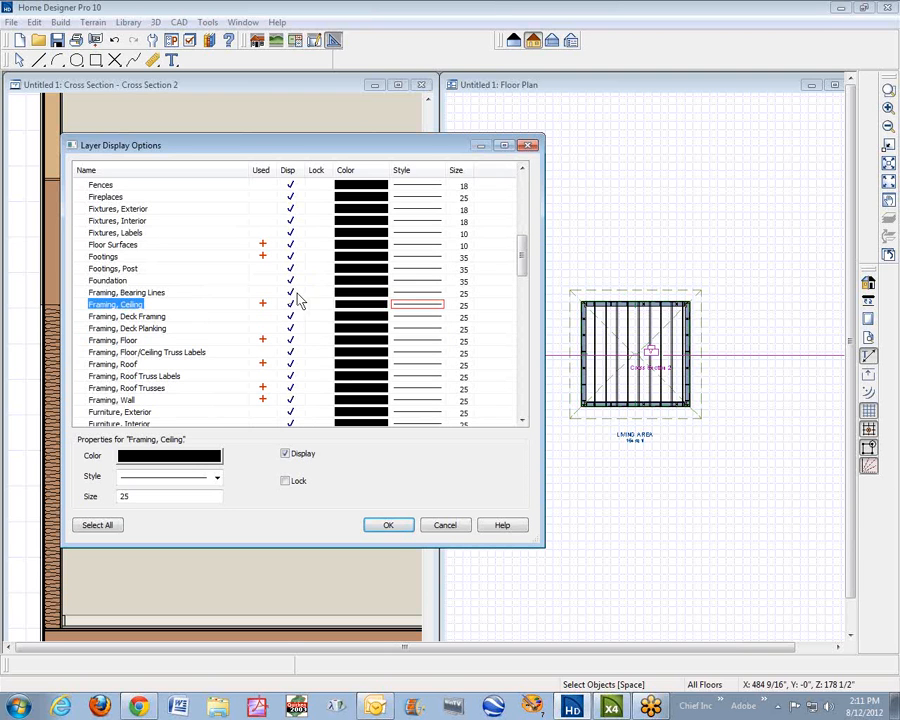
pyautogui.click(391, 528)
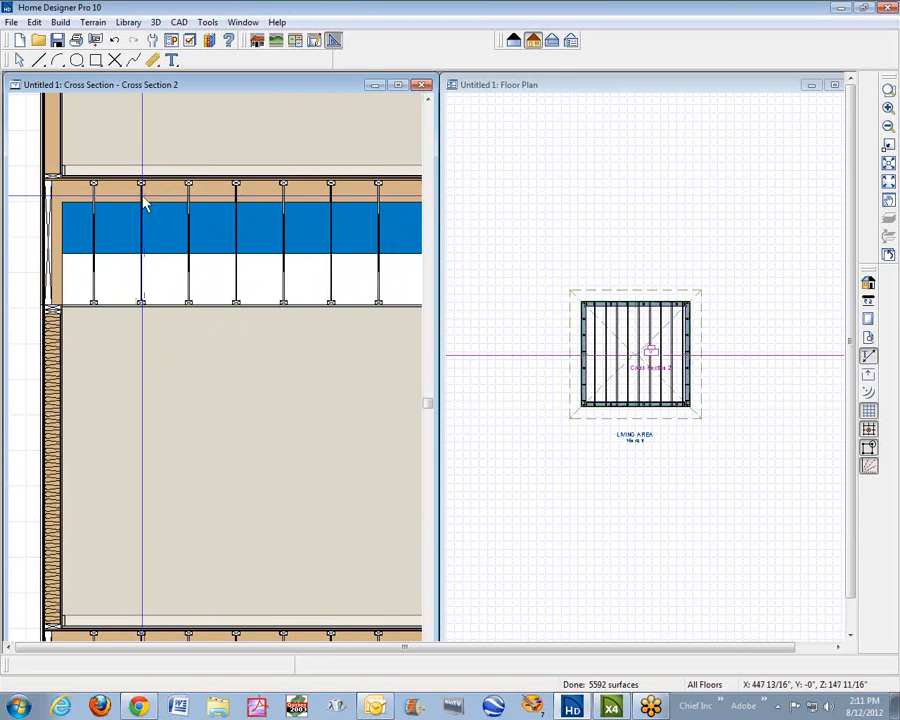
# Step: Bring the blue and white rectangles in front of the floor joists in the cross section
pyautogui.click(171, 217)
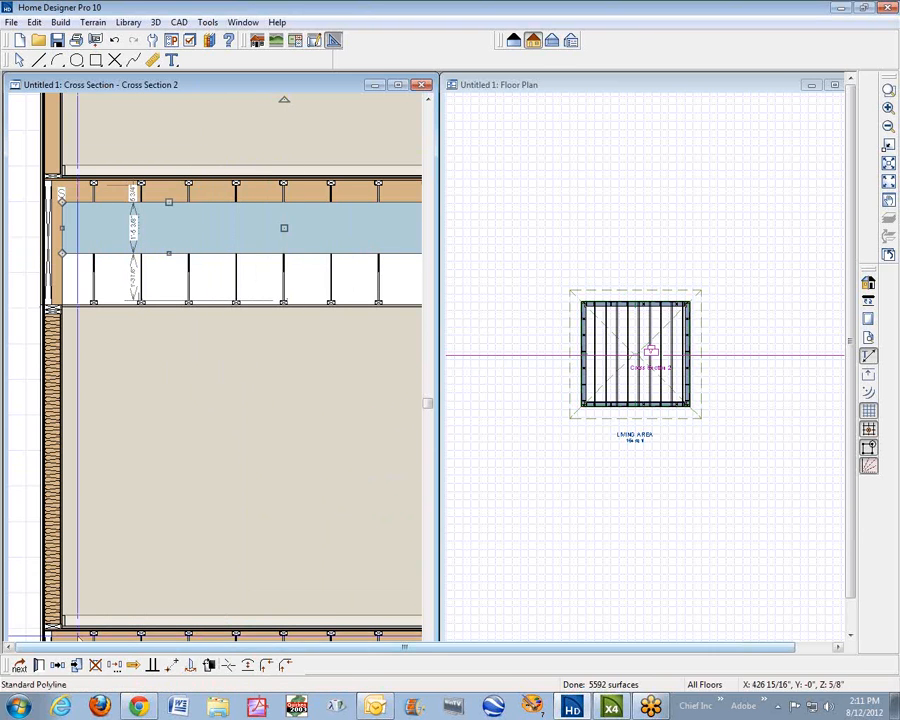
pyautogui.click(179, 460)
pyautogui.click(228, 290)
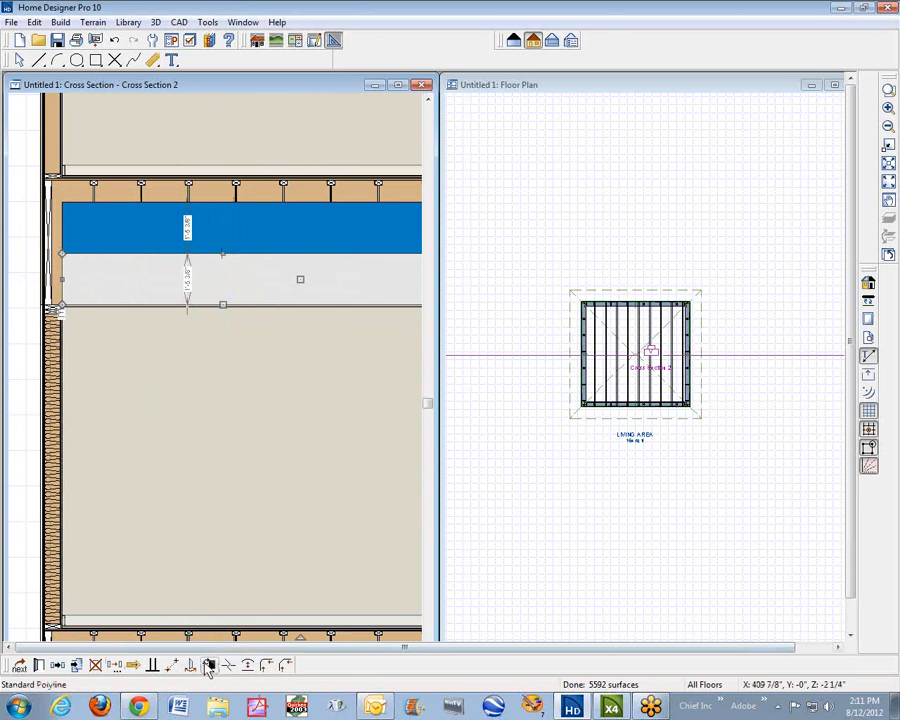
pyautogui.click(275, 470)
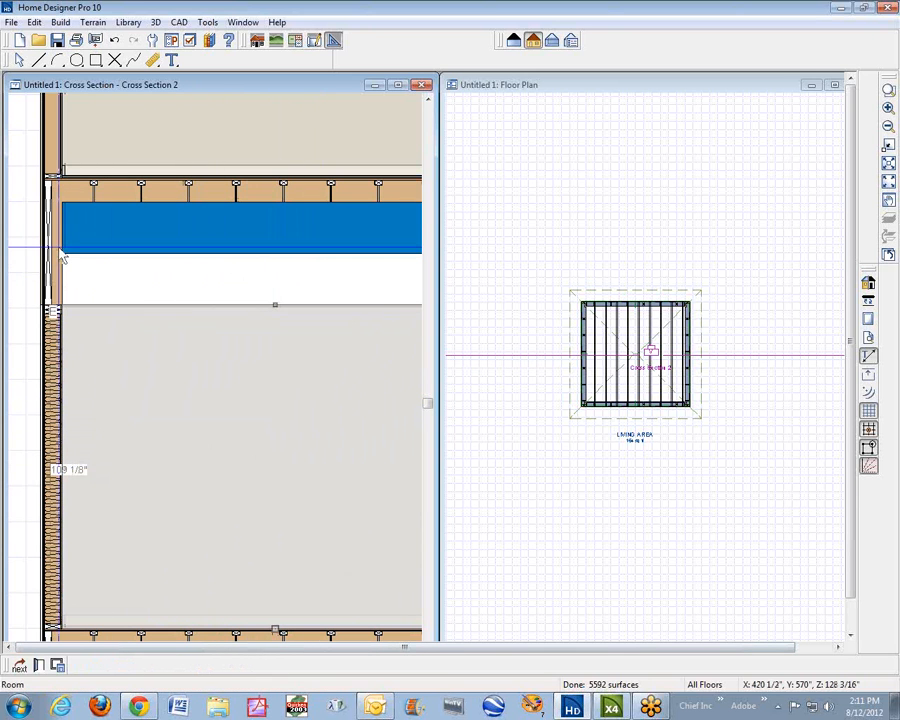
# Step: Lower the left rim joist's top to the white layer's top edge, making it 17 3/8" tall, and turn off Automatic Floor/Ceiling Framing
pyautogui.click(48, 192)
pyautogui.scroll(4, 27, 197)
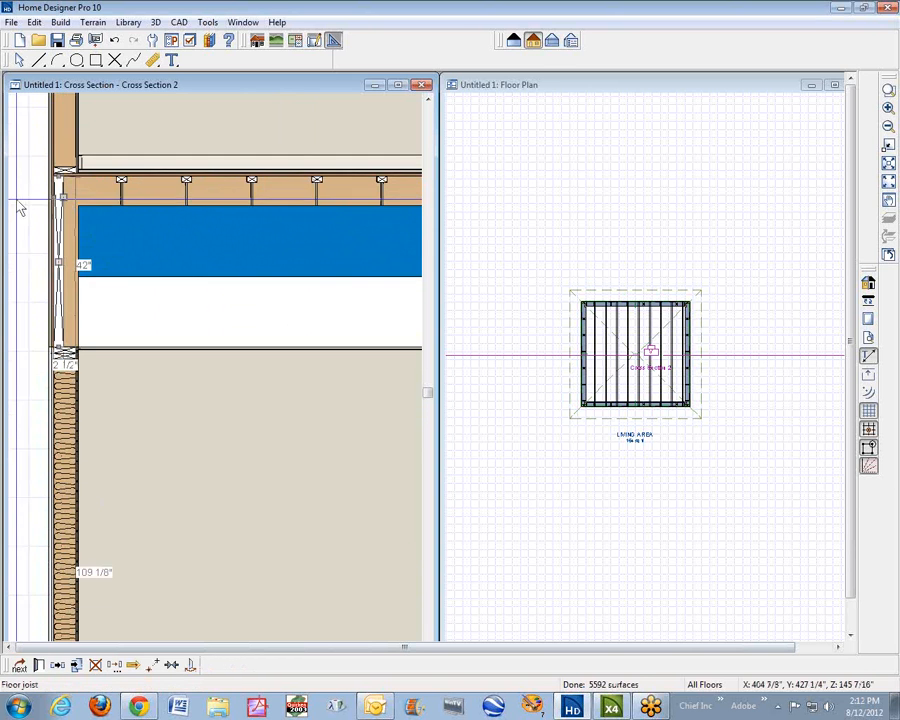
pyautogui.moveTo(67, 172); pyautogui.dragTo(89, 293)
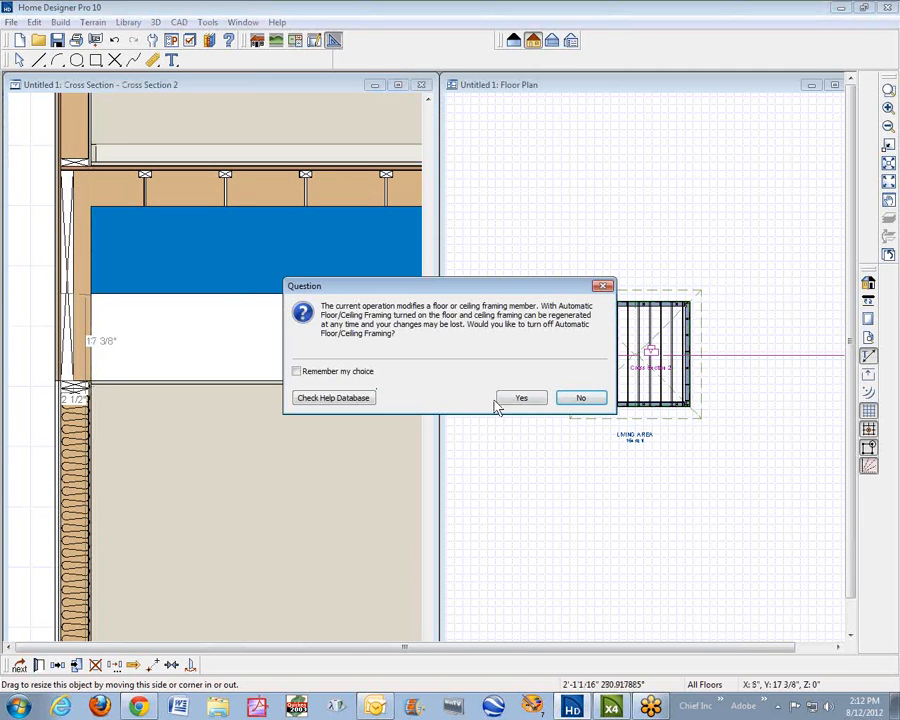
pyautogui.click(508, 399)
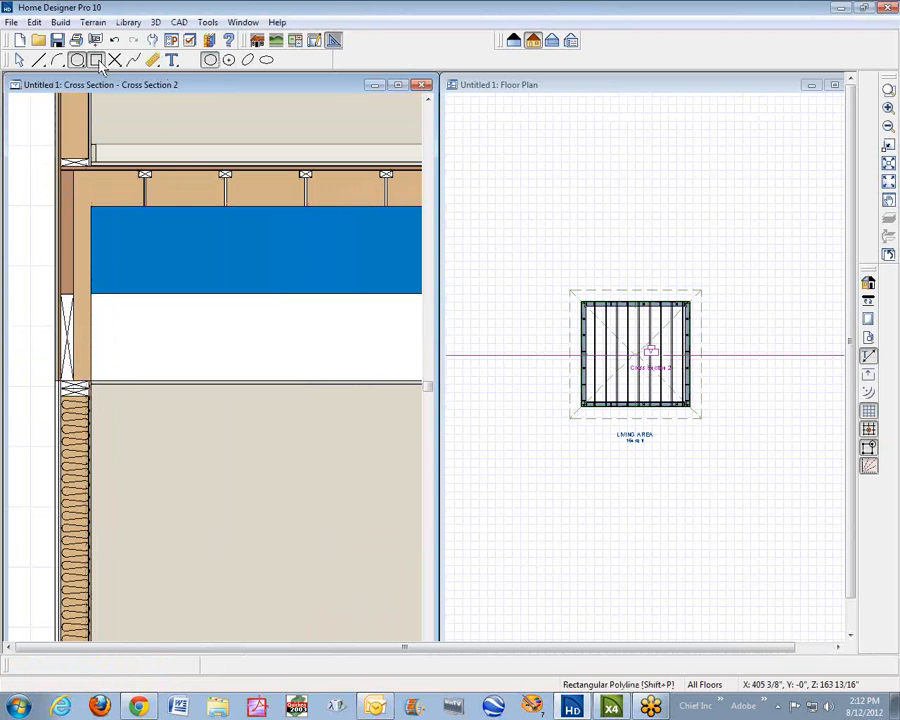
# Step: Draw a cross box about 4" wide and 8" tall directly above the left rim joist in the cross section
pyautogui.click(247, 59)
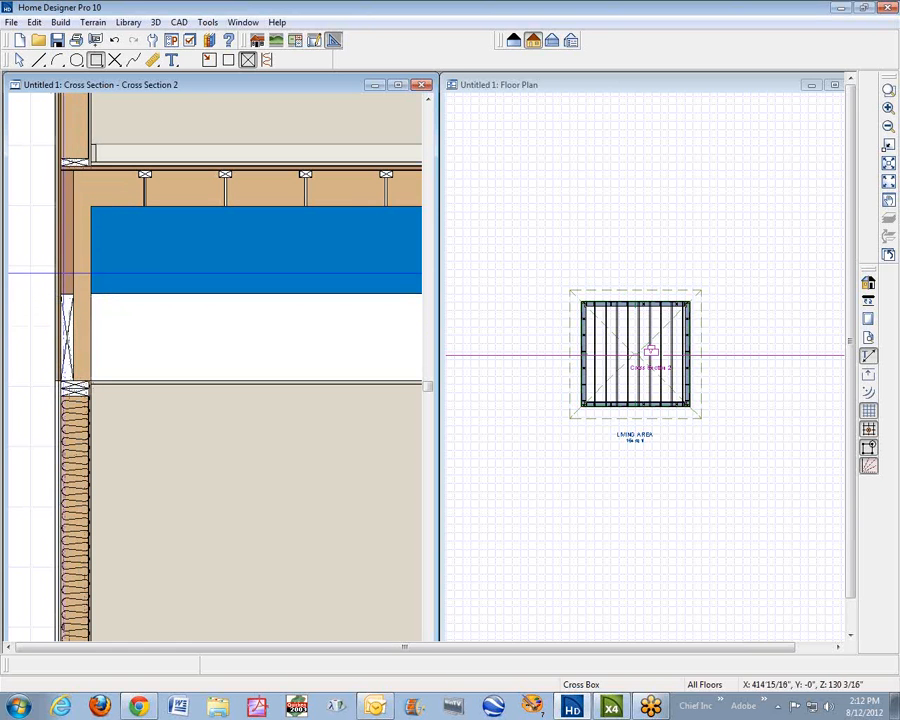
pyautogui.moveTo(57, 258); pyautogui.dragTo(76, 295)
pyautogui.scroll(10, 57, 281)
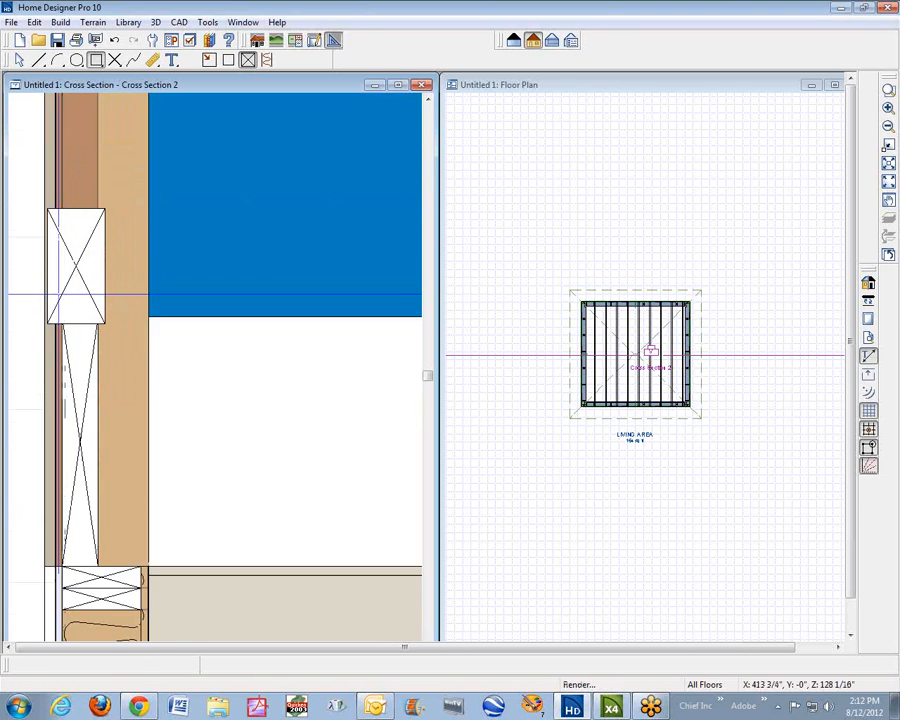
# Step: Narrow the new cross box from its outer side into a slim upright member near the rim joist's inner edge
pyautogui.press('space')
pyautogui.click(44, 283)
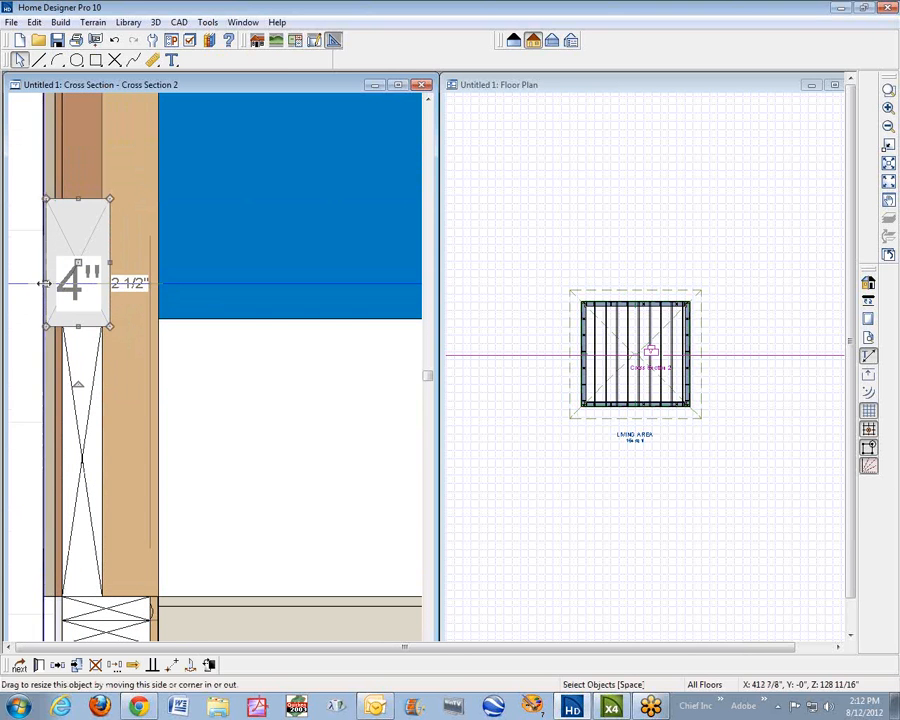
pyautogui.moveTo(45, 283); pyautogui.dragTo(55, 283)
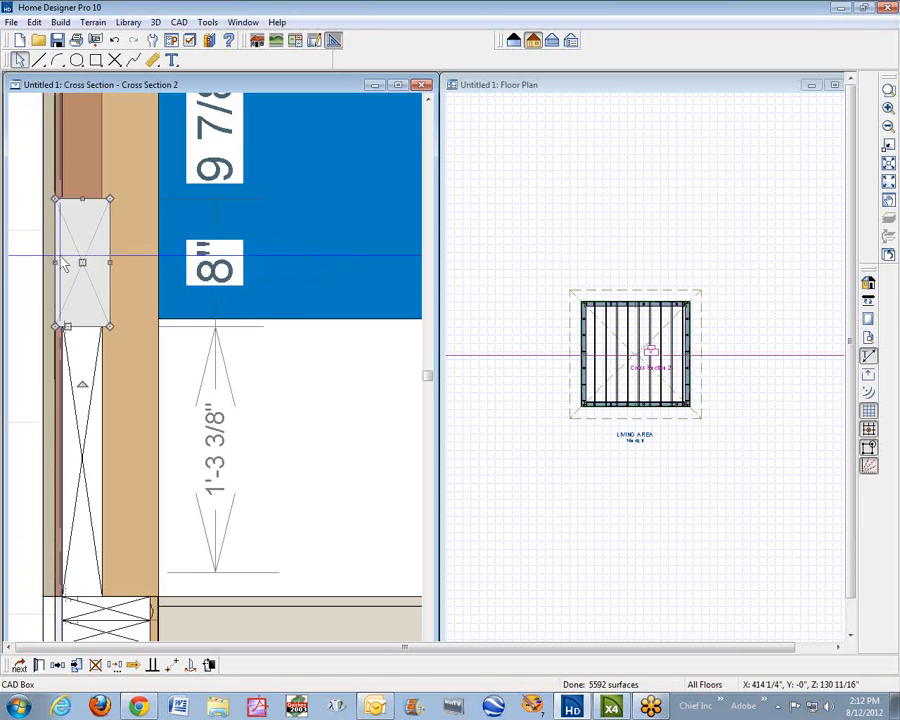
pyautogui.moveTo(56, 264); pyautogui.dragTo(60, 324)
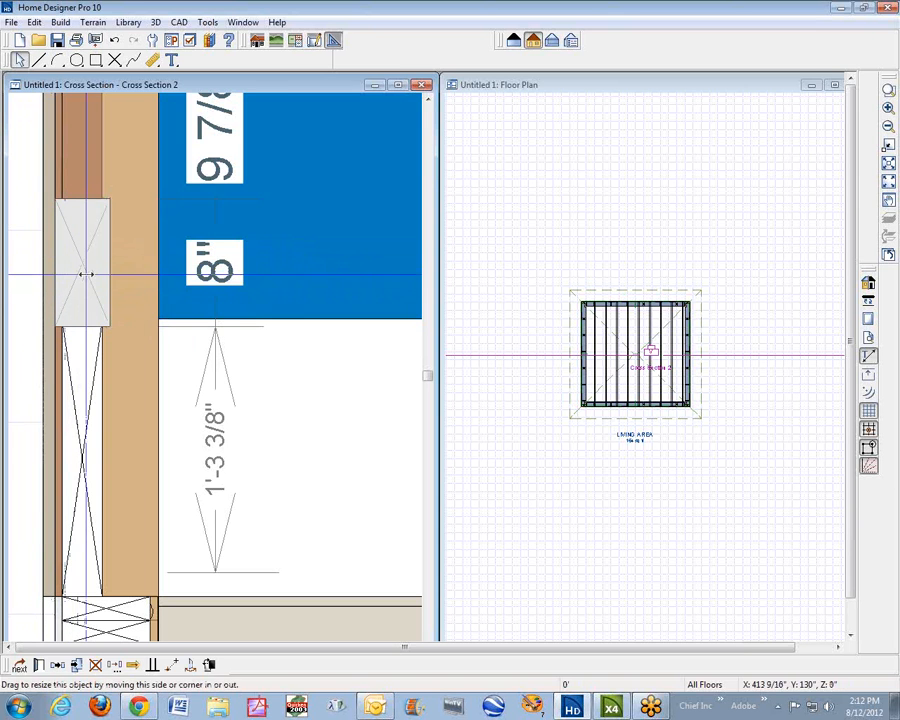
pyautogui.moveTo(86, 272)
pyautogui.mouseDown()
pyautogui.moveTo(87, 292)
pyautogui.moveTo(62, 287)
pyautogui.moveTo(50, 270)
pyautogui.moveTo(84, 262)
pyautogui.mouseUp()
pyautogui.press('Escape')
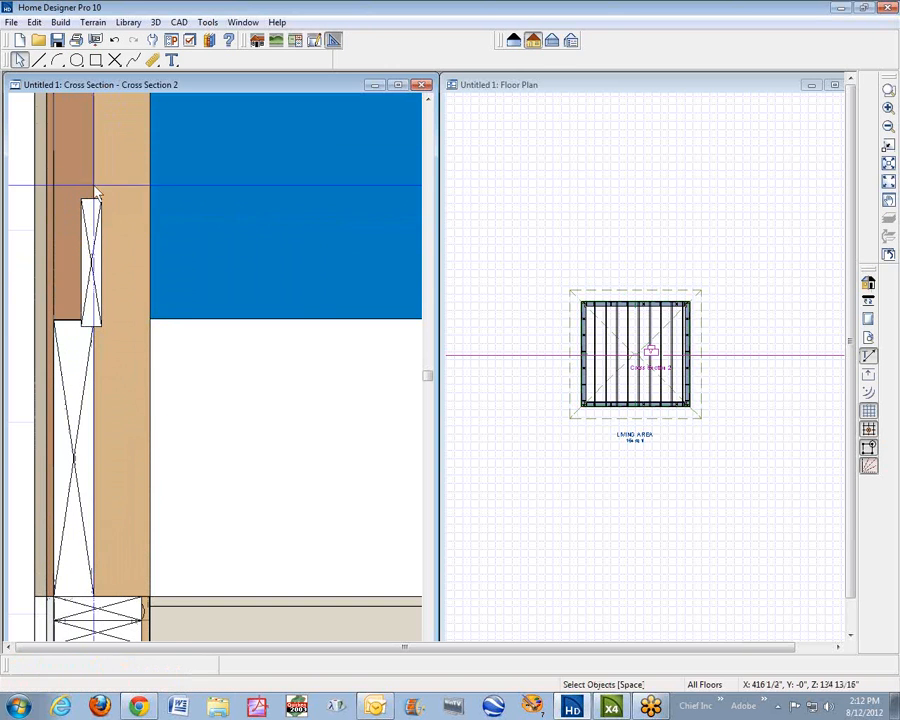
# Step: Extend the blue rectangle's left edge to the cross box and the white rectangle's left edge to the rim joist
pyautogui.click(155, 276)
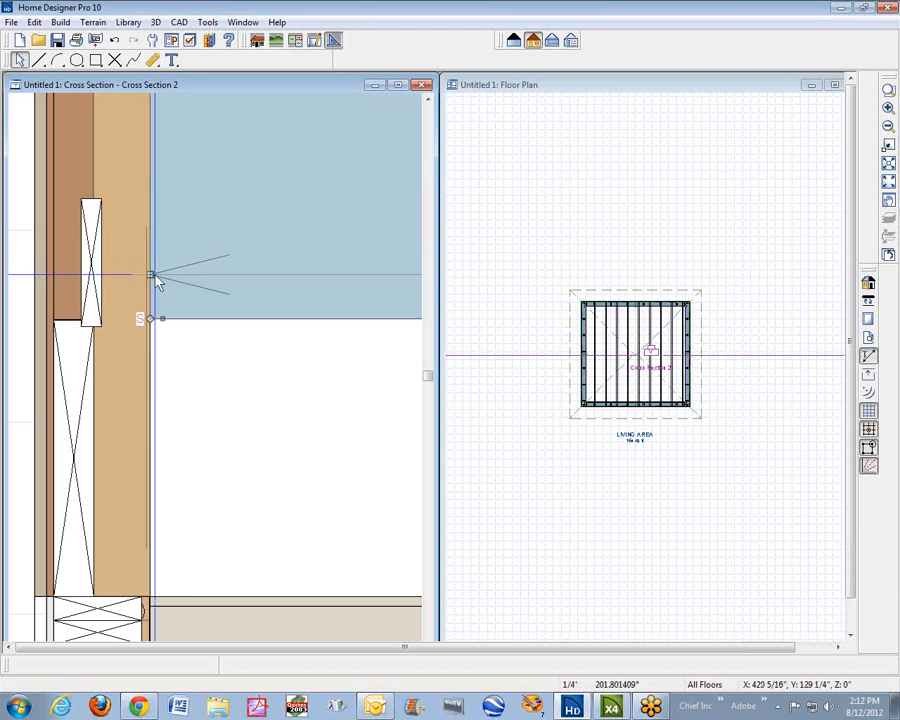
pyautogui.moveTo(155, 280); pyautogui.dragTo(101, 278)
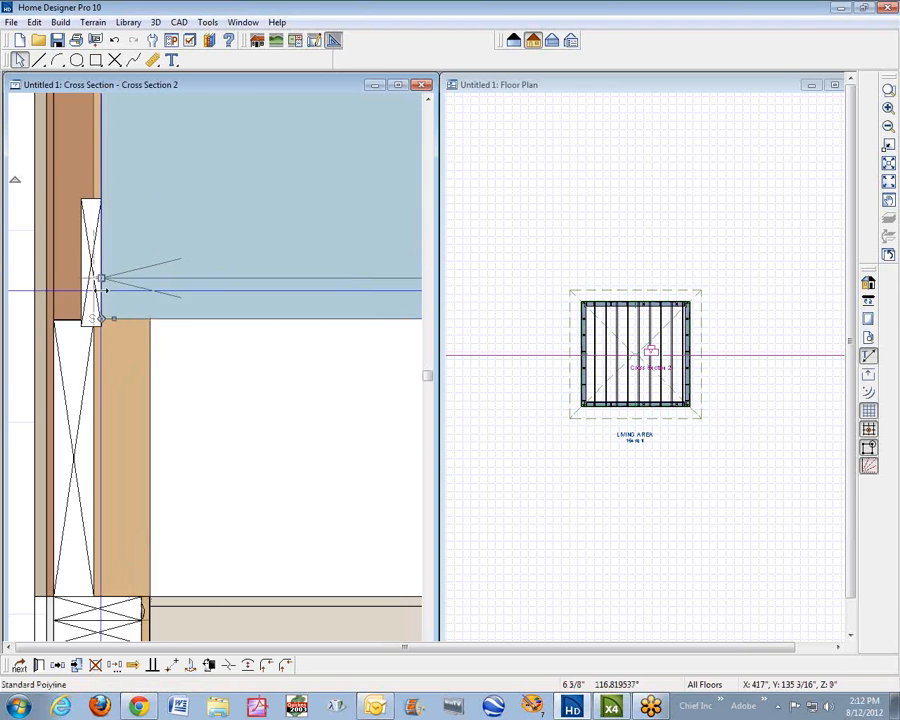
pyautogui.click(160, 364)
pyautogui.moveTo(160, 364); pyautogui.dragTo(86, 383)
pyautogui.click(158, 384)
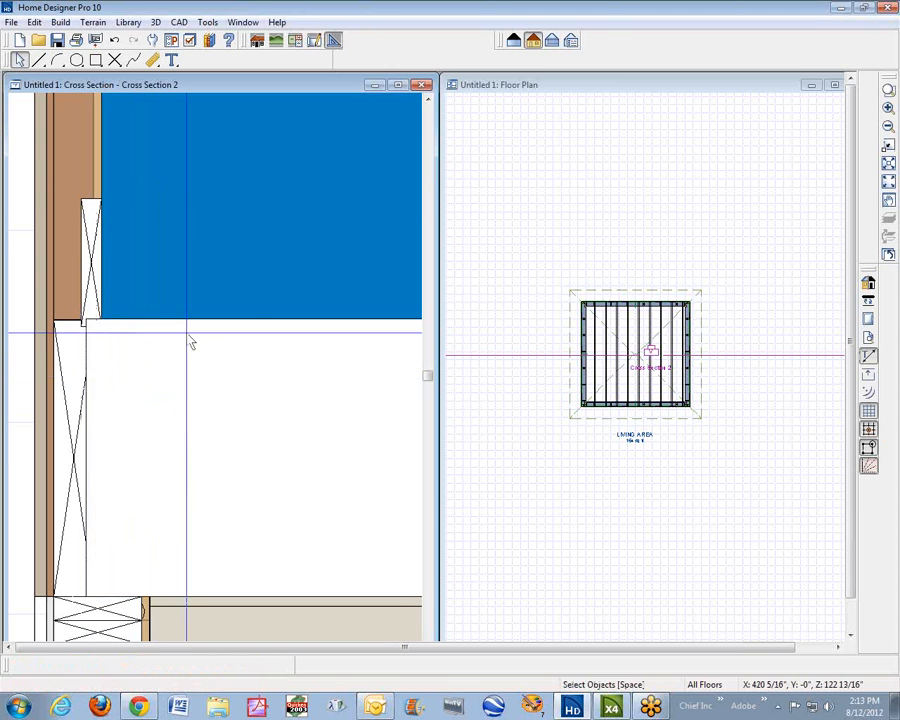
pyautogui.scroll(-2, 192, 343)
pyautogui.scroll(-2, 208, 255)
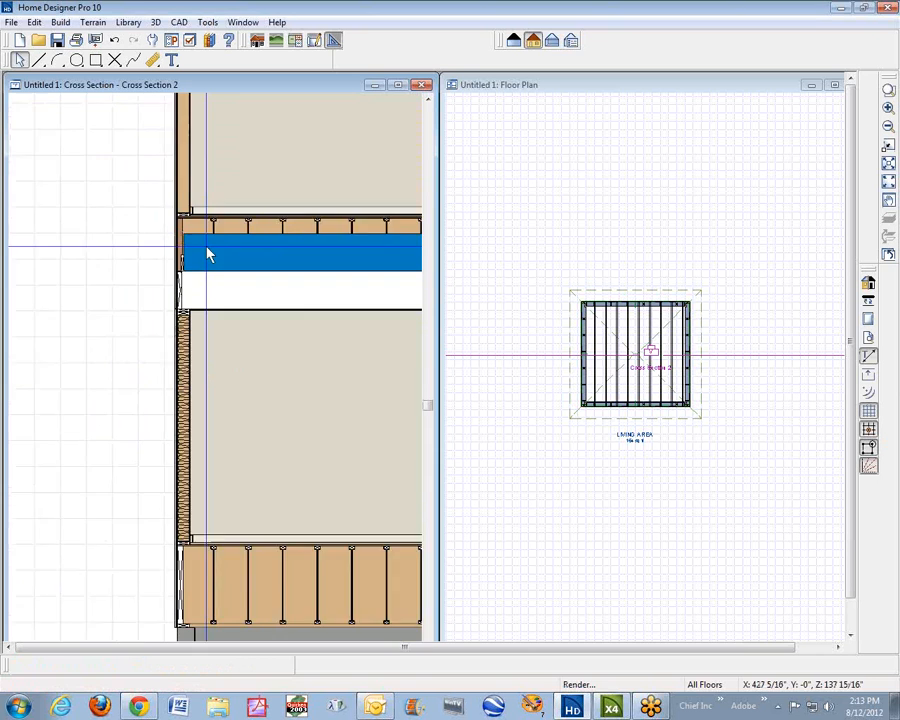